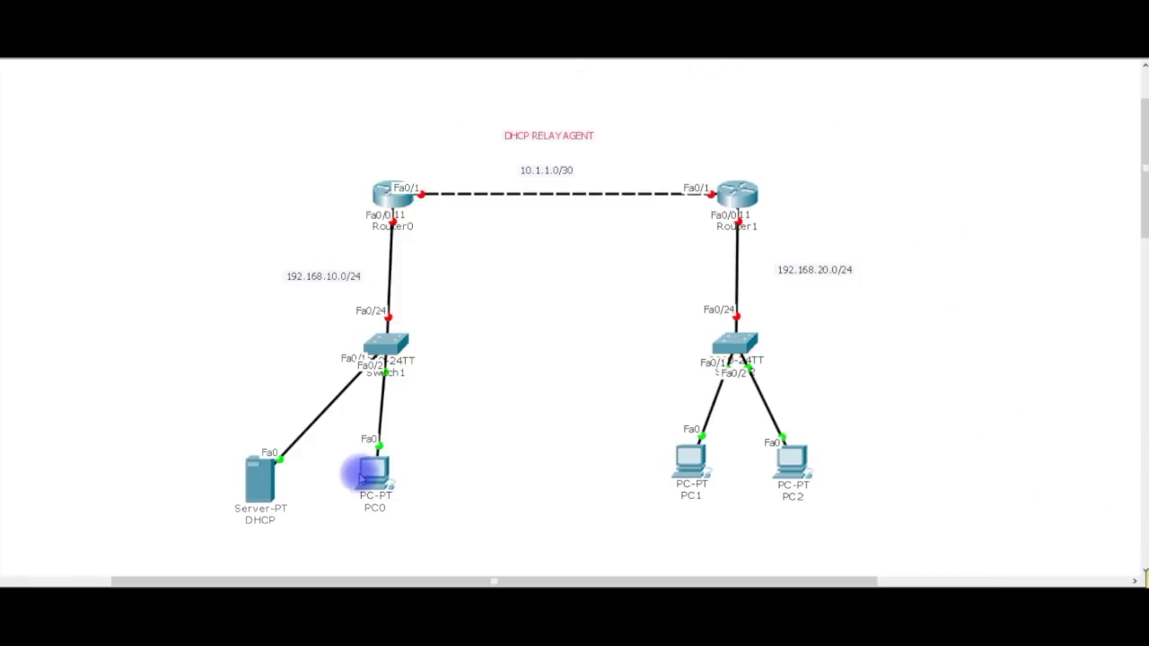
Step: Set PC0 to obtain its IP address via DHCP
{"action": "left_click", "coordinate": [366, 471]}
{"action": "left_click", "coordinate": [437, 226]}
{"action": "left_click", "coordinate": [398, 253]}
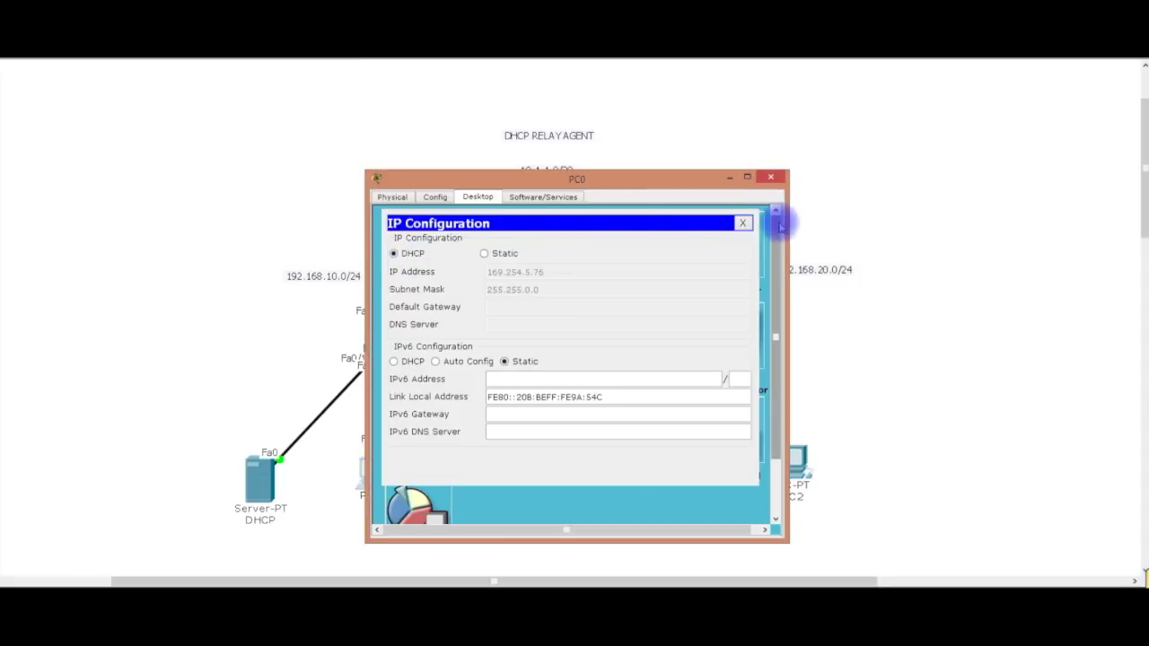
{"action": "left_click", "coordinate": [742, 223]}
{"action": "left_click", "coordinate": [774, 178]}
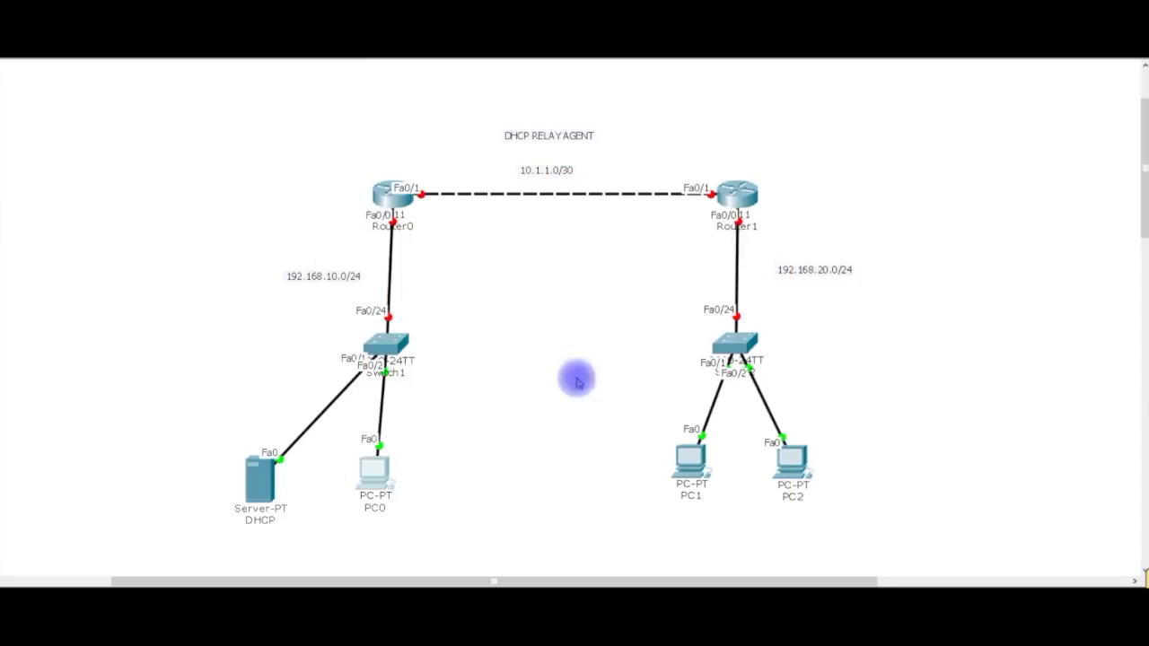
Step: Check the DHCP server's static IP settings
{"action": "left_click", "coordinate": [261, 476]}
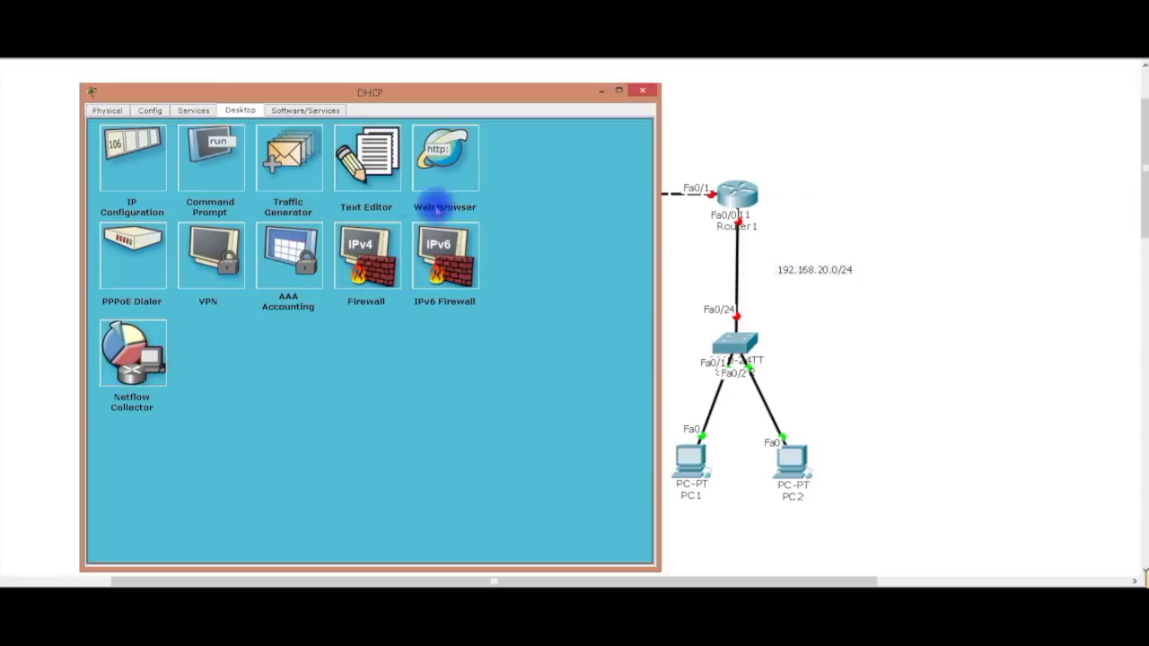
{"action": "left_click", "coordinate": [134, 161]}
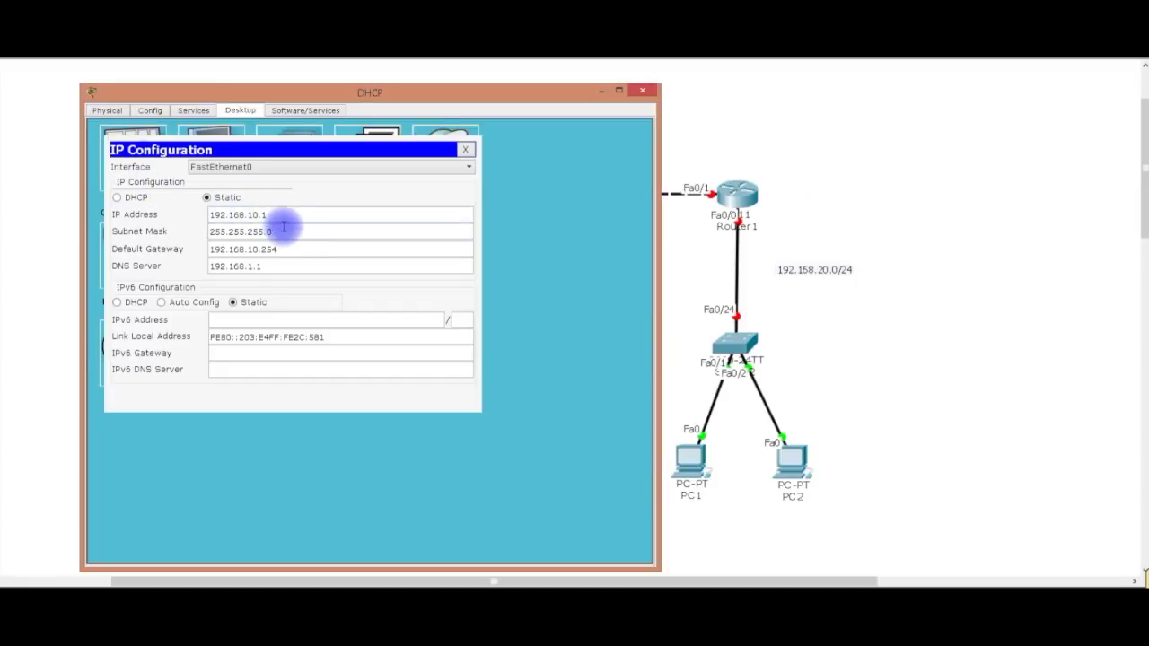
{"action": "left_click", "coordinate": [465, 149]}
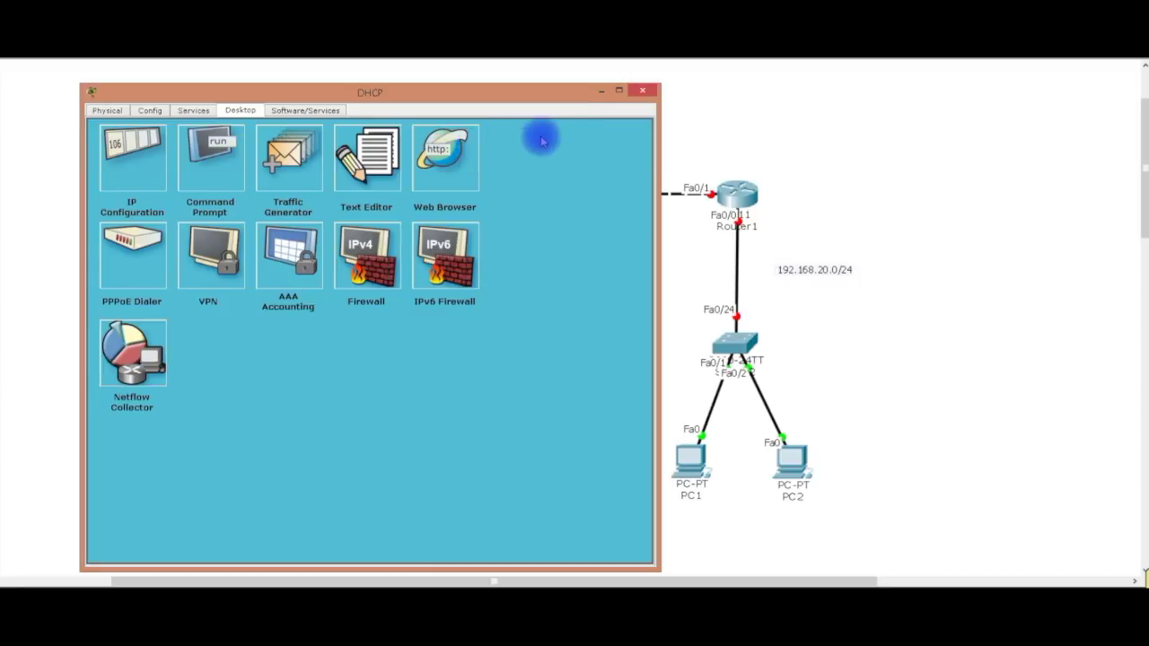
{"action": "left_click", "coordinate": [643, 91]}
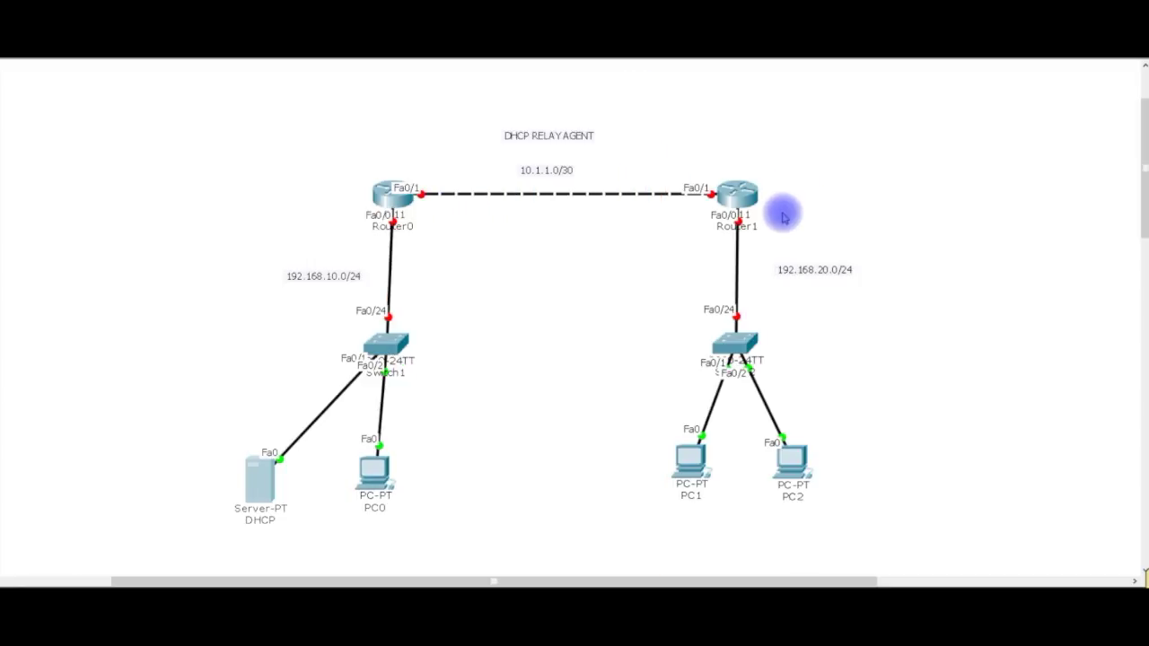
Step: Change serverPool's start address to 192.168.100.0 and save it
{"action": "left_click", "coordinate": [267, 487]}
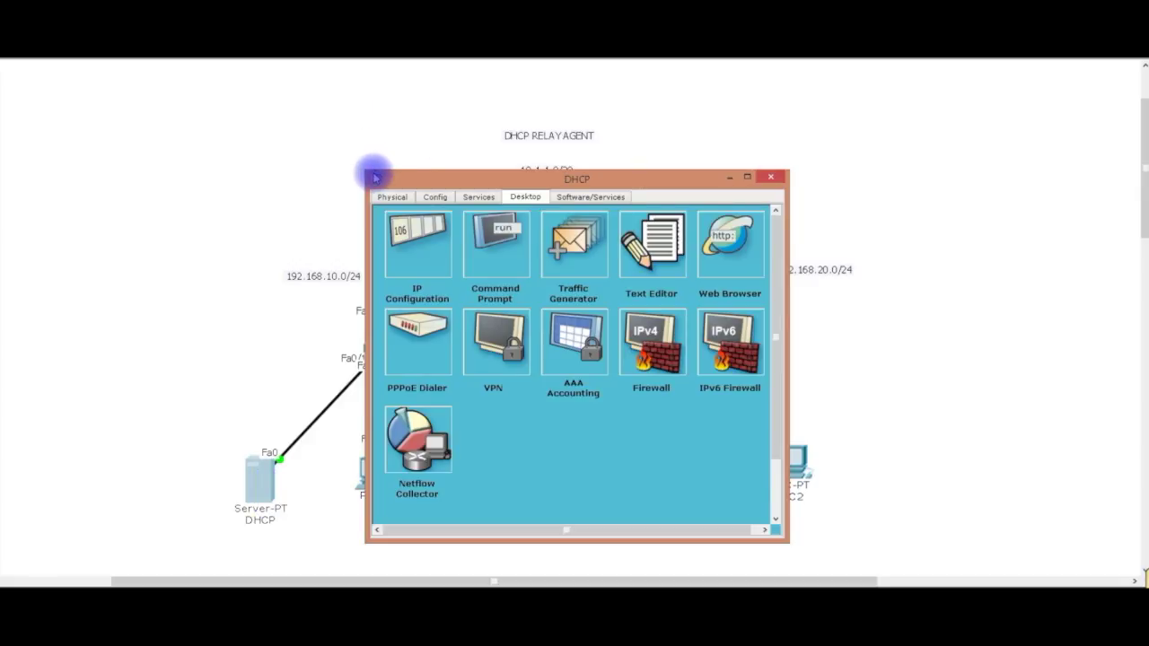
{"action": "left_click_drag", "start_coordinate": [368, 170], "coordinate": [155, 111]}
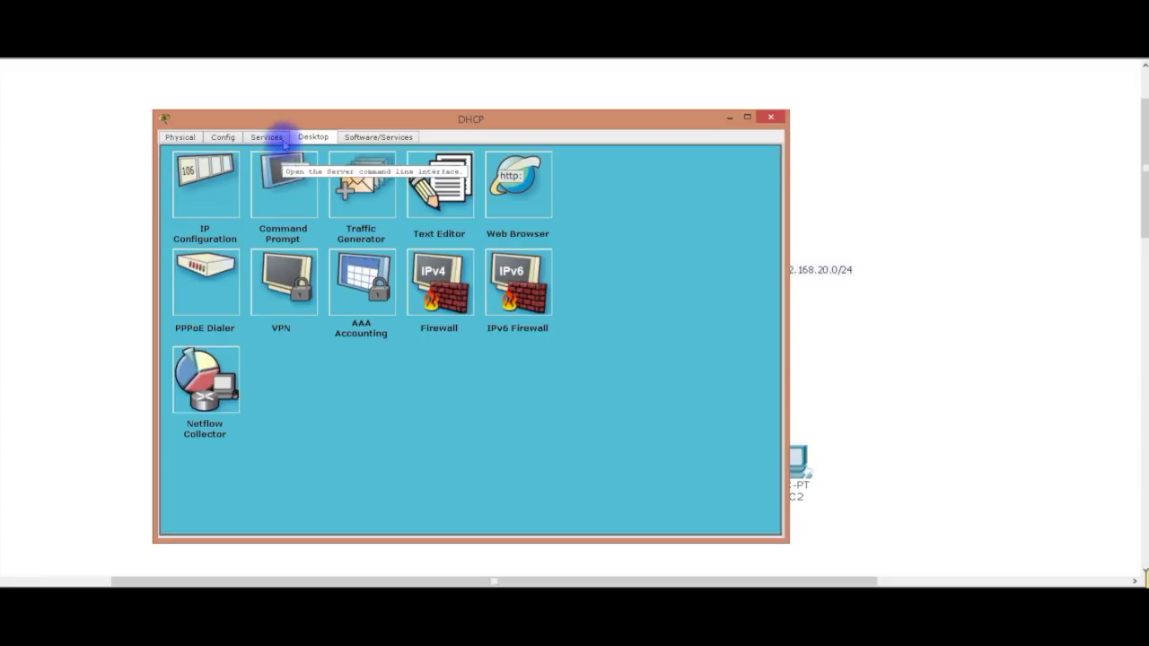
{"action": "left_click", "coordinate": [271, 135]}
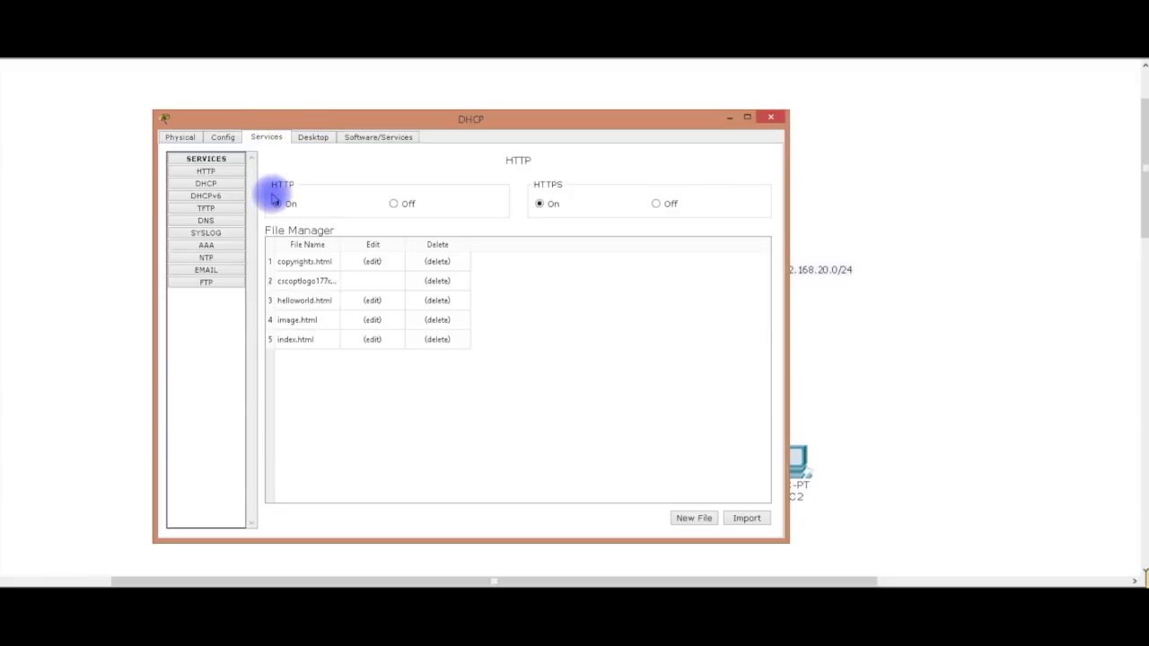
{"action": "left_click", "coordinate": [207, 184]}
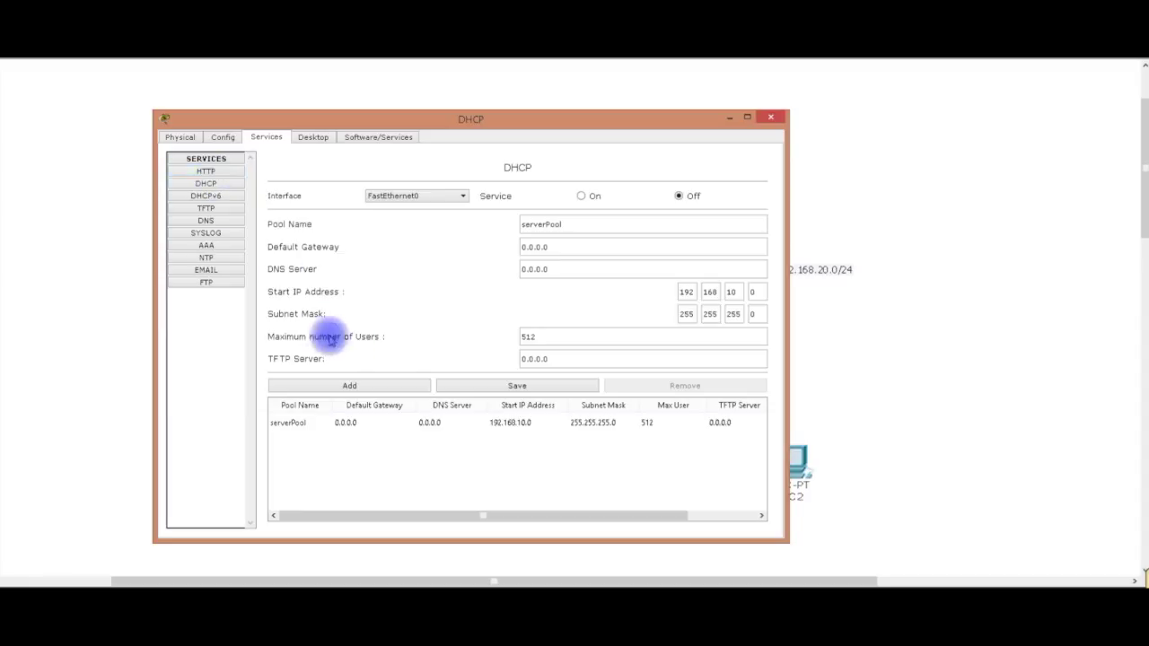
{"action": "left_click", "coordinate": [515, 426]}
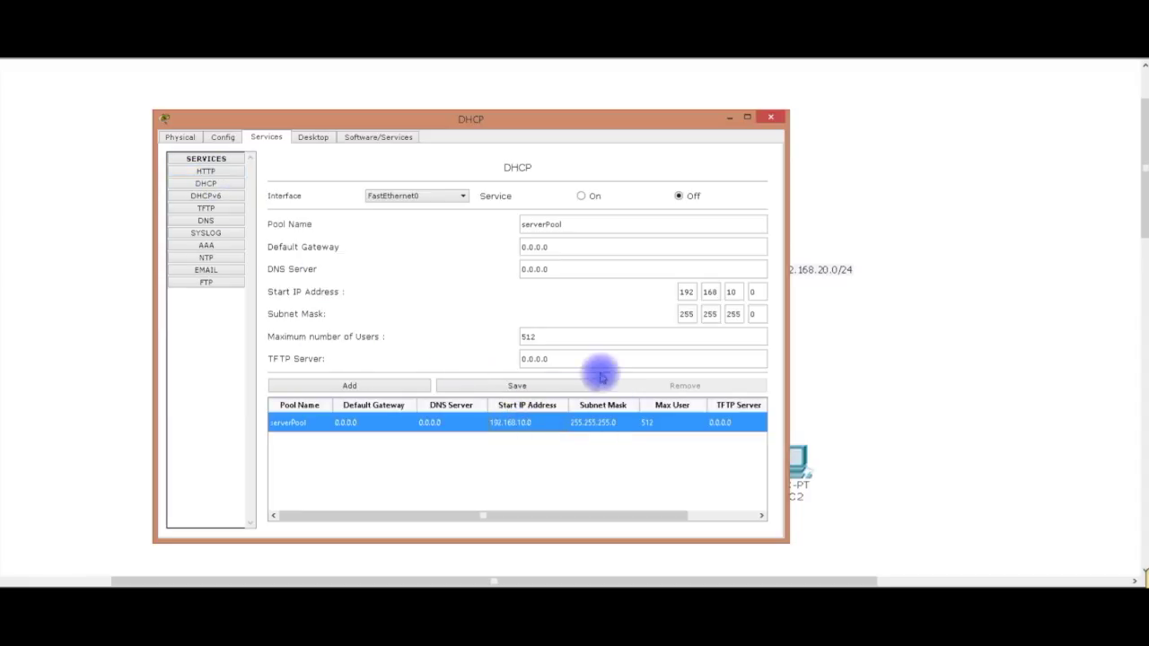
{"action": "double_click", "coordinate": [733, 292]}
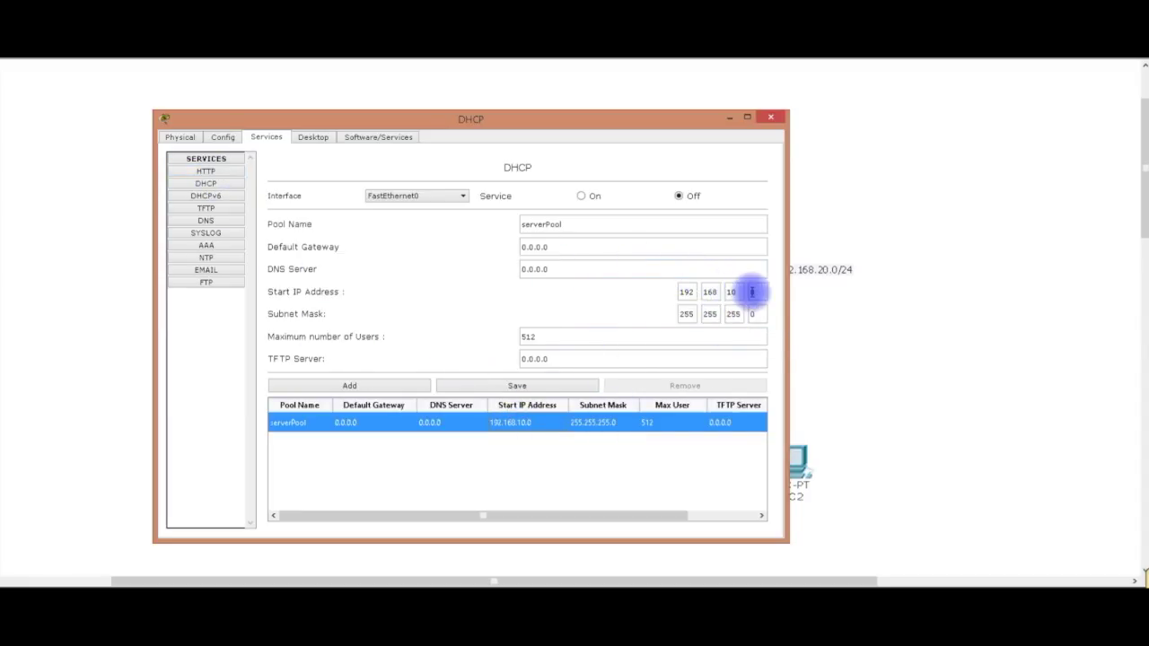
{"action": "left_click", "coordinate": [743, 291]}
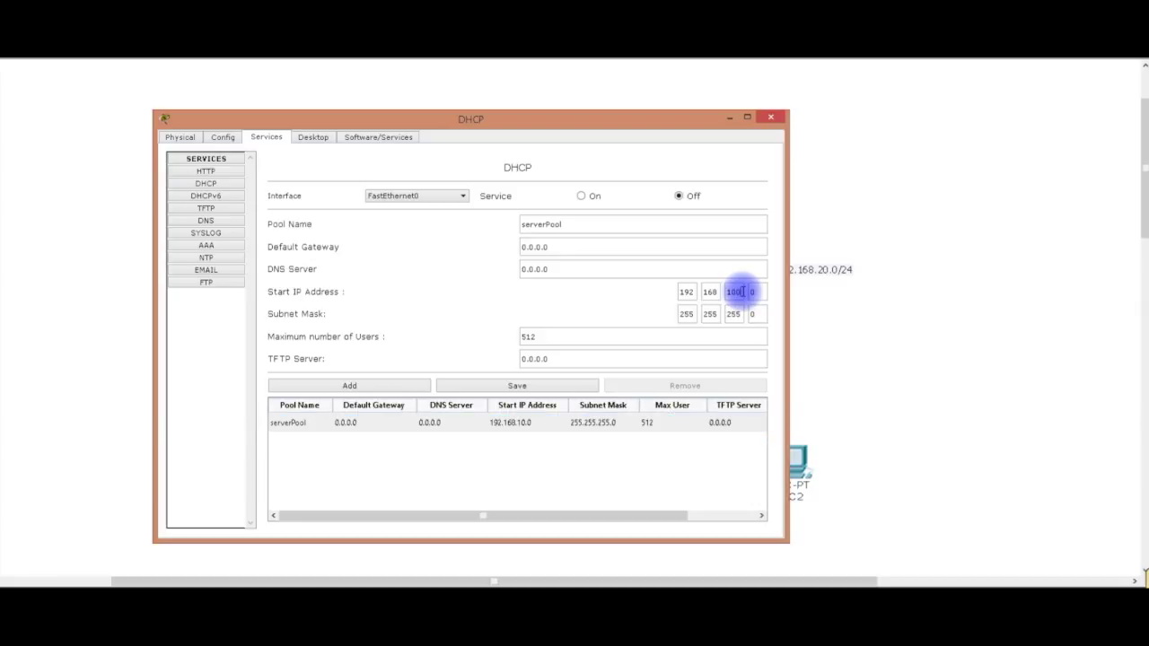
{"action": "left_click", "coordinate": [566, 386]}
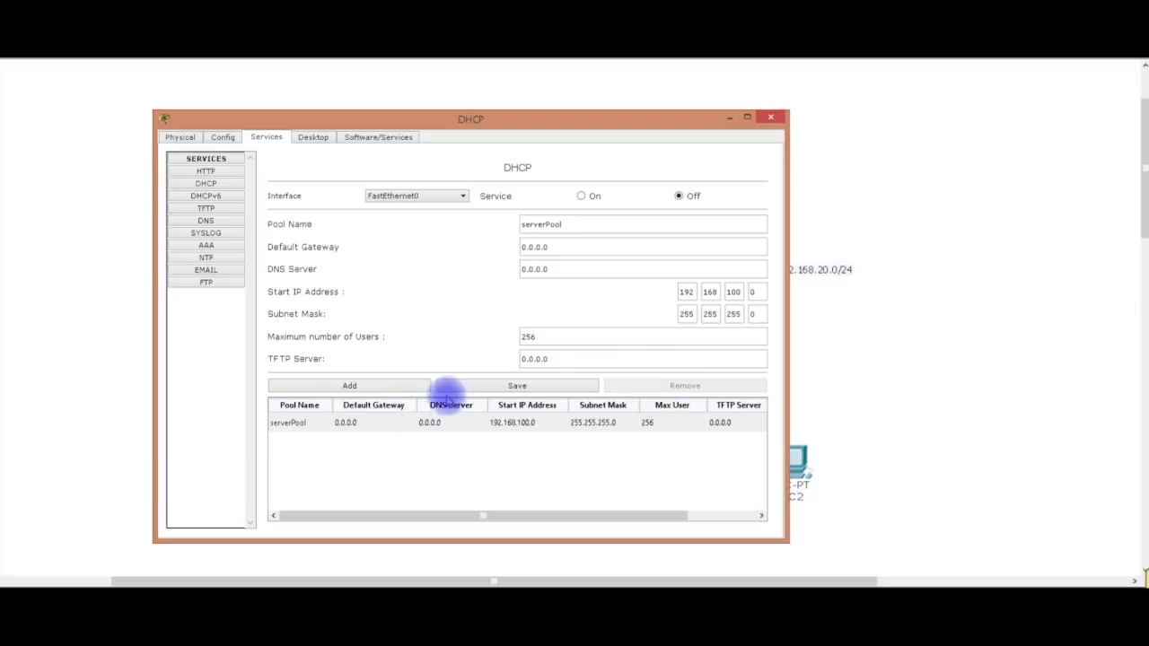
Step: Add pool 192.168.10.0 with gateway 192.168.10.254, DNS 192.168.10.1, start 192.168.10.50
{"action": "left_click", "coordinate": [368, 386]}
{"action": "left_click", "coordinate": [604, 343]}
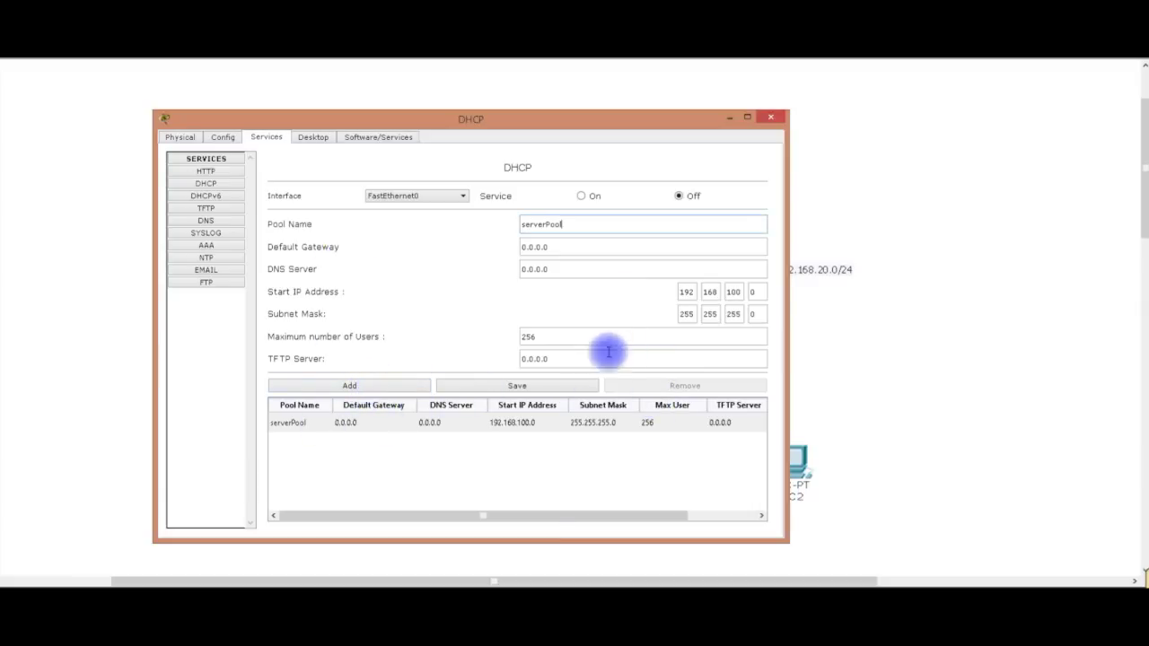
{"action": "left_click", "coordinate": [539, 462]}
{"action": "double_click", "coordinate": [569, 223]}
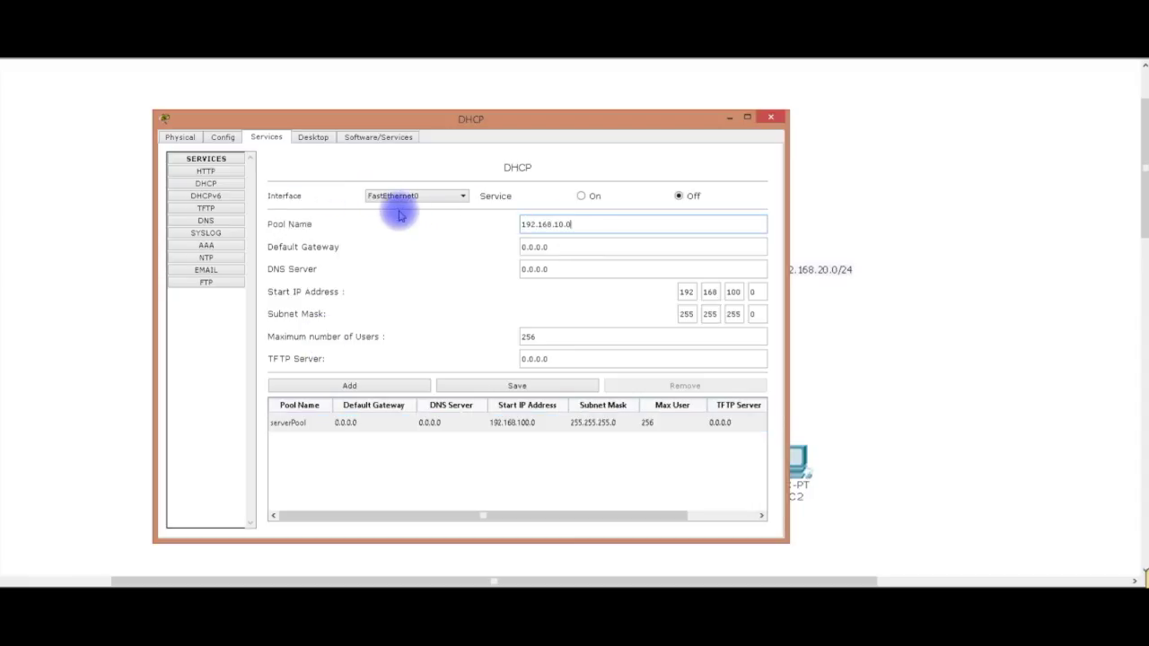
{"action": "double_click", "coordinate": [554, 249]}
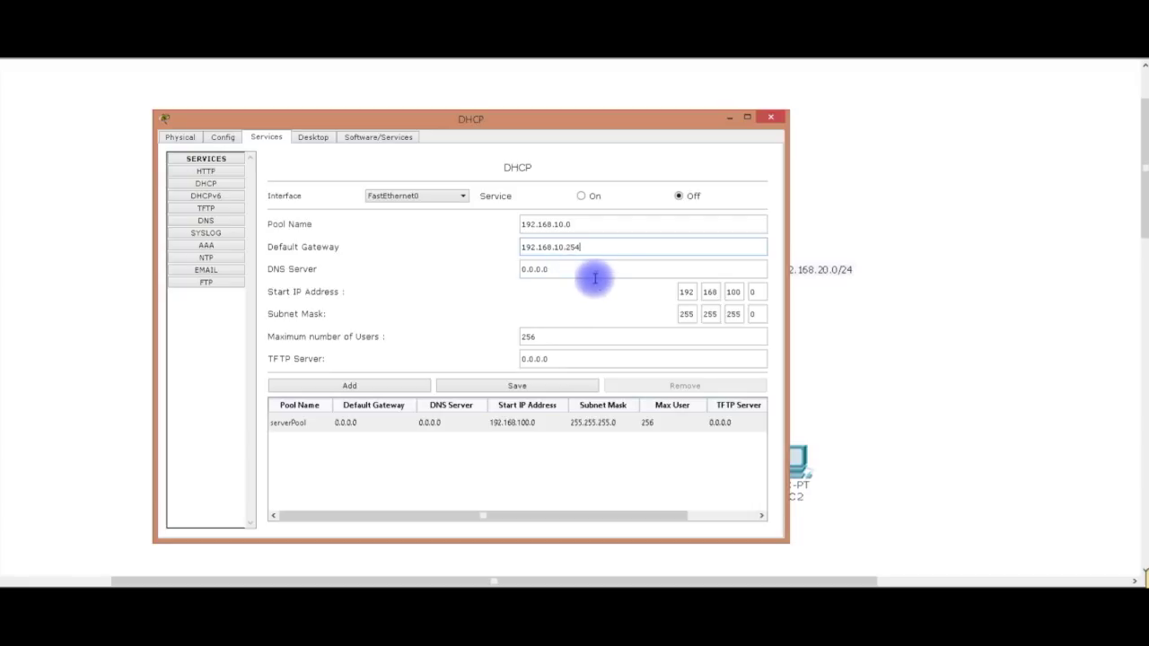
{"action": "double_click", "coordinate": [550, 269]}
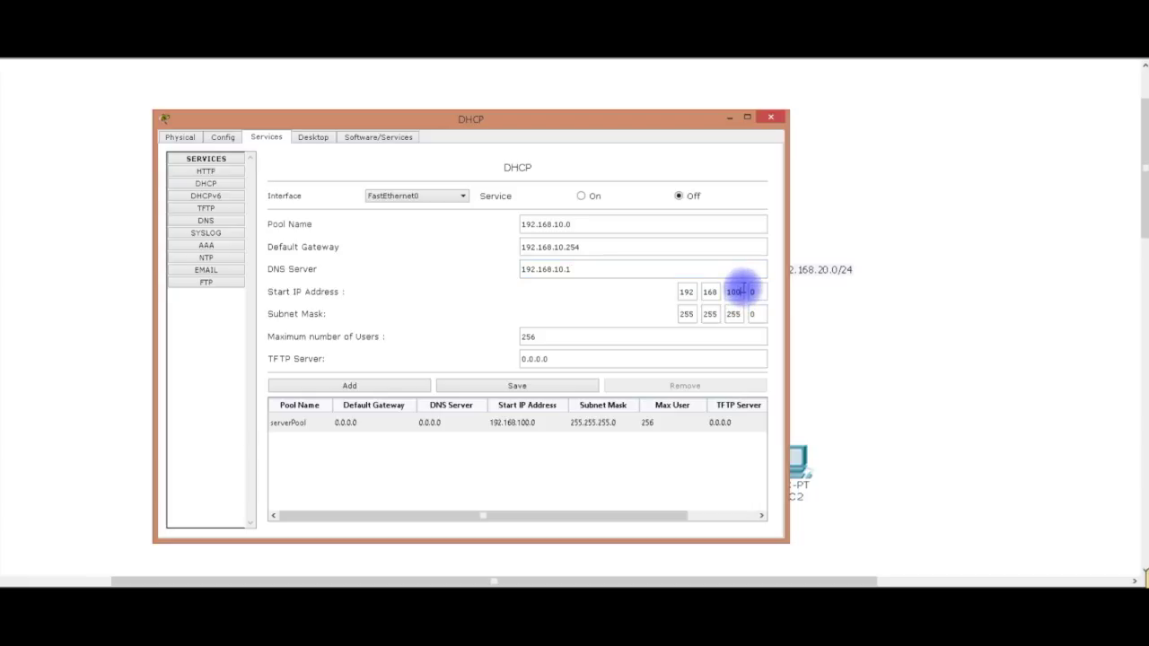
{"action": "left_click", "coordinate": [741, 291]}
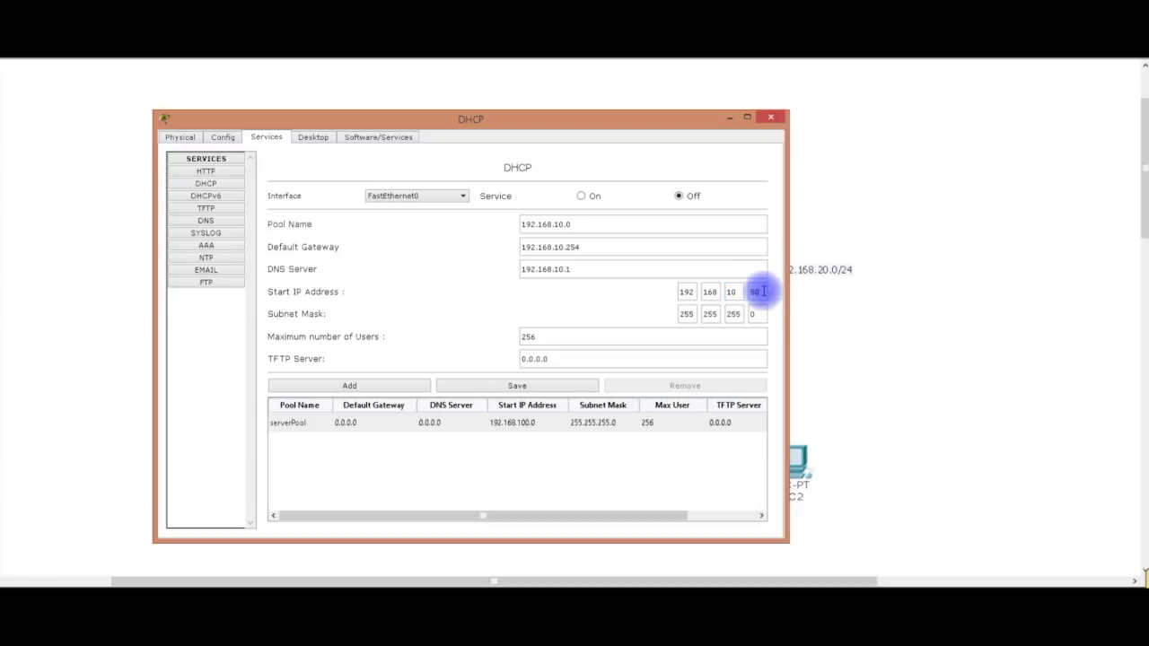
{"action": "left_click", "coordinate": [413, 386]}
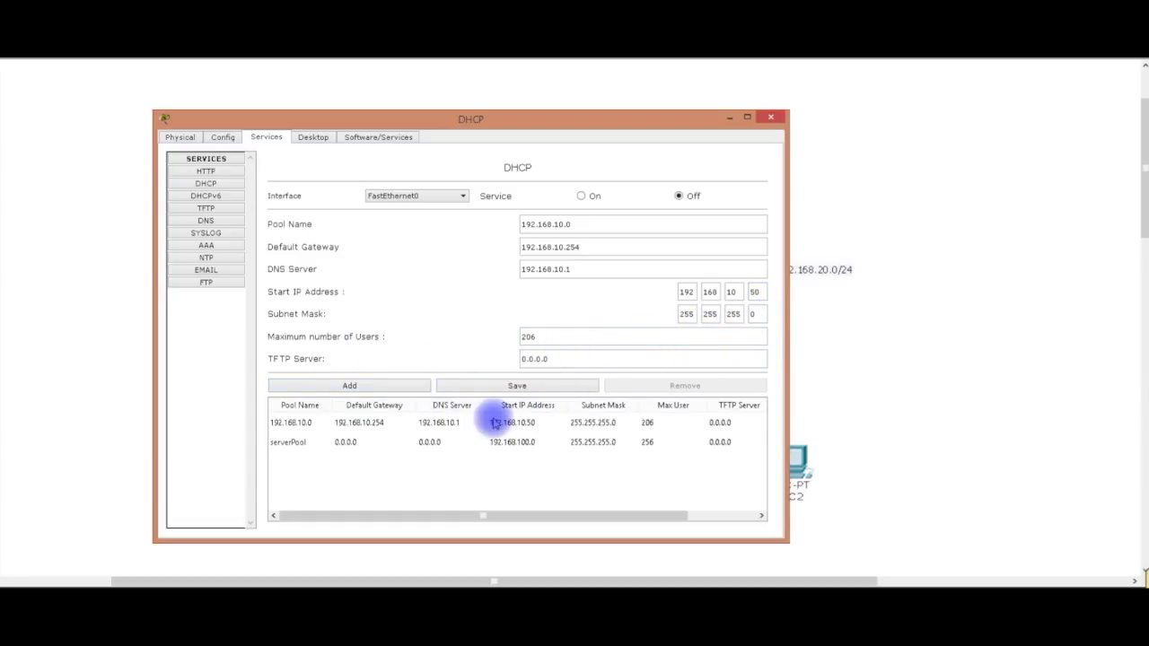
{"action": "left_click", "coordinate": [508, 423]}
Step: Re-save the 192.168.10.0 pool's settings and glance at the topology
{"action": "left_click", "coordinate": [512, 448]}
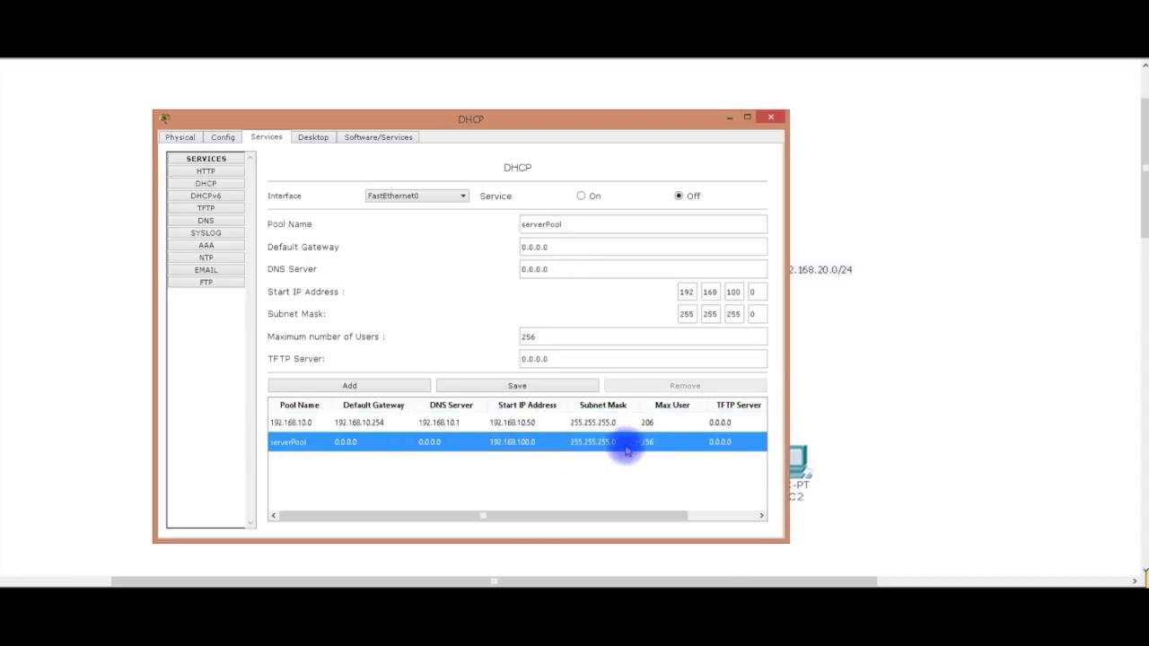
{"action": "left_click", "coordinate": [515, 424]}
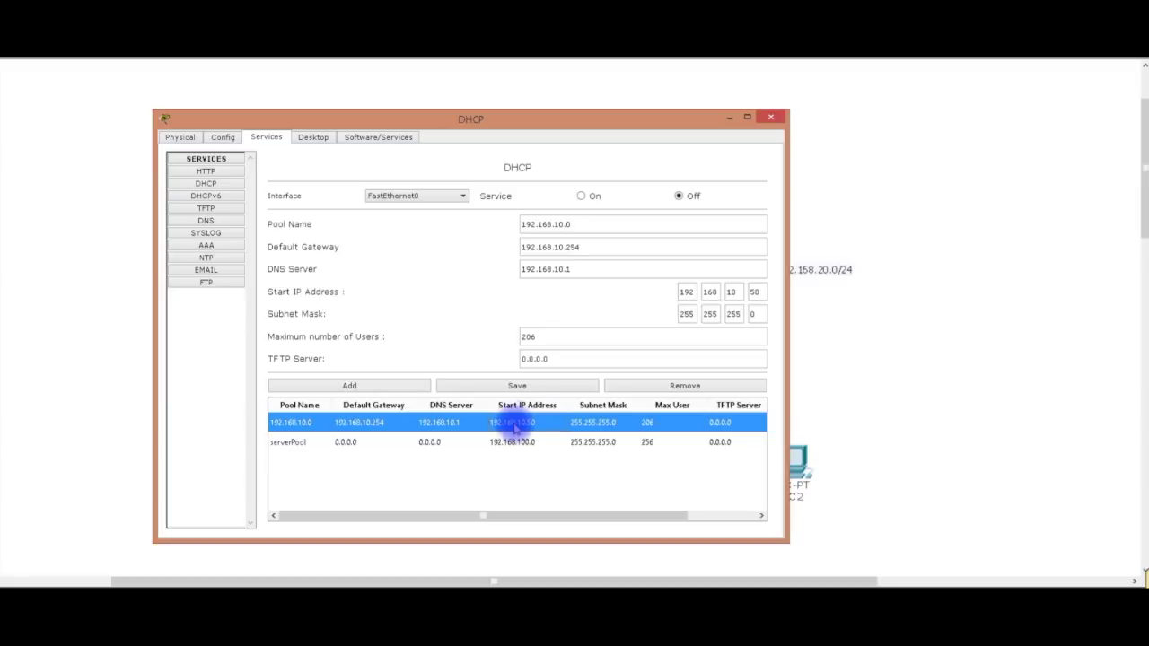
{"action": "left_click", "coordinate": [519, 385]}
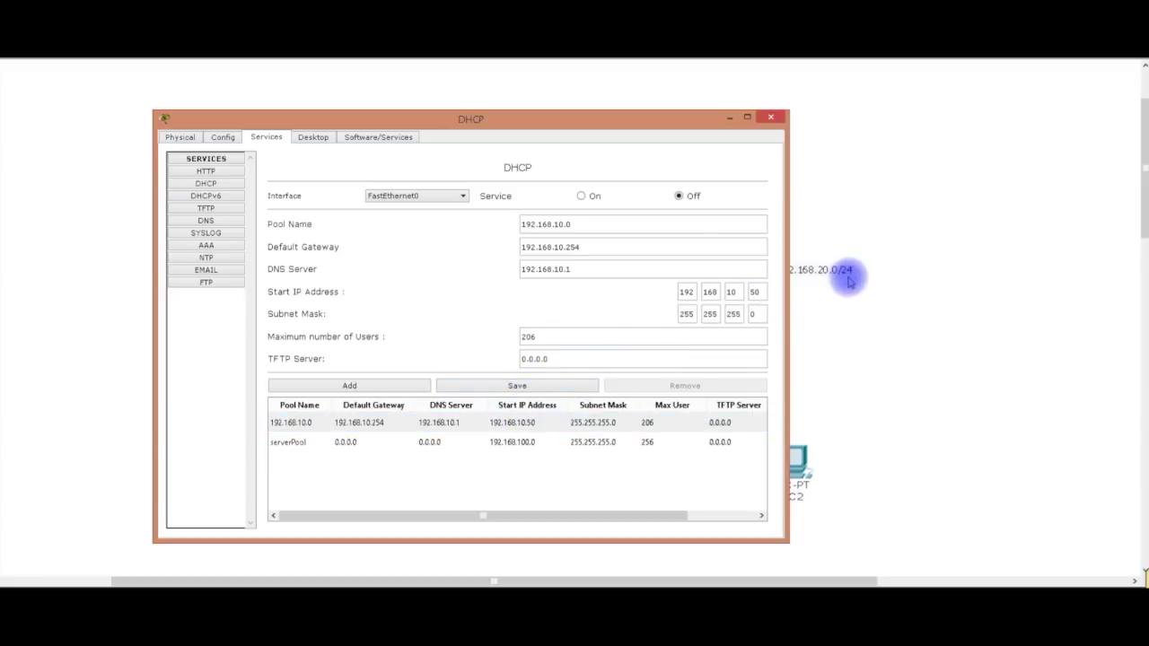
{"action": "left_click_drag", "start_coordinate": [641, 120], "coordinate": [668, 318]}
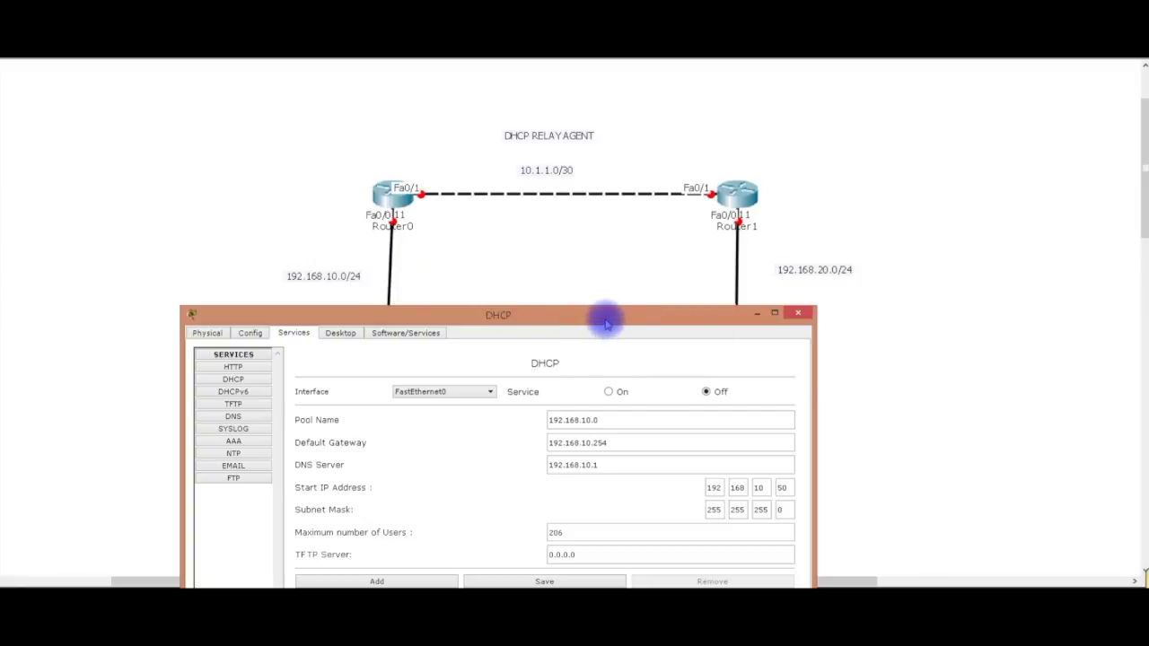
{"action": "left_click_drag", "start_coordinate": [605, 318], "coordinate": [638, 135]}
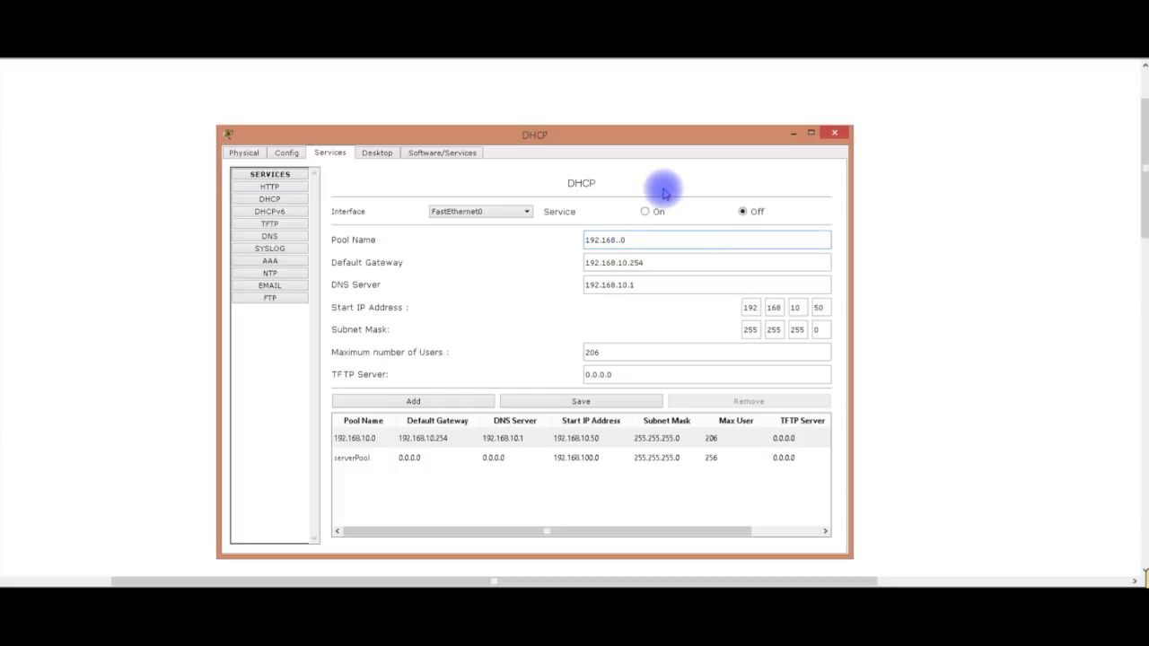
Step: Add pool 192.168.20.0 with gateway 192.168.20.254 and start address 192.168.20.50
{"action": "left_click", "coordinate": [631, 263]}
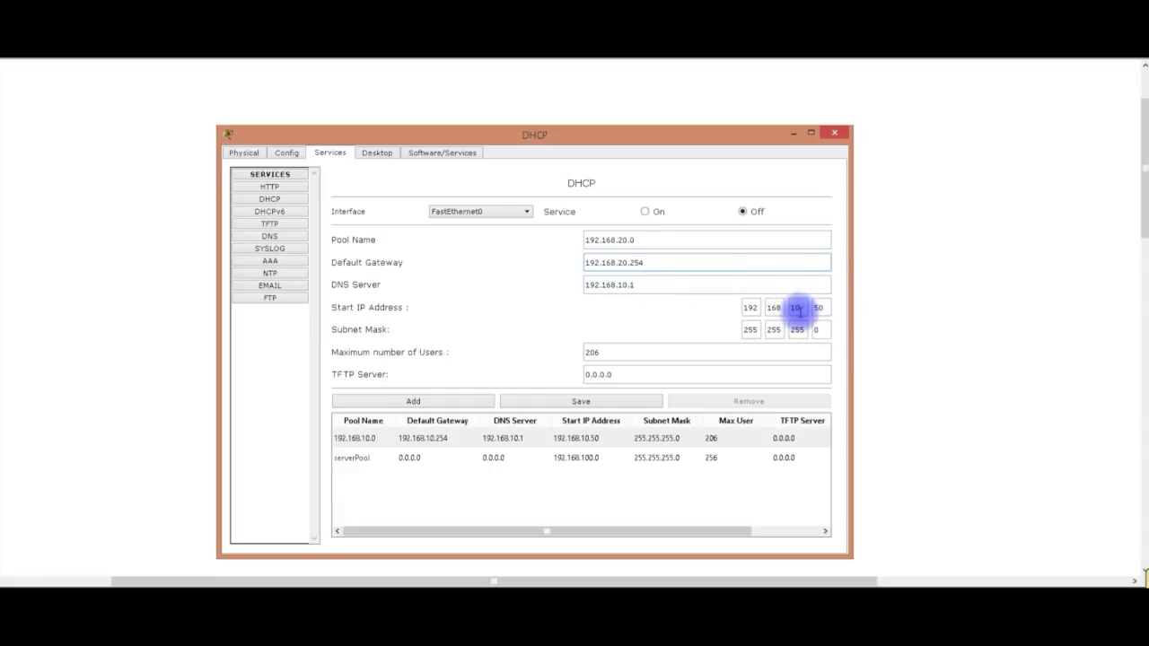
{"action": "left_click_drag", "start_coordinate": [798, 310], "coordinate": [773, 307]}
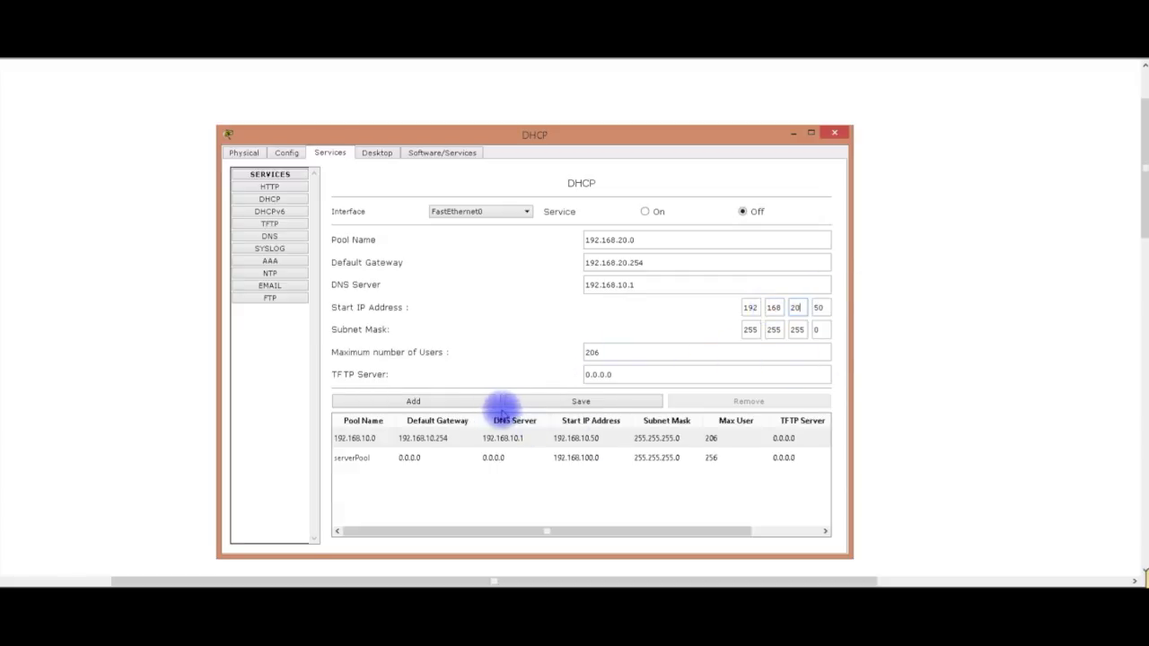
{"action": "left_click", "coordinate": [468, 401]}
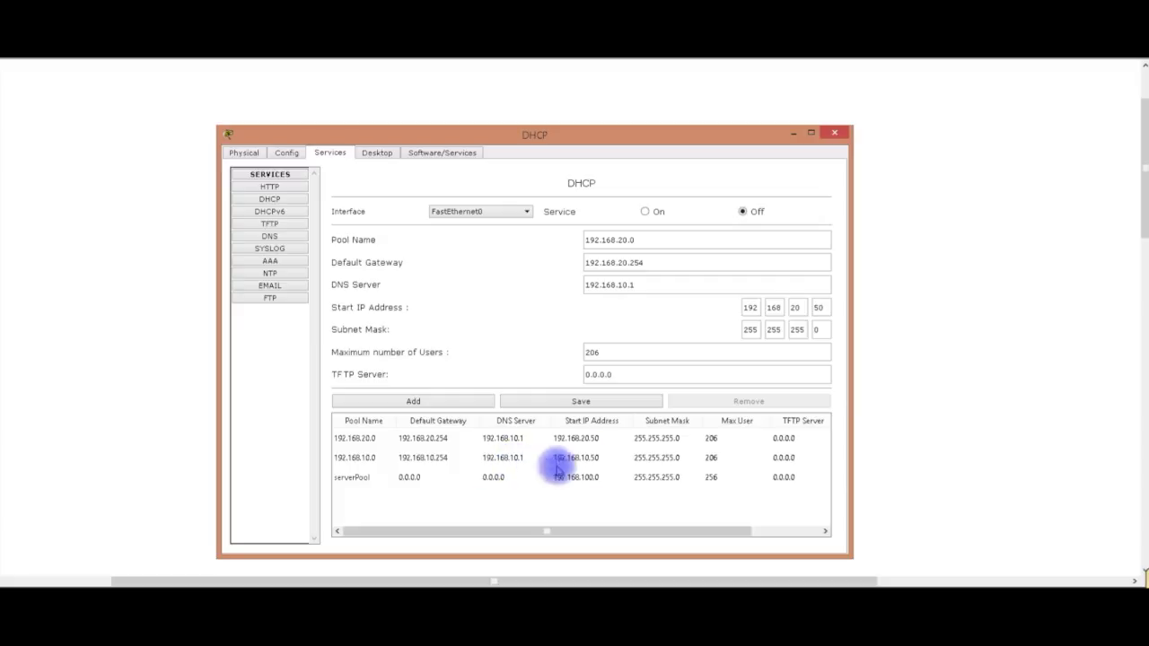
{"action": "left_click", "coordinate": [579, 439]}
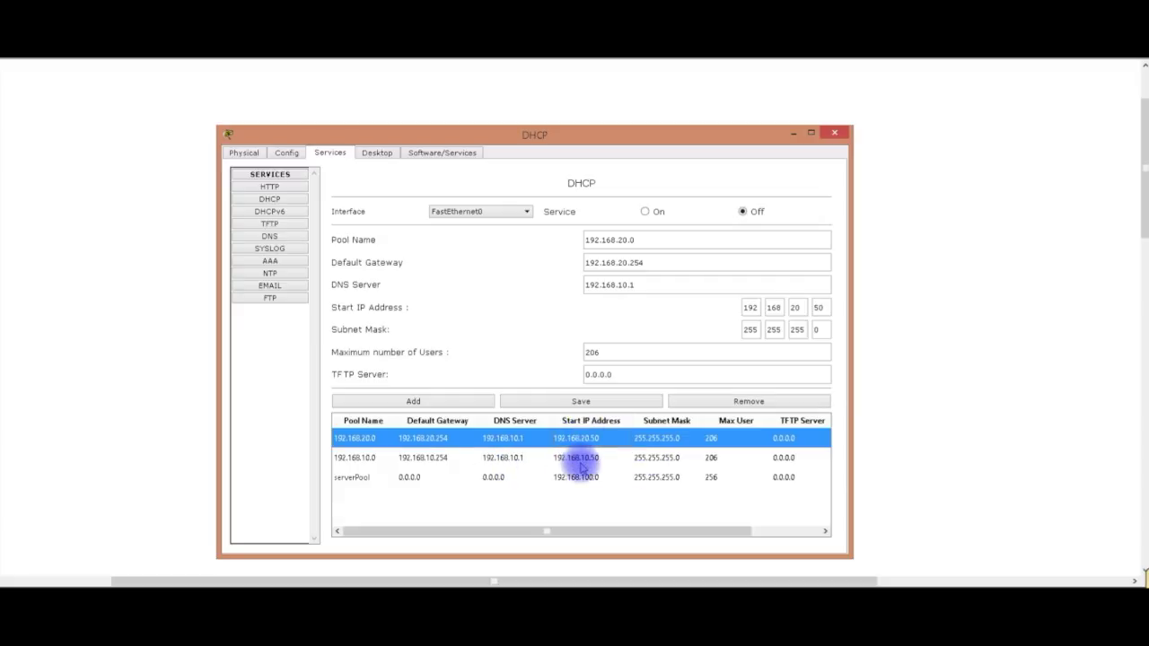
{"action": "left_click", "coordinate": [582, 458]}
{"action": "left_click", "coordinate": [588, 439]}
{"action": "left_click", "coordinate": [602, 404]}
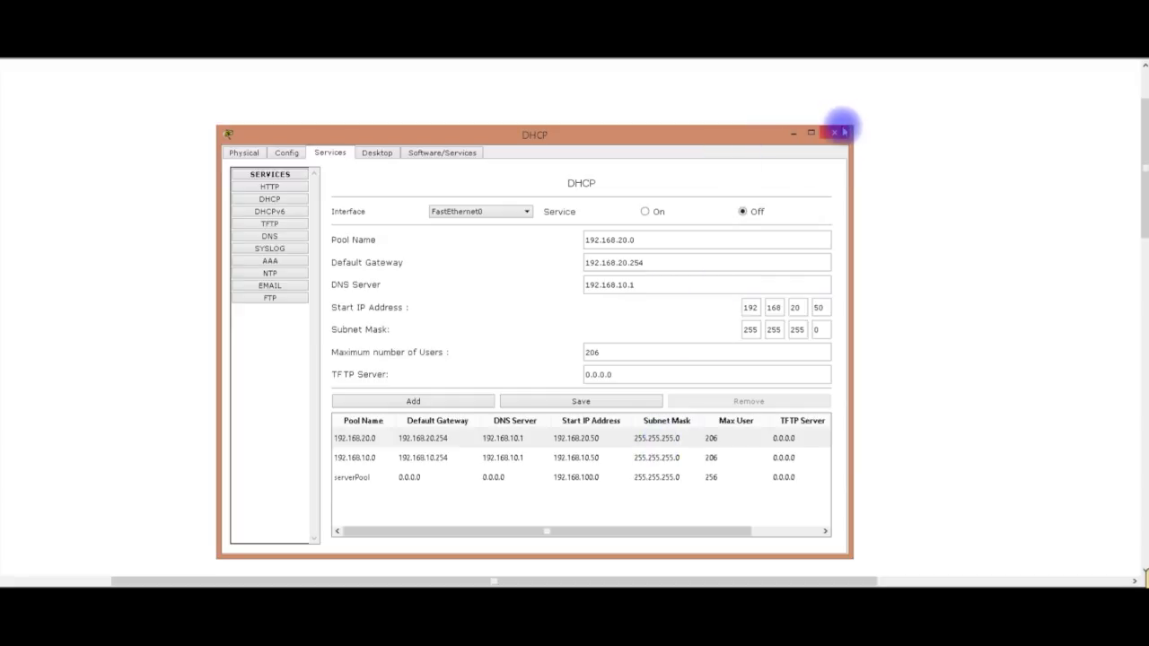
{"action": "left_click", "coordinate": [836, 134]}
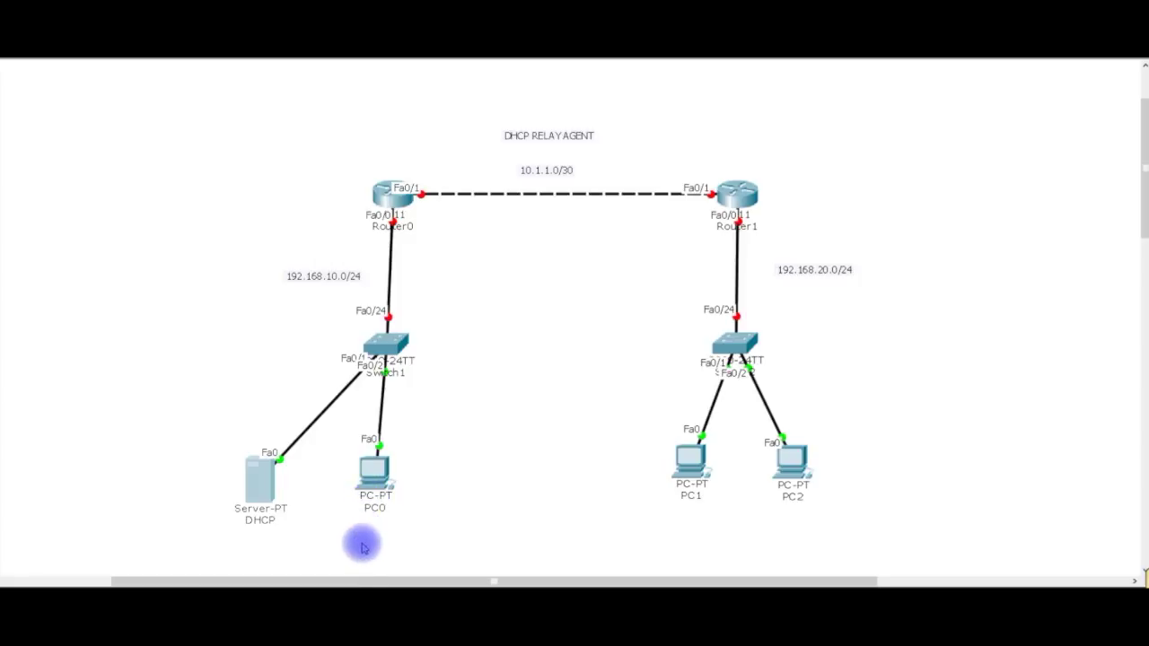
Step: Pan the canvas and bring up Router0's command-line window beside the topology
{"action": "left_click_drag", "start_coordinate": [411, 579], "coordinate": [537, 575]}
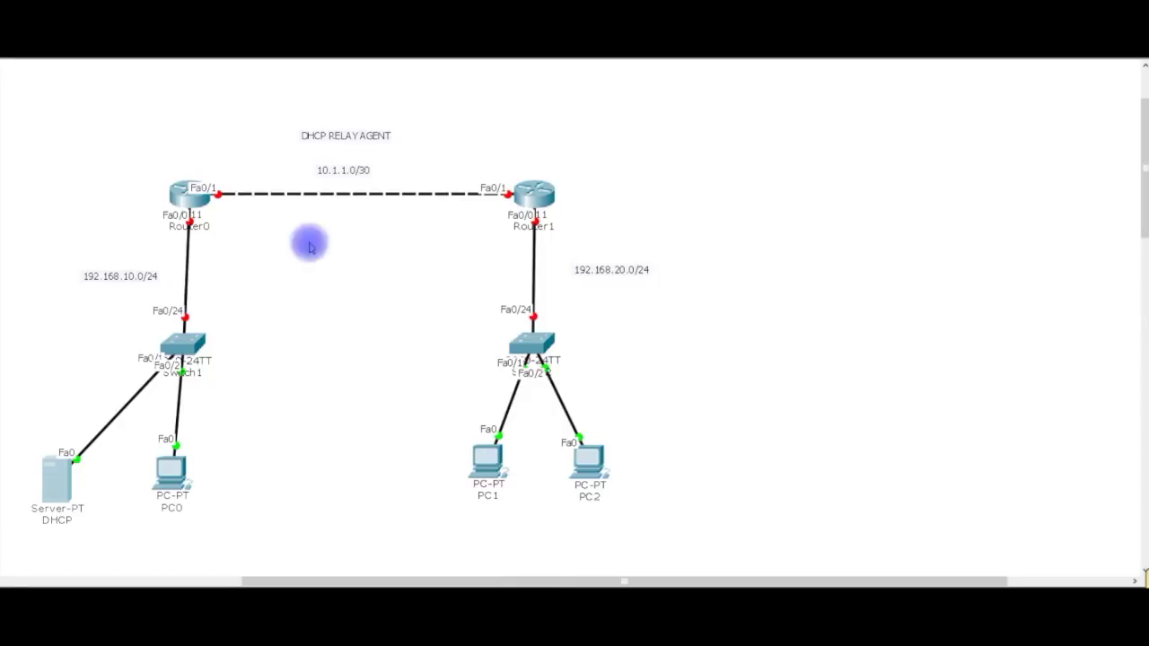
{"action": "left_click", "coordinate": [186, 195]}
{"action": "left_click_drag", "start_coordinate": [437, 90], "coordinate": [677, 86]}
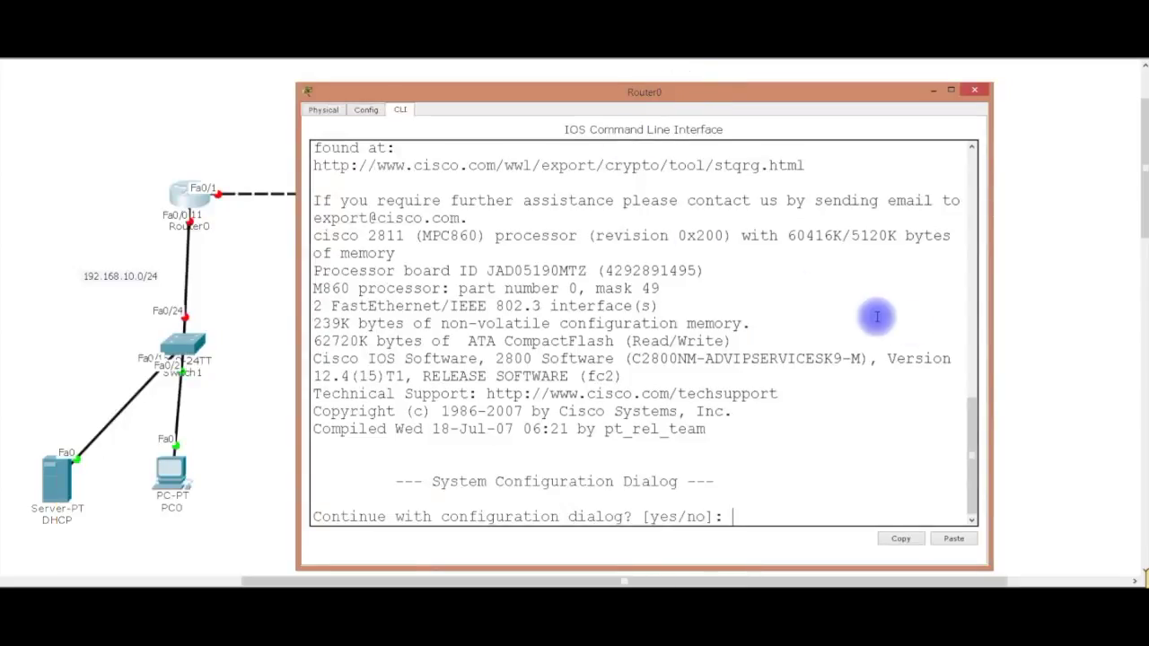
{"action": "left_click", "coordinate": [995, 308]}
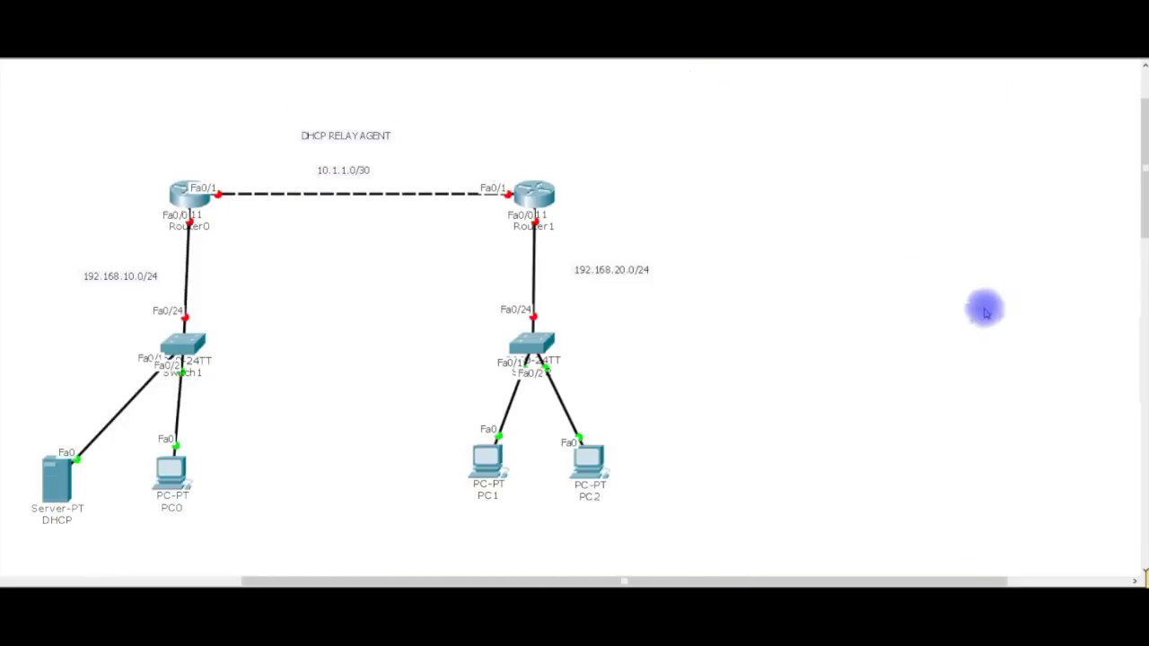
{"action": "left_click", "coordinate": [199, 196]}
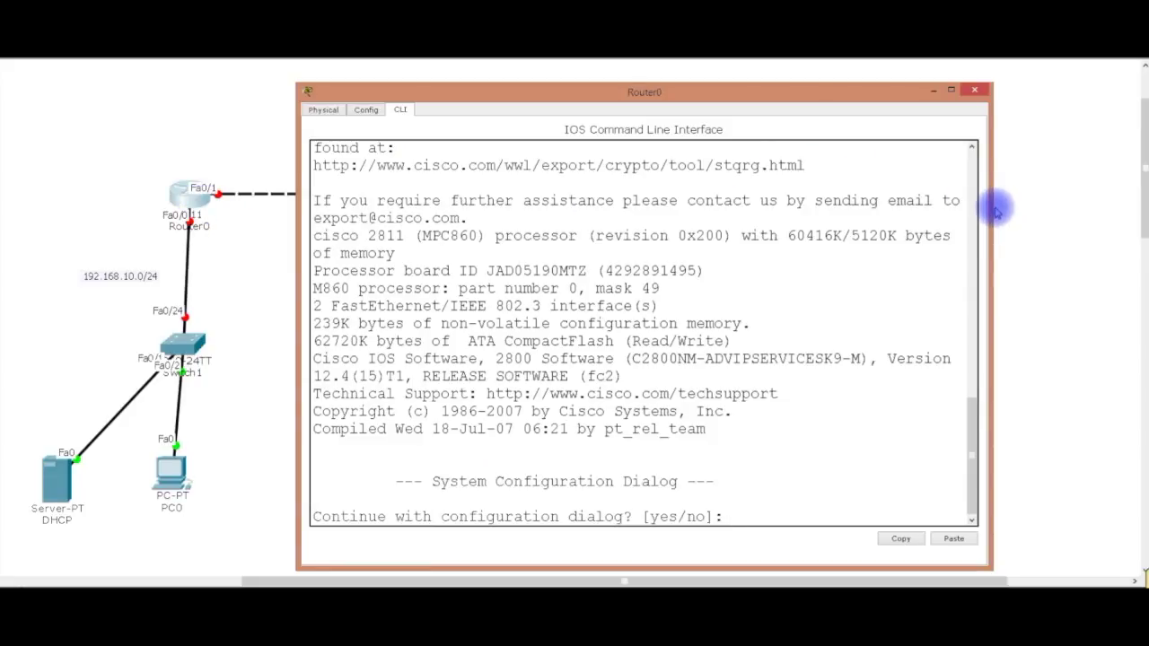
Step: Skip the initial setup dialog, enter global configuration and rename the router R1
{"action": "left_click_drag", "start_coordinate": [993, 205], "coordinate": [1133, 205]}
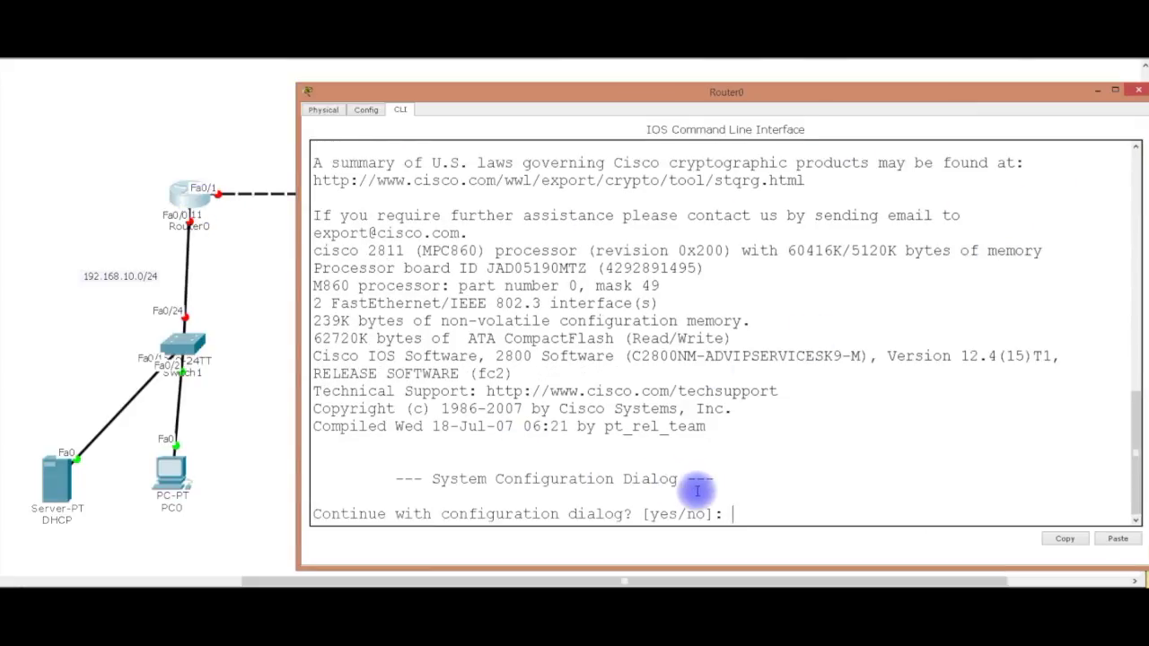
{"action": "type", "text": "N"}
{"action": "key", "text": "Return"}
{"action": "key", "text": "Return"}
{"action": "key", "text": "Return"}
{"action": "key", "text": "Return"}
{"action": "key", "text": "Return"}
{"action": "key", "text": "Return"}
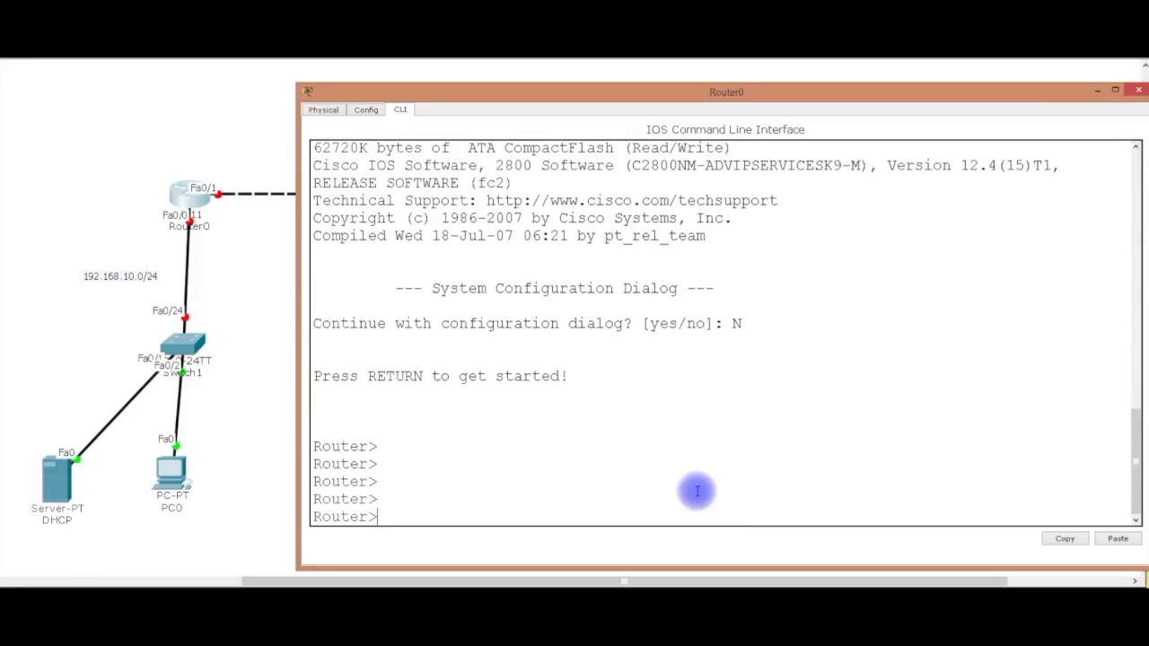
{"action": "type", "text": "EN"}
{"action": "key", "text": "Return"}
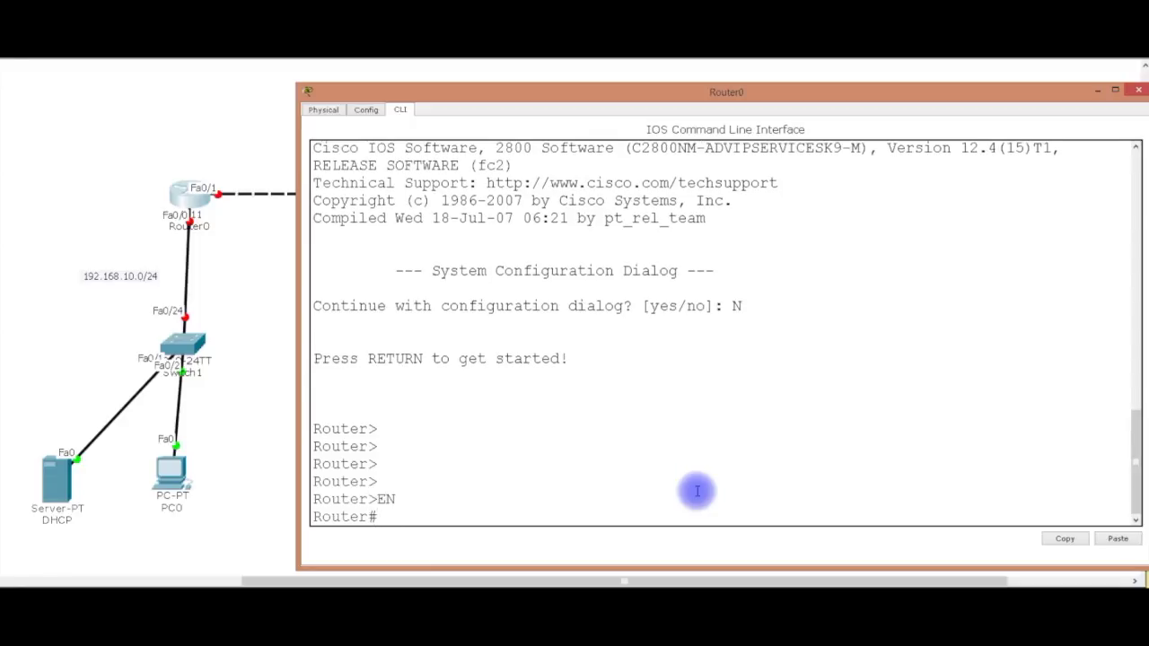
{"action": "type", "text": "CONFIG T"}
{"action": "key", "text": "Return"}
{"action": "key", "text": "Return"}
{"action": "key", "text": "Return"}
{"action": "key", "text": "Return"}
{"action": "key", "text": "Return"}
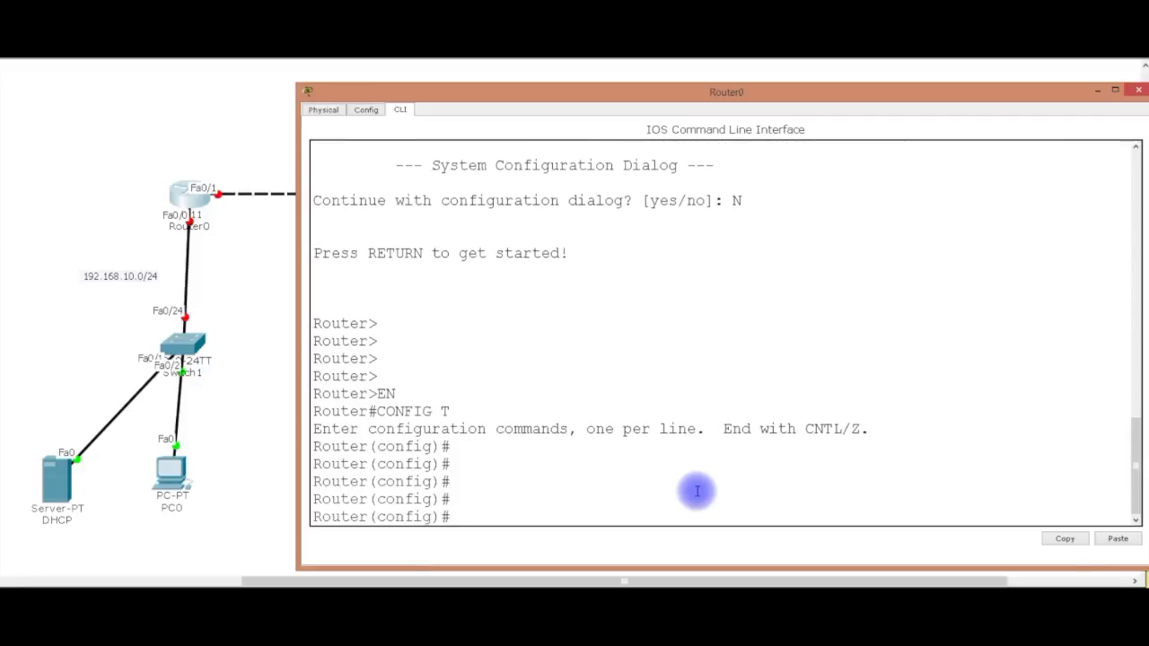
{"action": "type", "text": "HOSTNAM"}
{"action": "key", "text": "Return"}
{"action": "key", "text": "Return"}
{"action": "key", "text": "Return"}
{"action": "key", "text": "Return"}
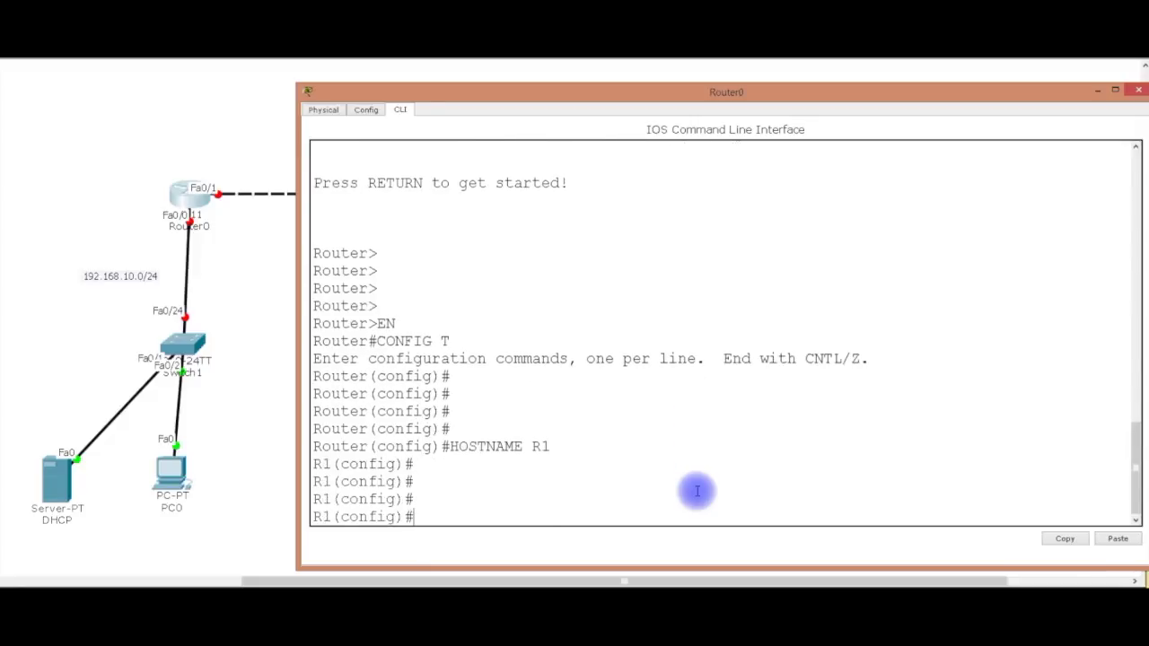
Step: Give F0/0 address 192.168.10.254 255.255.255.0 and bring it up
{"action": "type", "text": "INT F0/0"}
{"action": "key", "text": "Return"}
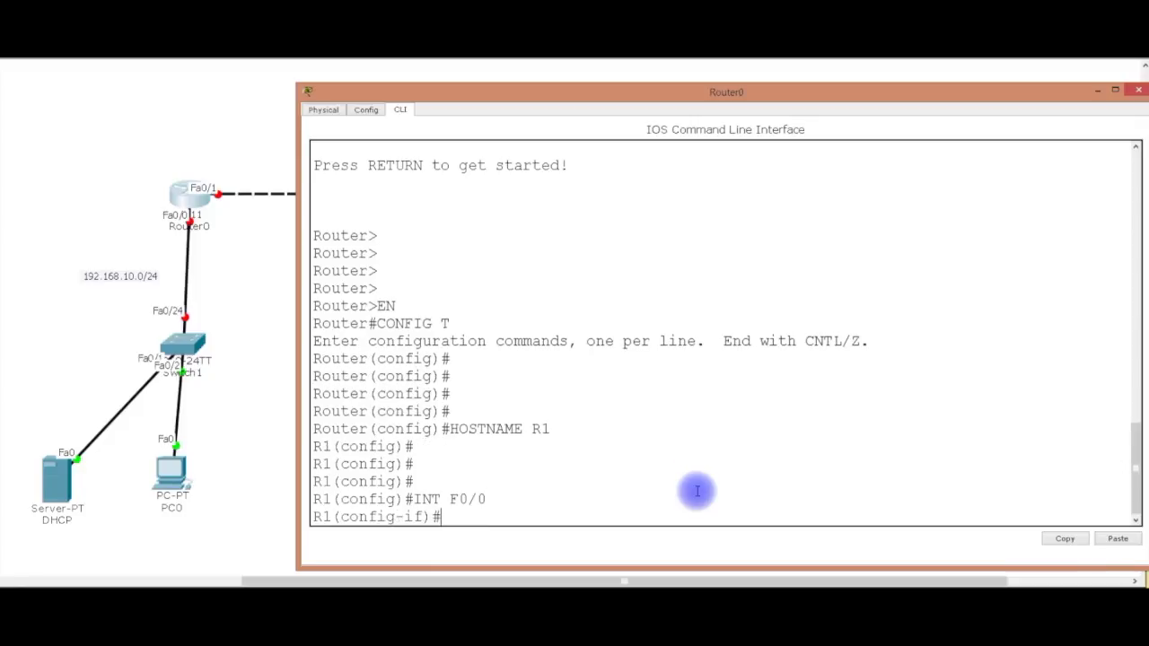
{"action": "type", "text": "IP ADDRESS 192.16"}
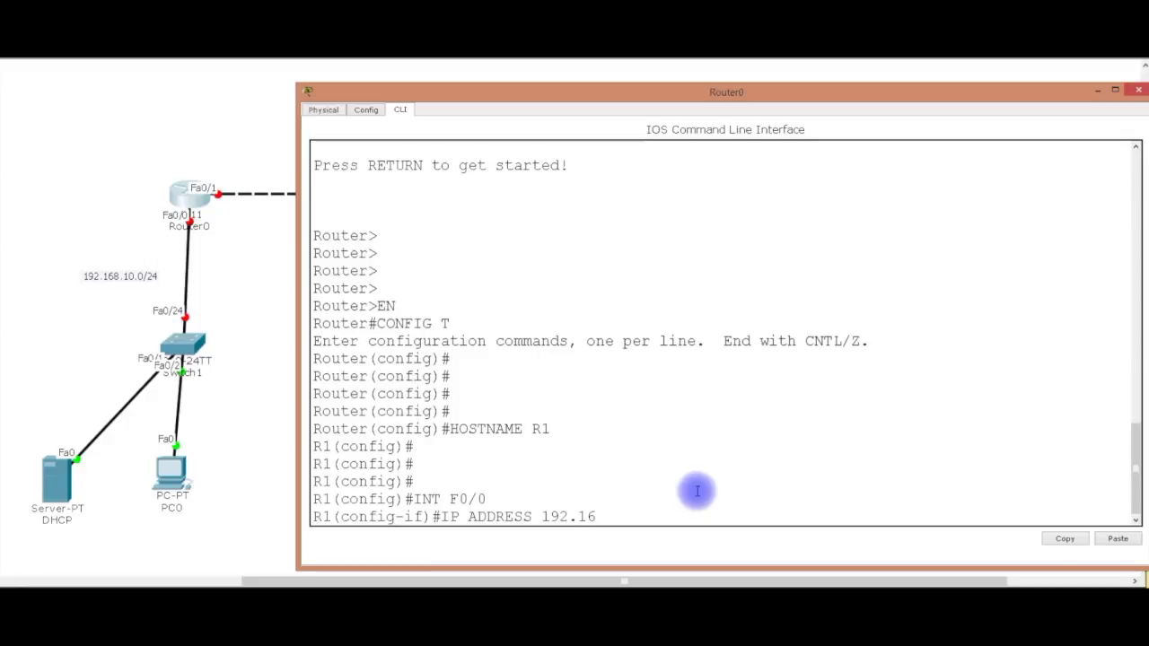
{"action": "type", "text": "8.10.254"}
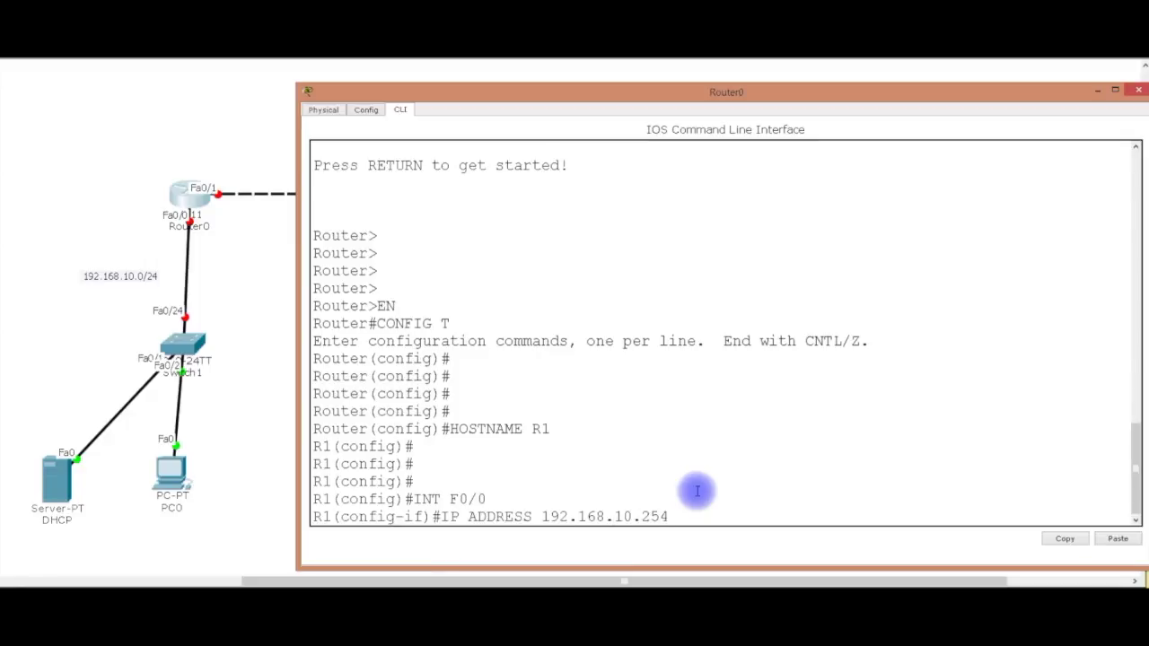
{"action": "type", "text": " 255.255.255.0"}
{"action": "key", "text": "Return"}
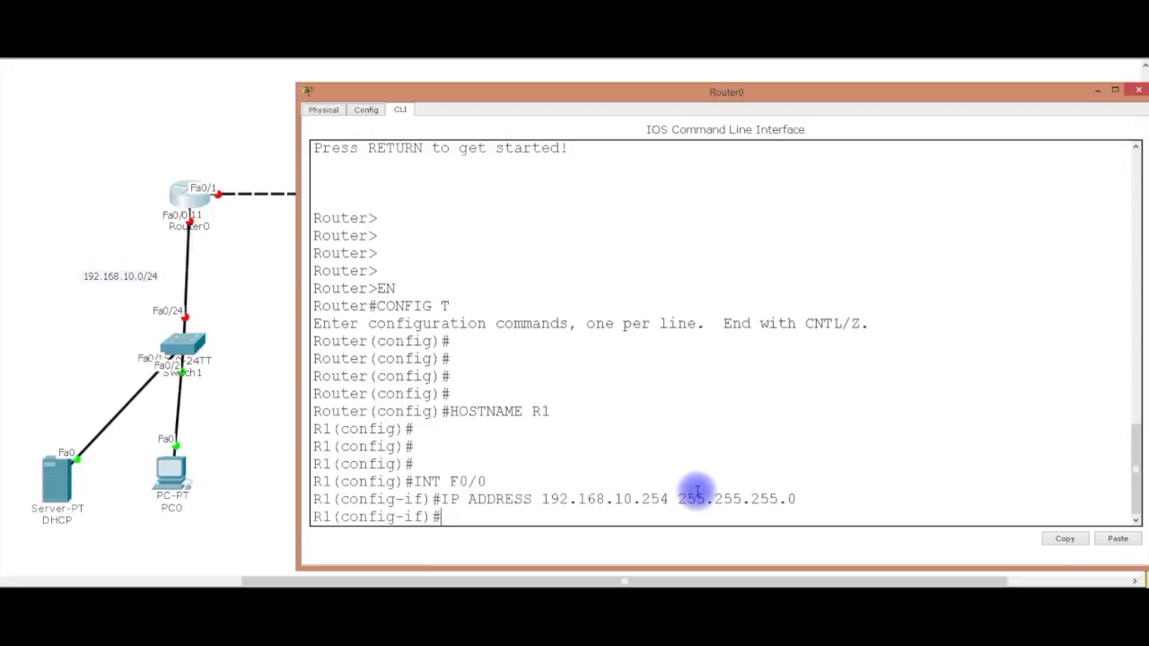
{"action": "type", "text": "NO SHT"}
{"action": "key", "text": "Return"}
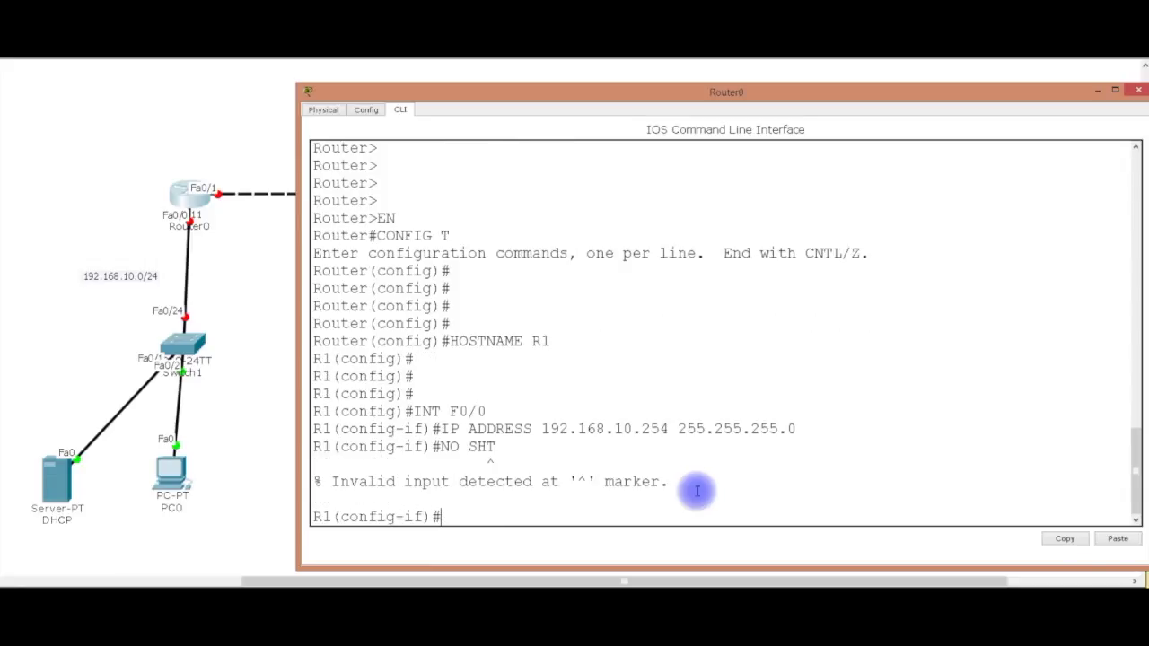
{"action": "key", "text": "Up"}
{"action": "key", "text": "BackSpace"}
{"action": "key", "text": "BackSpace"}
{"action": "type", "text": "HUY"}
{"action": "key", "text": "Return"}
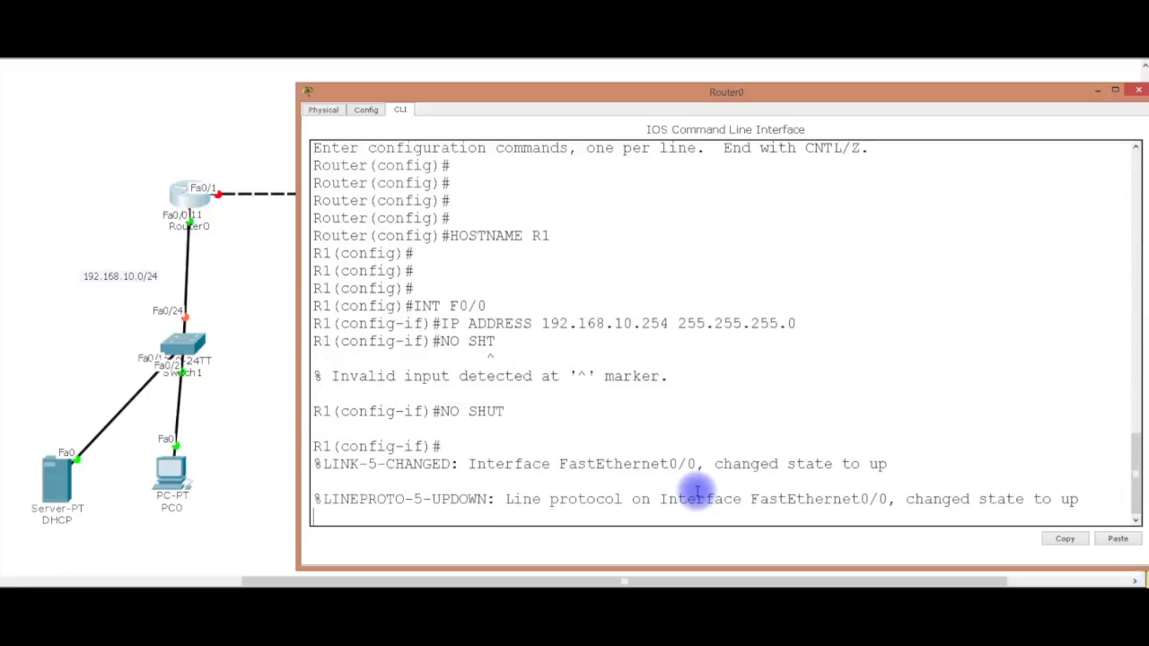
{"action": "key", "text": "Return"}
{"action": "key", "text": "Return"}
{"action": "key", "text": "Return"}
{"action": "key", "text": "Return"}
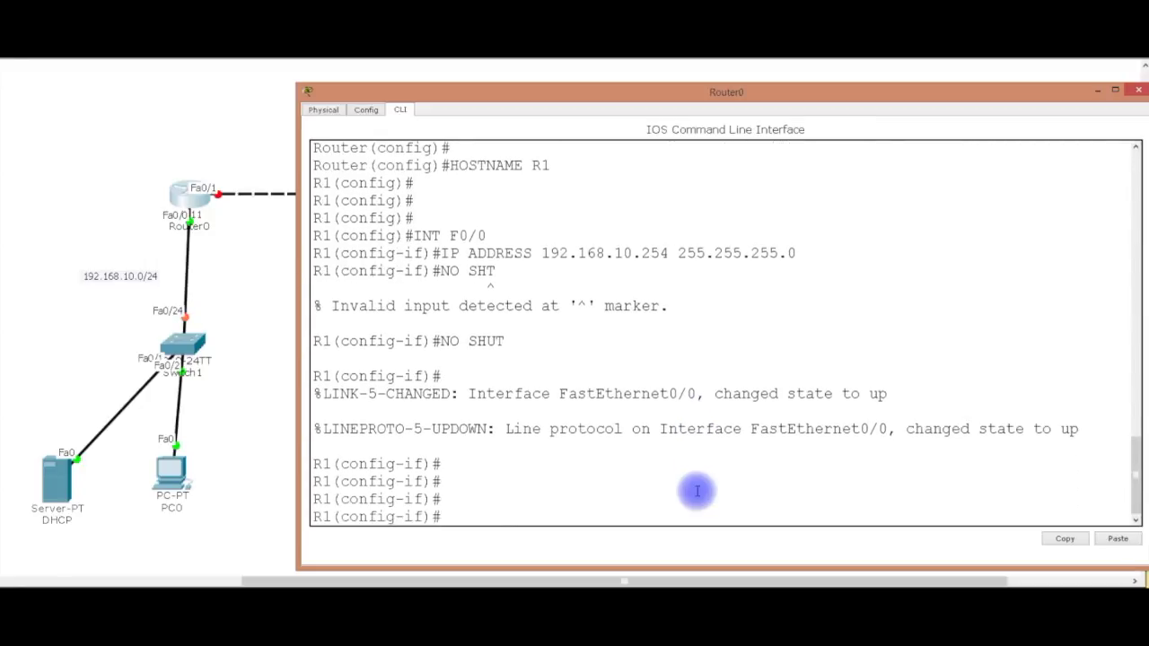
Step: Give F0/1 address 10.1.1.1 255.255.255.252 and bring it up
{"action": "type", "text": "INT F0"}
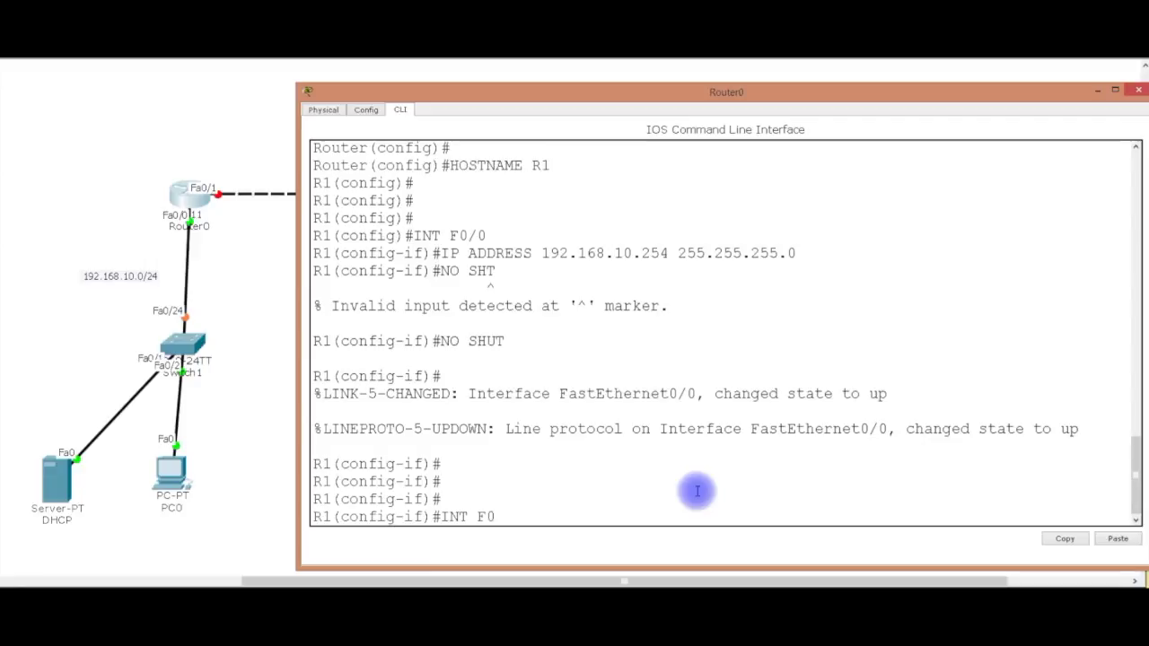
{"action": "type", "text": "/1"}
{"action": "key", "text": "Return"}
{"action": "key", "text": "Return"}
{"action": "key", "text": "Return"}
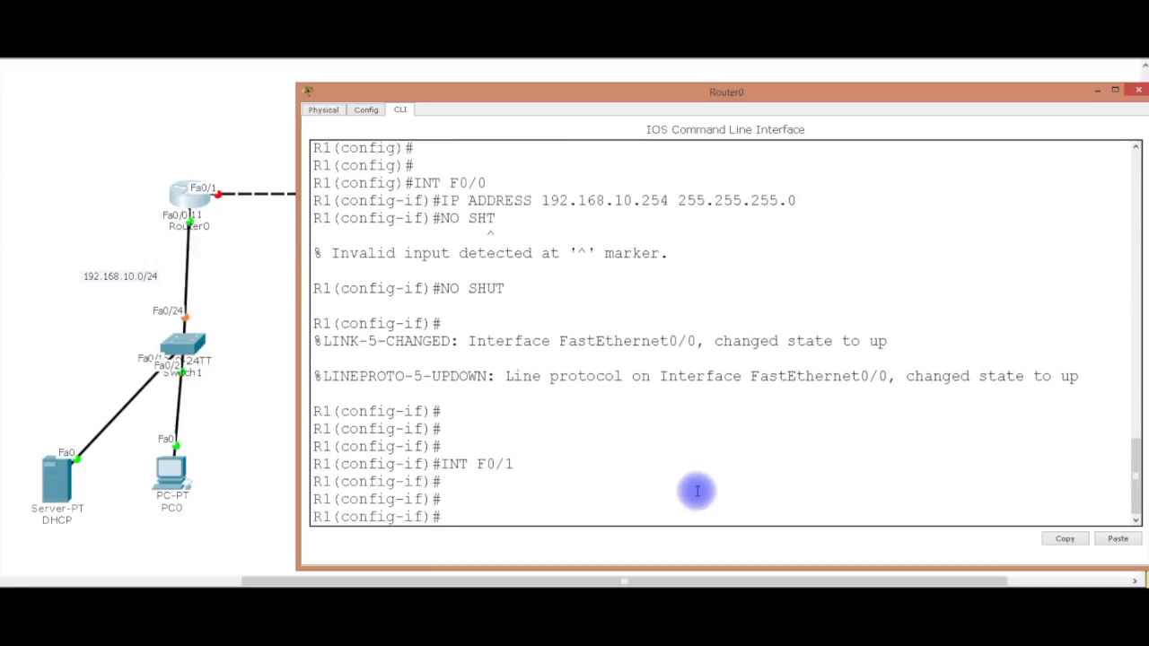
{"action": "type", "text": "IPADD"}
{"action": "key", "text": "BackSpace"}
{"action": "key", "text": "BackSpace"}
{"action": "key", "text": "BackSpace"}
{"action": "type", "text": "ADDRESS 10"}
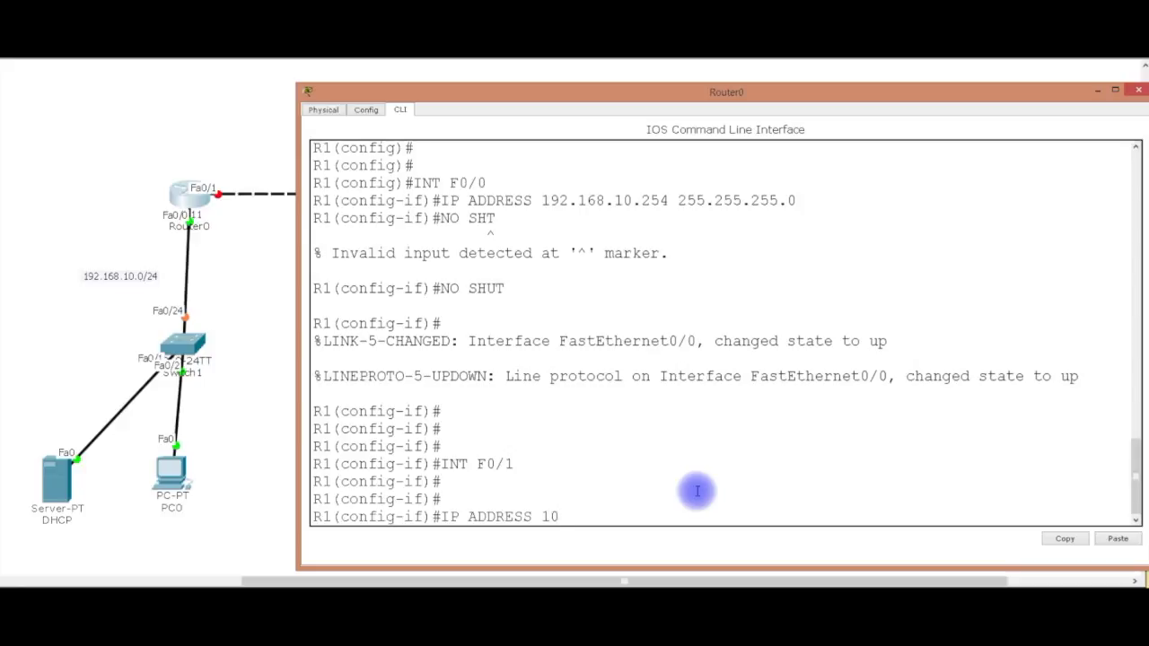
{"action": "type", "text": ".1.1.1"}
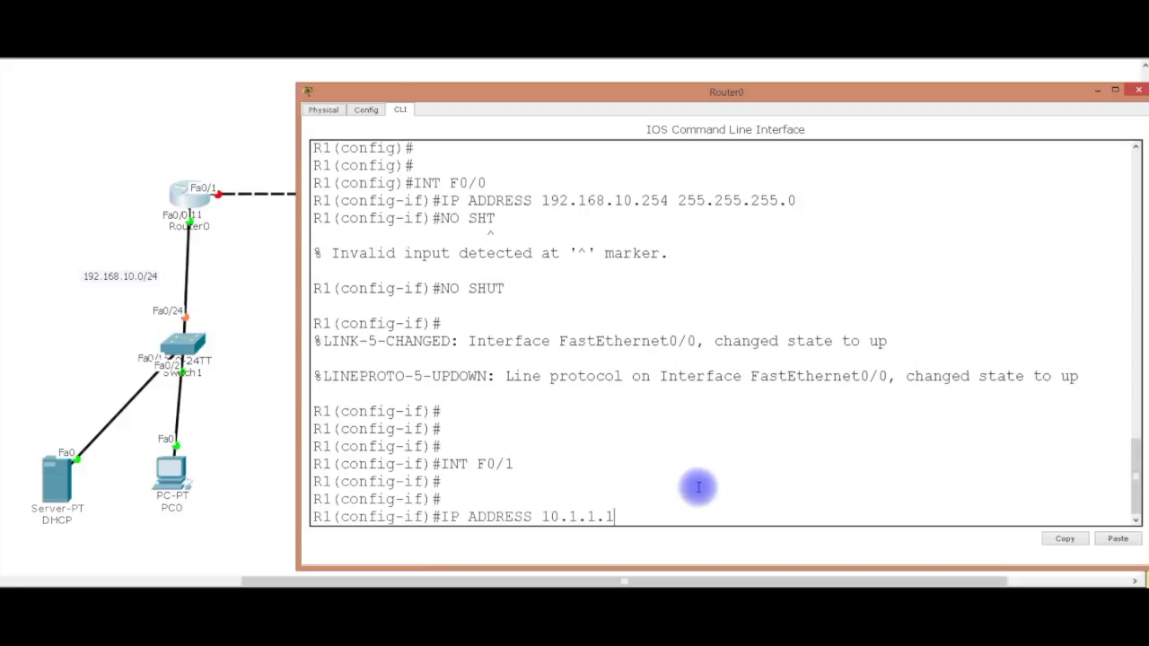
{"action": "mouse_move", "coordinate": [471, 90]}
{"action": "left_mouse_down"}
{"action": "mouse_move", "coordinate": [484, 223]}
{"action": "mouse_move", "coordinate": [471, 85]}
{"action": "left_mouse_up"}
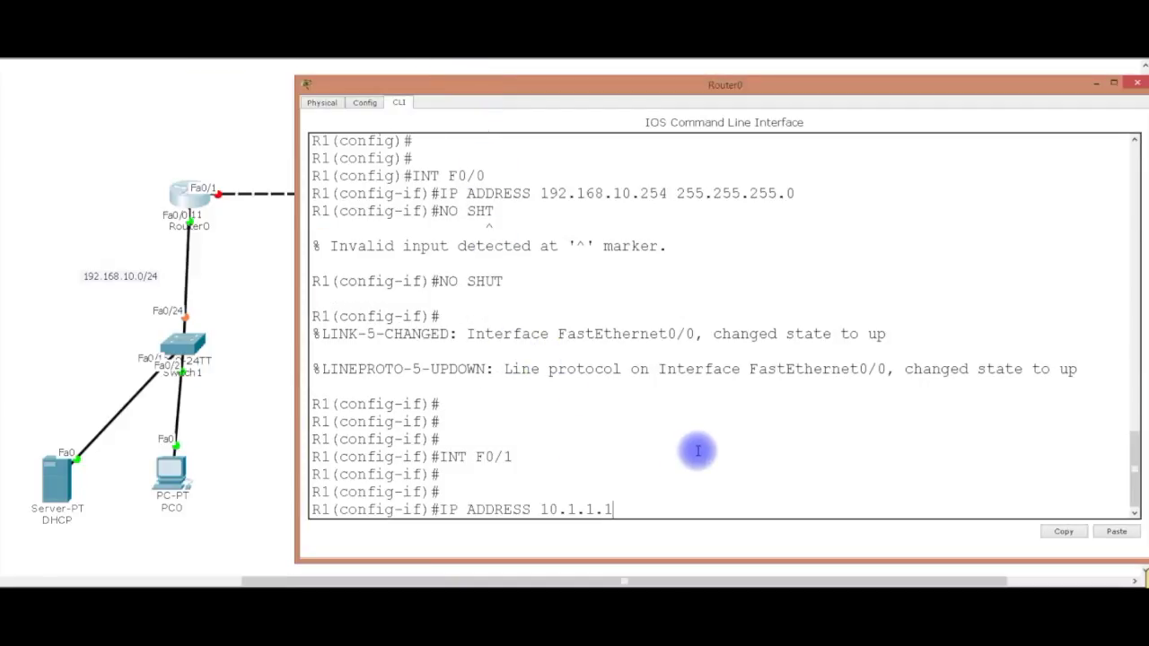
{"action": "type", "text": "255.255.255.252"}
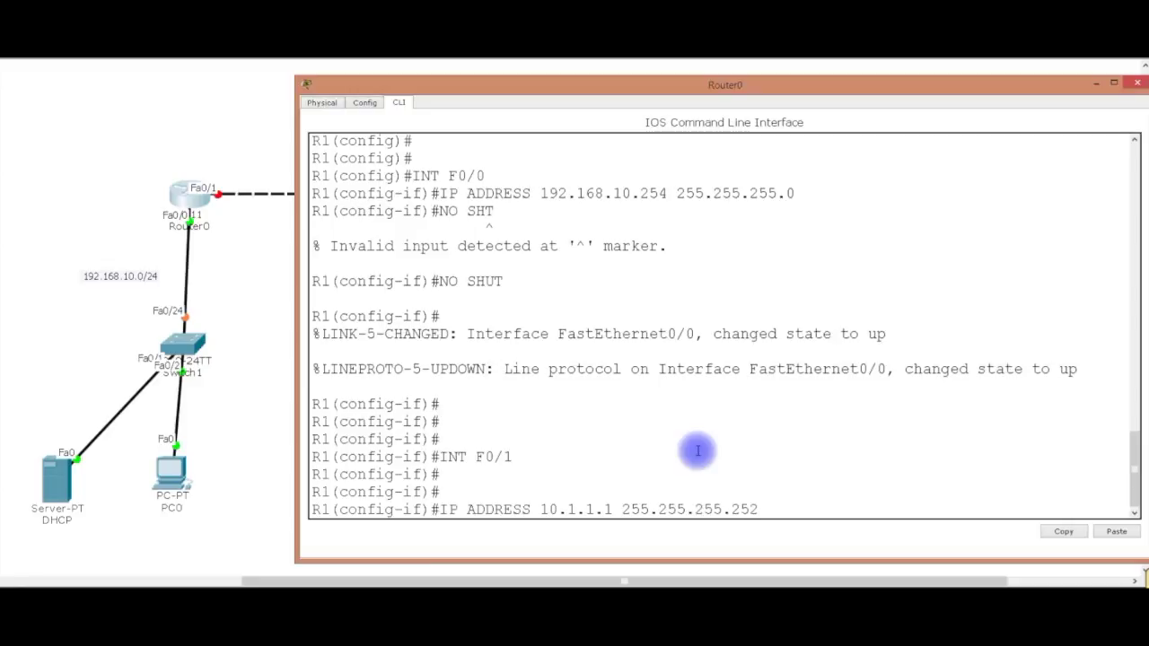
{"action": "key", "text": "Return"}
{"action": "type", "text": "NO S"}
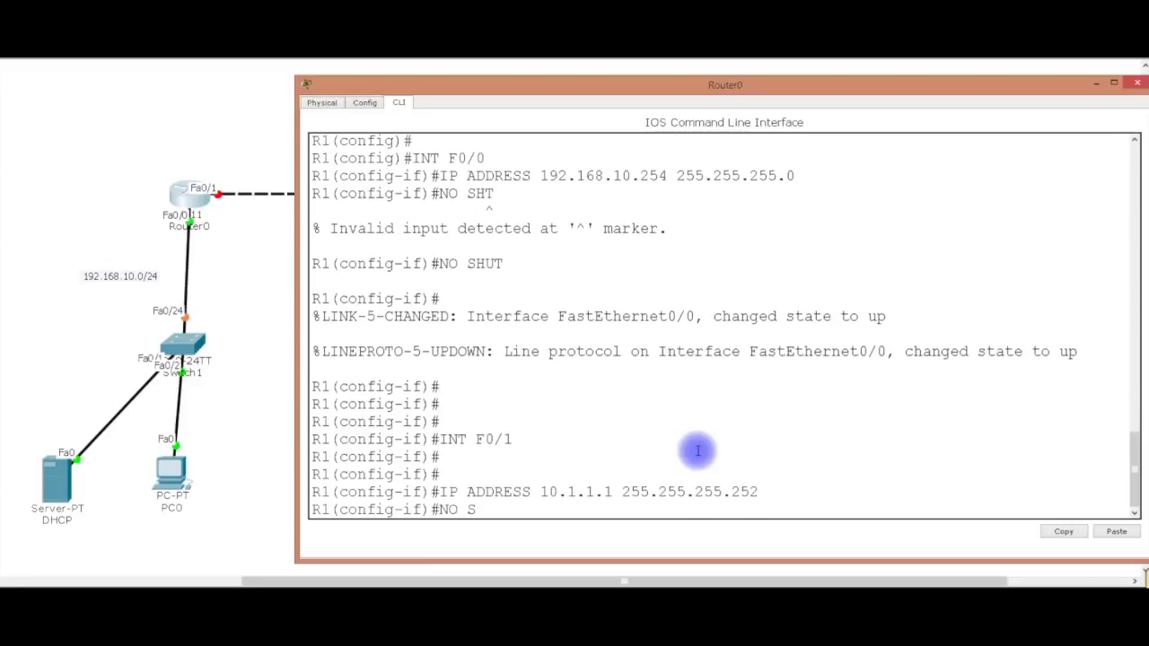
{"action": "type", "text": "HUT"}
{"action": "key", "text": "Return"}
{"action": "key", "text": "Return"}
{"action": "key", "text": "Return"}
{"action": "key", "text": "Return"}
{"action": "key", "text": "Return"}
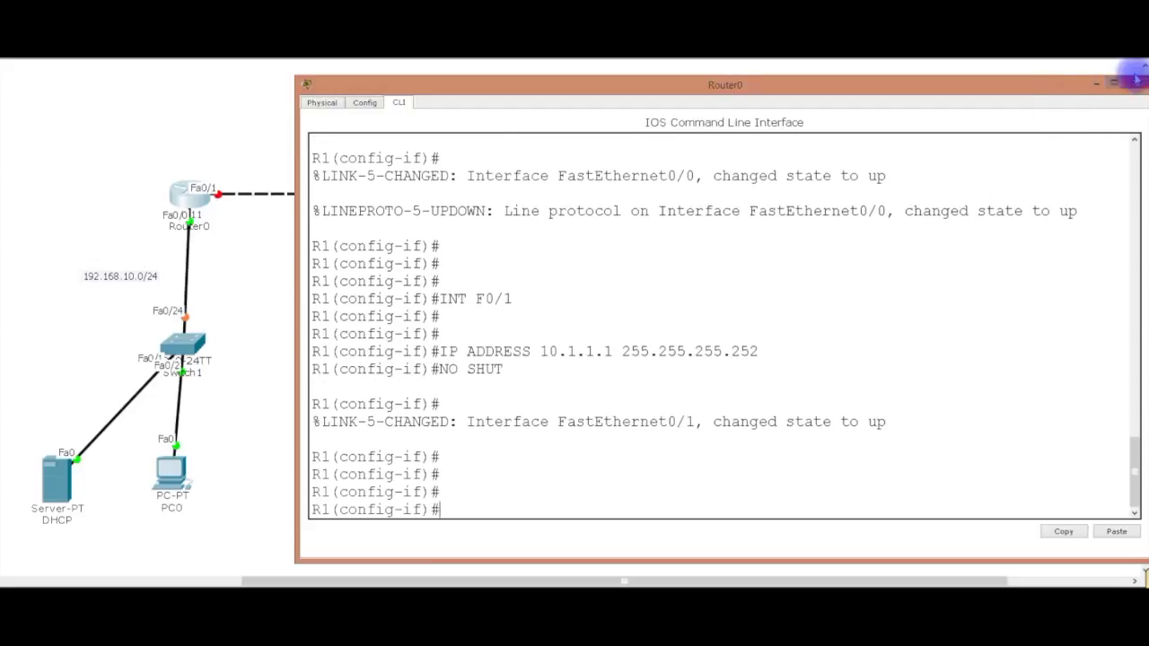
Step: Open Router1's command-line window
{"action": "left_click", "coordinate": [1093, 86]}
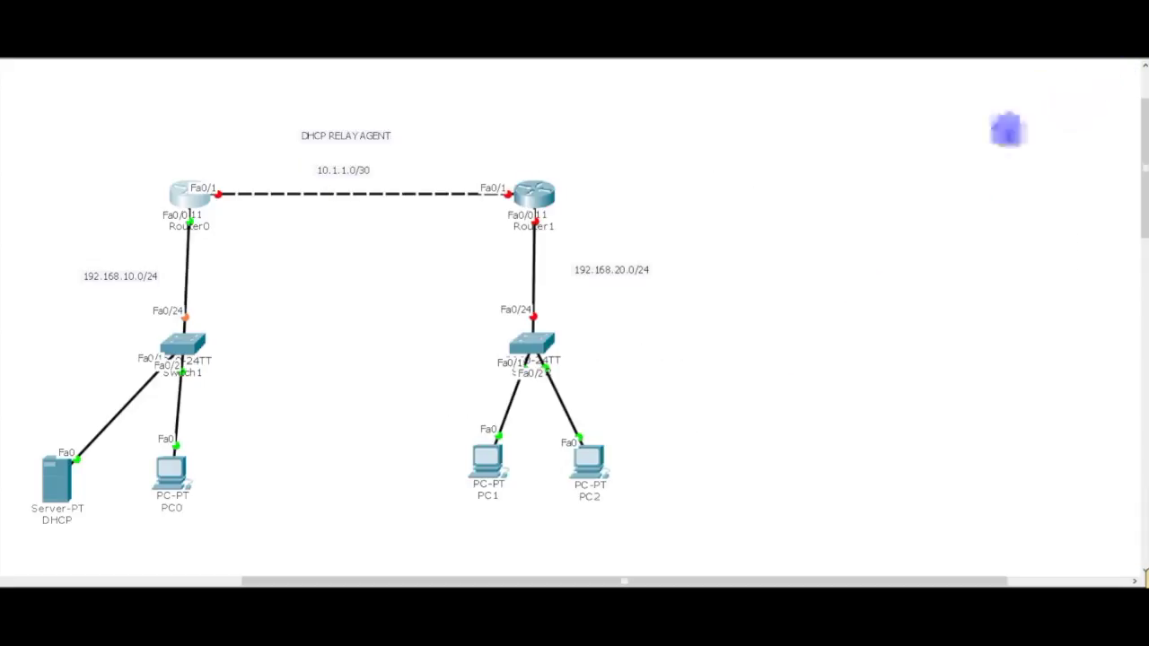
{"action": "left_click", "coordinate": [541, 195]}
{"action": "left_click_drag", "start_coordinate": [557, 75], "coordinate": [1022, 84]}
{"action": "left_click_drag", "start_coordinate": [724, 84], "coordinate": [723, 102]}
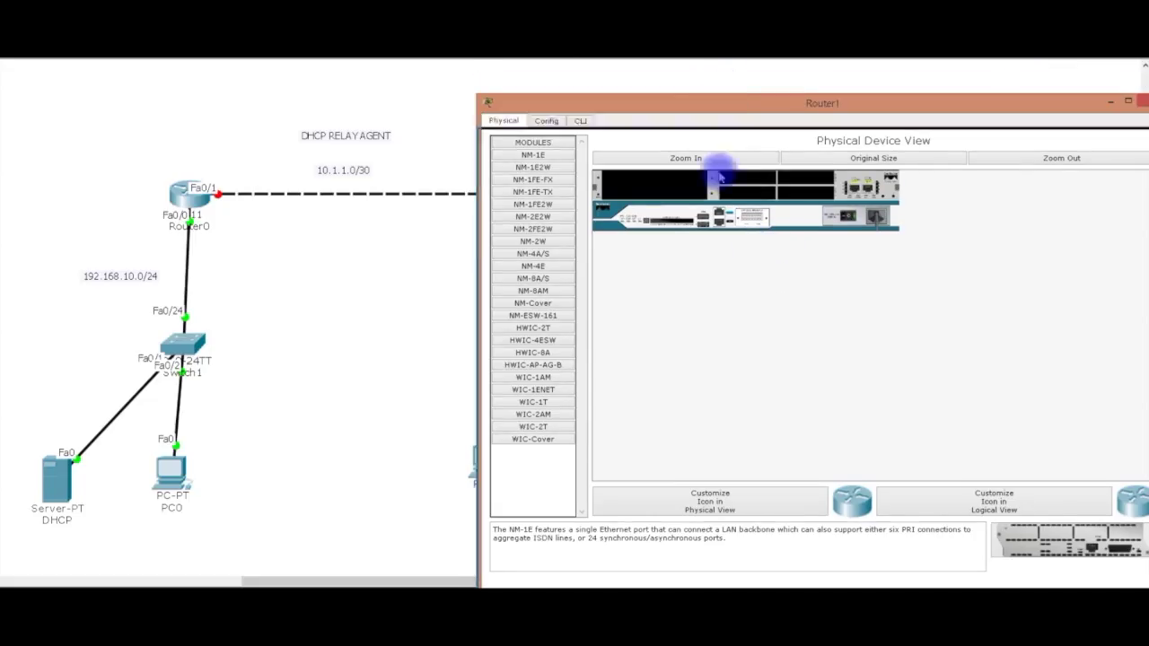
{"action": "left_click_drag", "start_coordinate": [572, 536], "coordinate": [572, 536]}
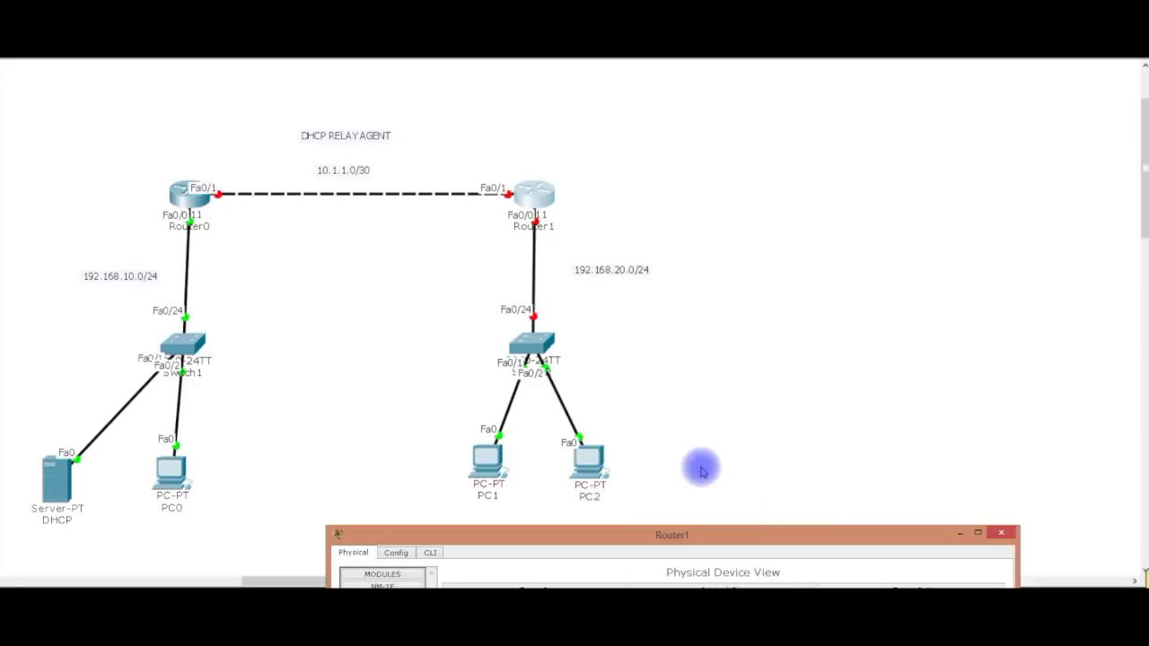
{"action": "left_click_drag", "start_coordinate": [629, 533], "coordinate": [678, 78]}
{"action": "left_click", "coordinate": [482, 91]}
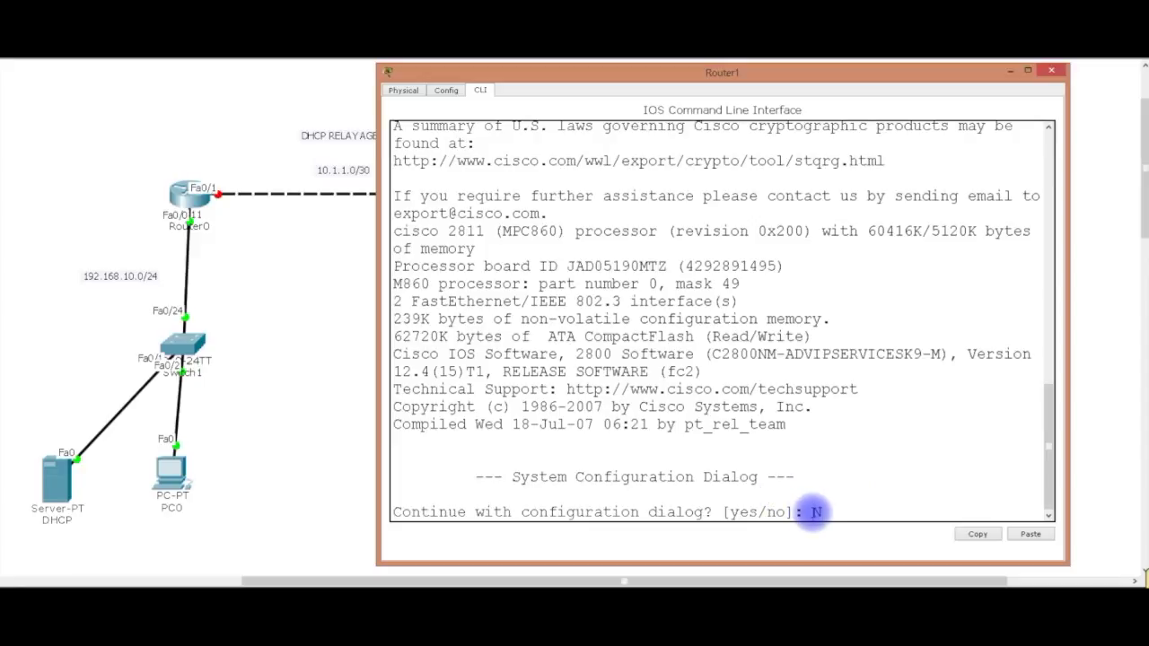
Step: Skip the initial setup dialog, enter global configuration and rename the router R2
{"action": "type", "text": "N"}
{"action": "key", "text": "Return"}
{"action": "key", "text": "Return"}
{"action": "key", "text": "Return"}
{"action": "key", "text": "Return"}
{"action": "key", "text": "Return"}
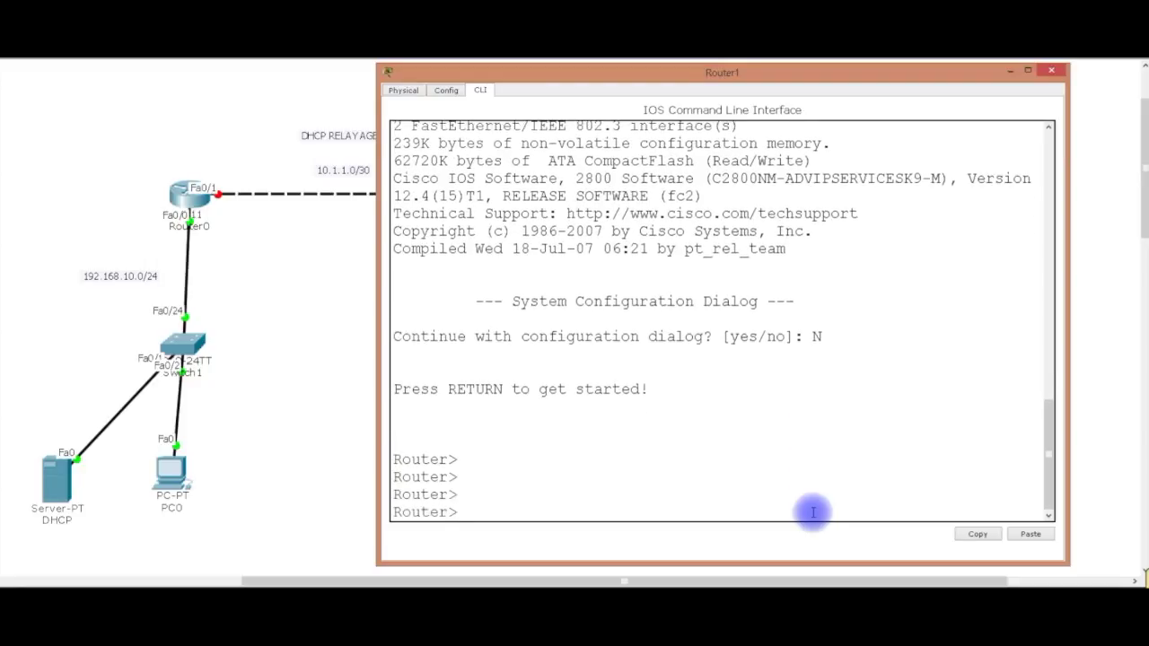
{"action": "type", "text": "NE"}
{"action": "key", "text": "Return"}
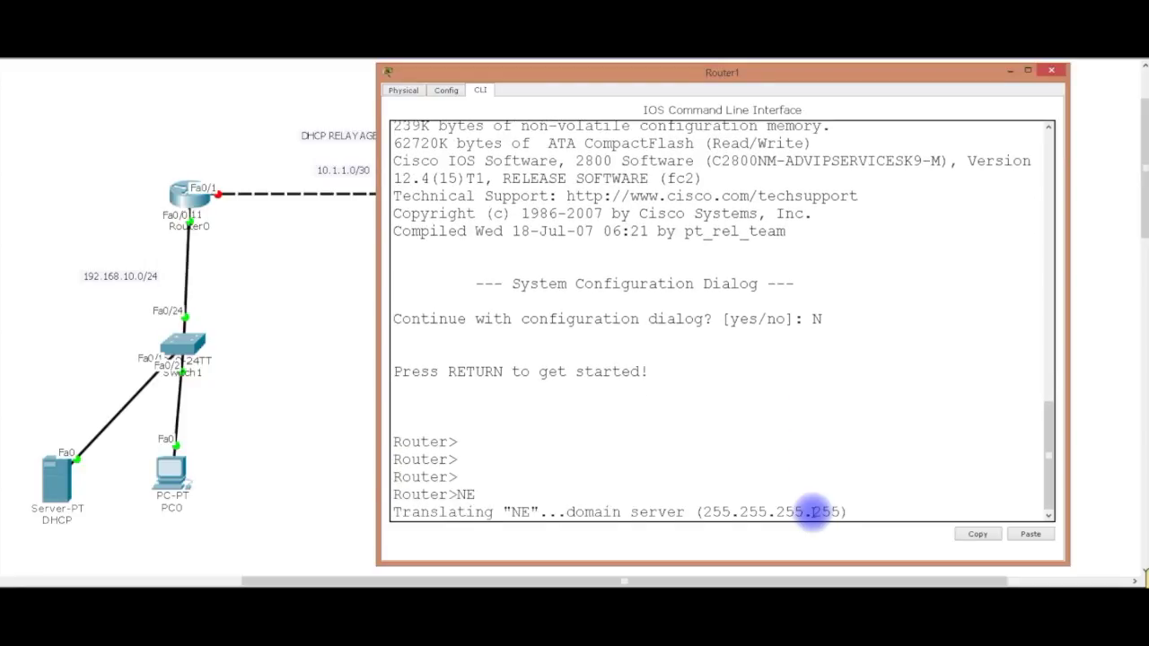
{"action": "key", "text": "ctrl+shift+6"}
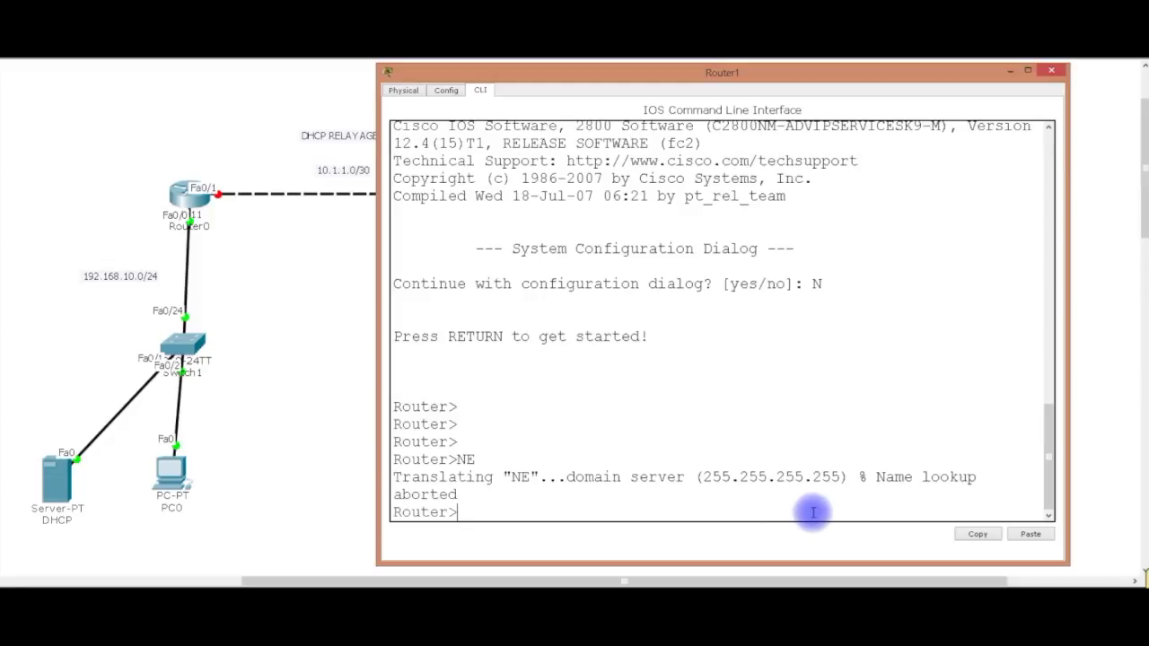
{"action": "type", "text": "EN"}
{"action": "key", "text": "Return"}
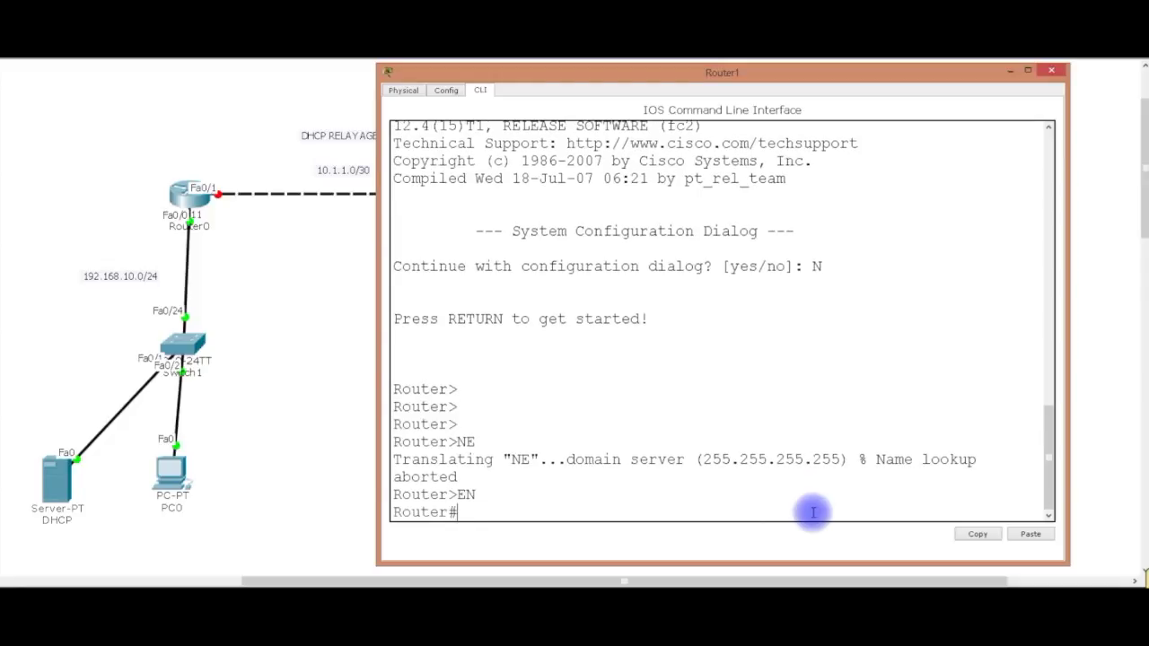
{"action": "type", "text": "CONFIG T"}
{"action": "key", "text": "Return"}
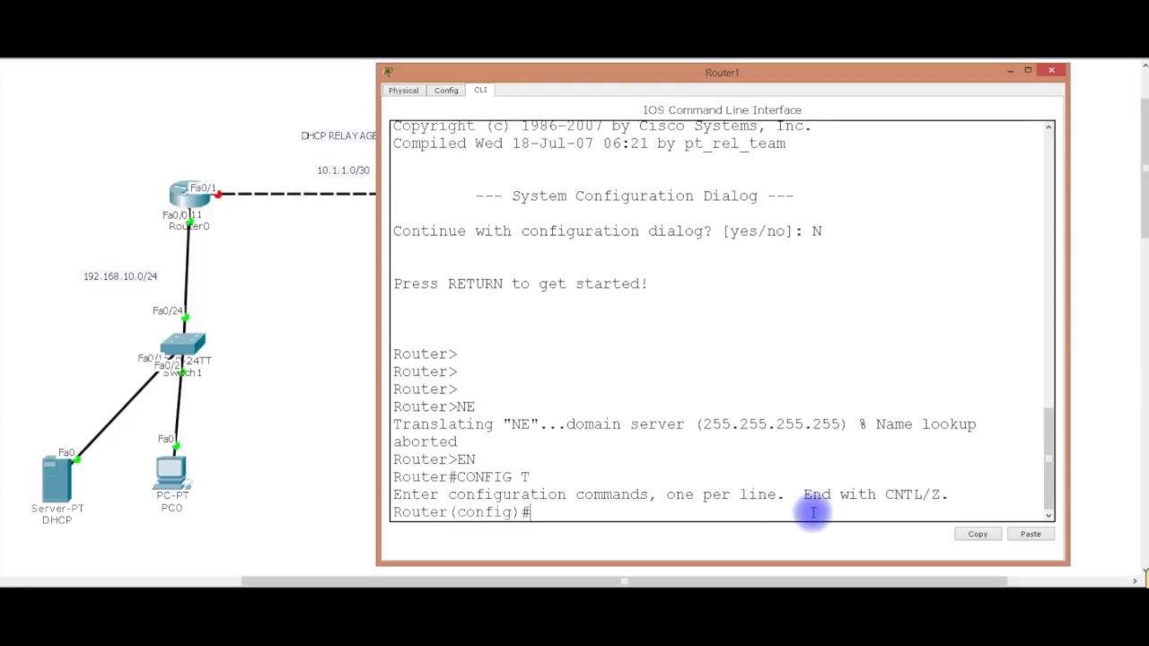
{"action": "type", "text": "HOSTNAM"}
{"action": "key", "text": "Tab"}
{"action": "type", "text": "R2"}
{"action": "key", "text": "Return"}
{"action": "key", "text": "Return"}
{"action": "key", "text": "Return"}
{"action": "key", "text": "Return"}
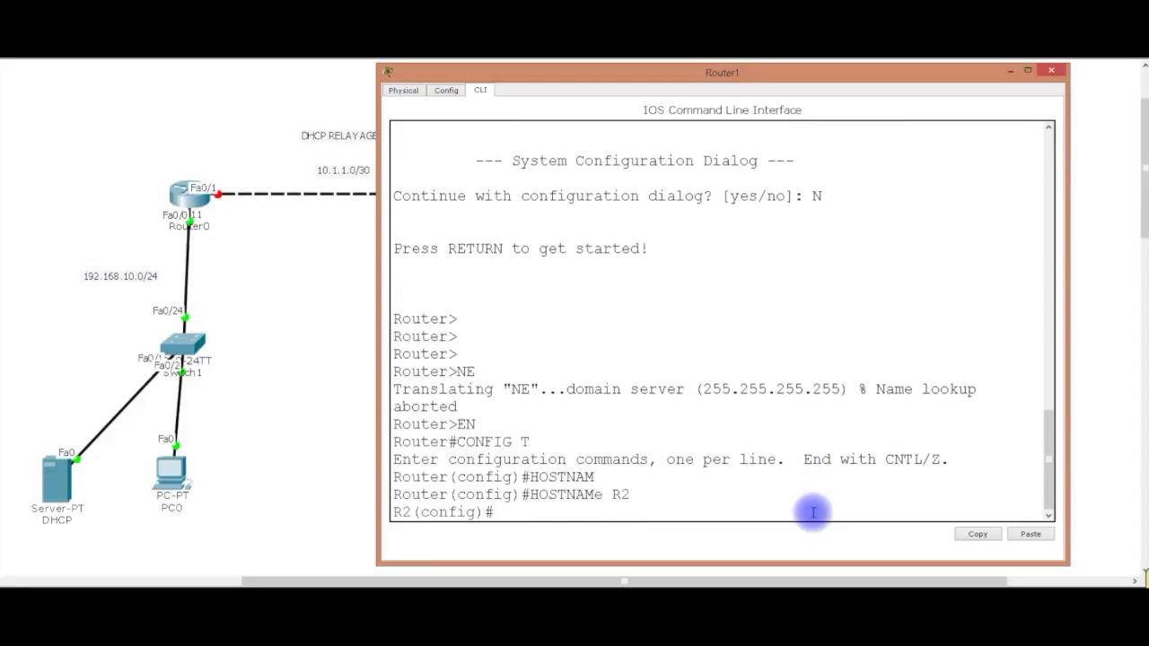
Step: Assign 10.1.1.2 255.255.255.252 to interface F0/1
{"action": "type", "text": "INT"}
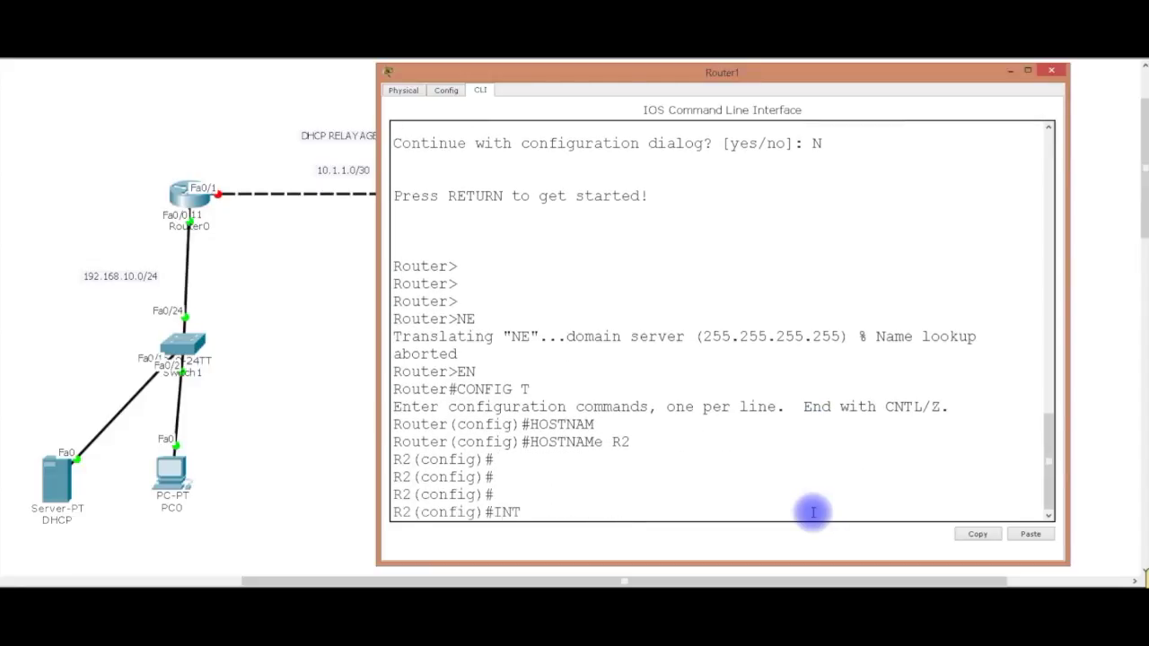
{"action": "type", "text": " F0/1"}
{"action": "key", "text": "Return"}
{"action": "type", "text": "IP ADDRESS "}
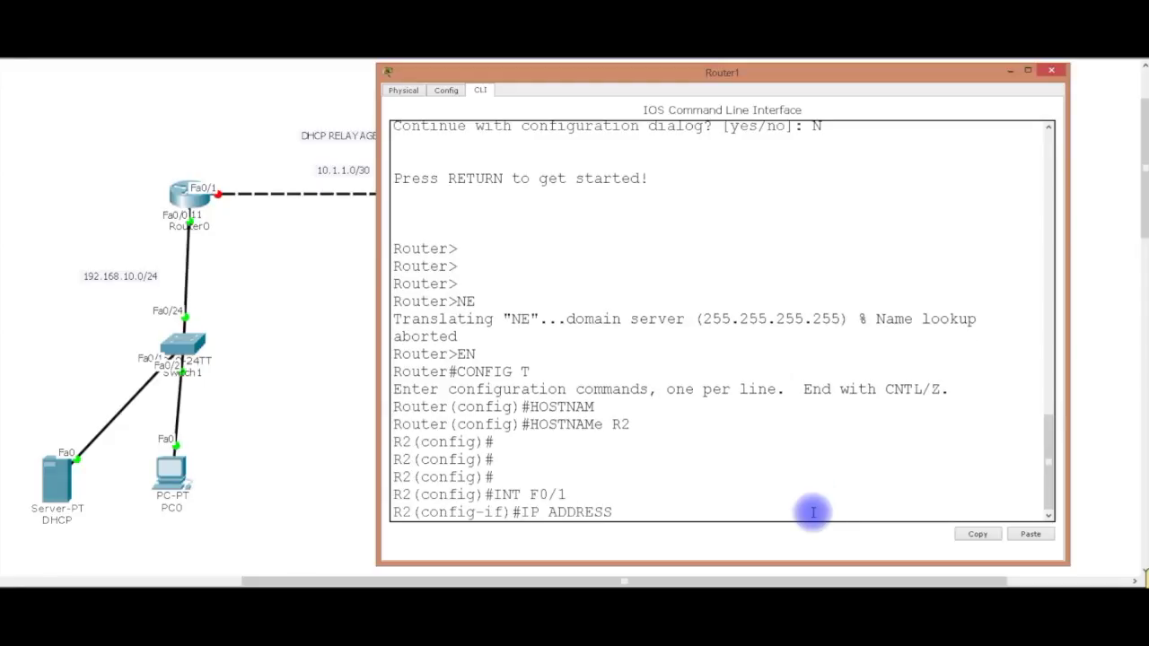
{"action": "type", "text": "10.1.1.2 255.255.255.252"}
{"action": "key", "text": "Return"}
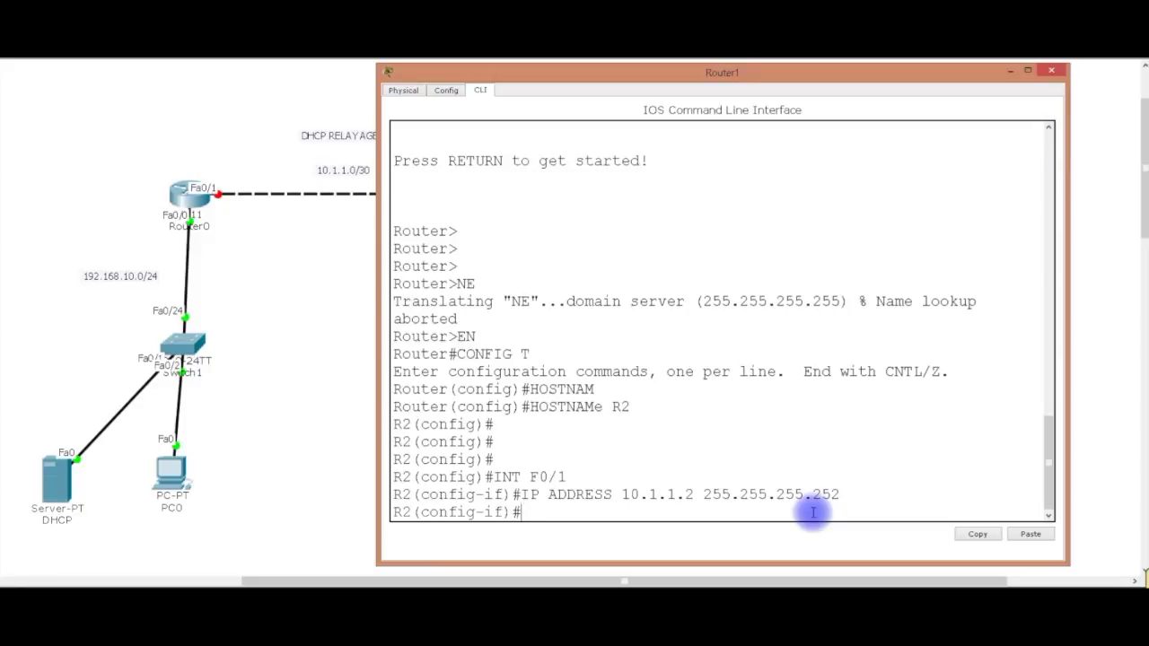
Step: Enable F0/1 and assign 192.168.20.254 255.255.255.0 to F0/0
{"action": "type", "text": "NO SHUT"}
{"action": "key", "text": "Return"}
{"action": "key", "text": "Return"}
{"action": "key", "text": "Return"}
{"action": "key", "text": "Return"}
{"action": "key", "text": "Return"}
{"action": "key", "text": "Return"}
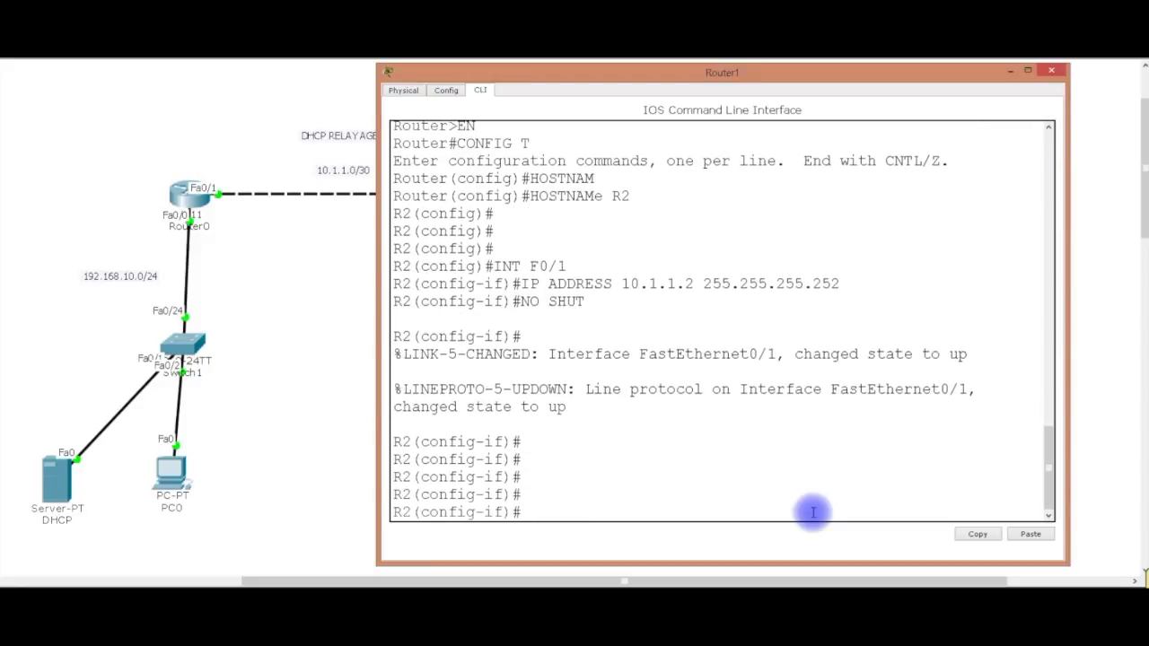
{"action": "type", "text": "INT F0/0"}
{"action": "key", "text": "Return"}
{"action": "type", "text": "IP"}
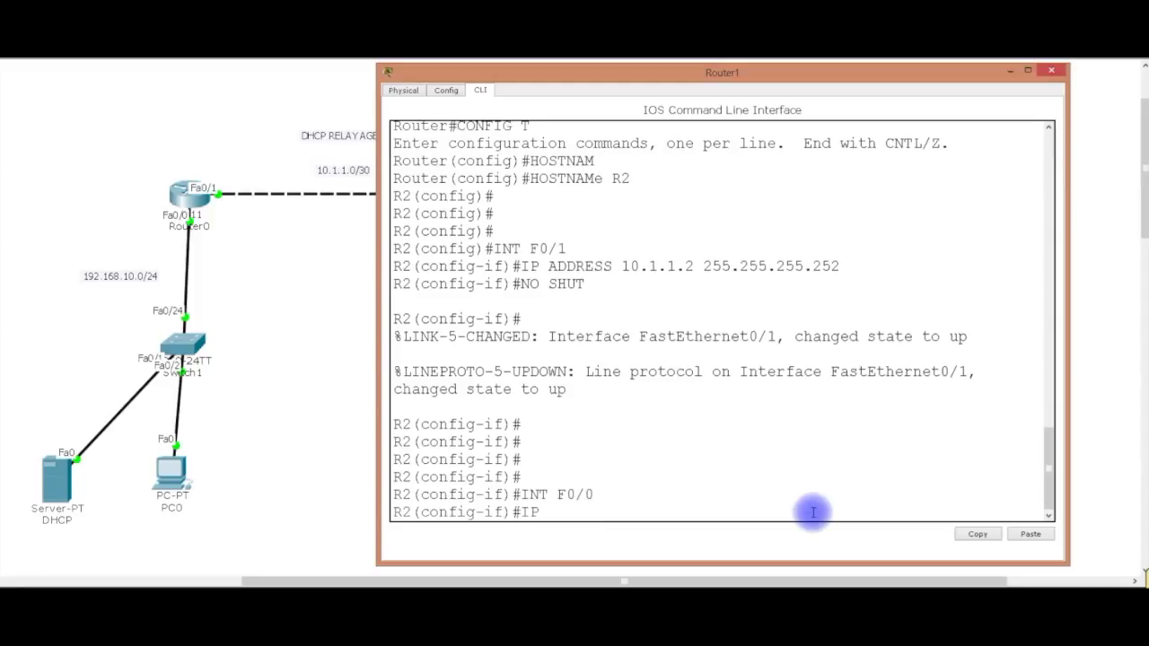
{"action": "type", "text": " ADDRESS 192.168."}
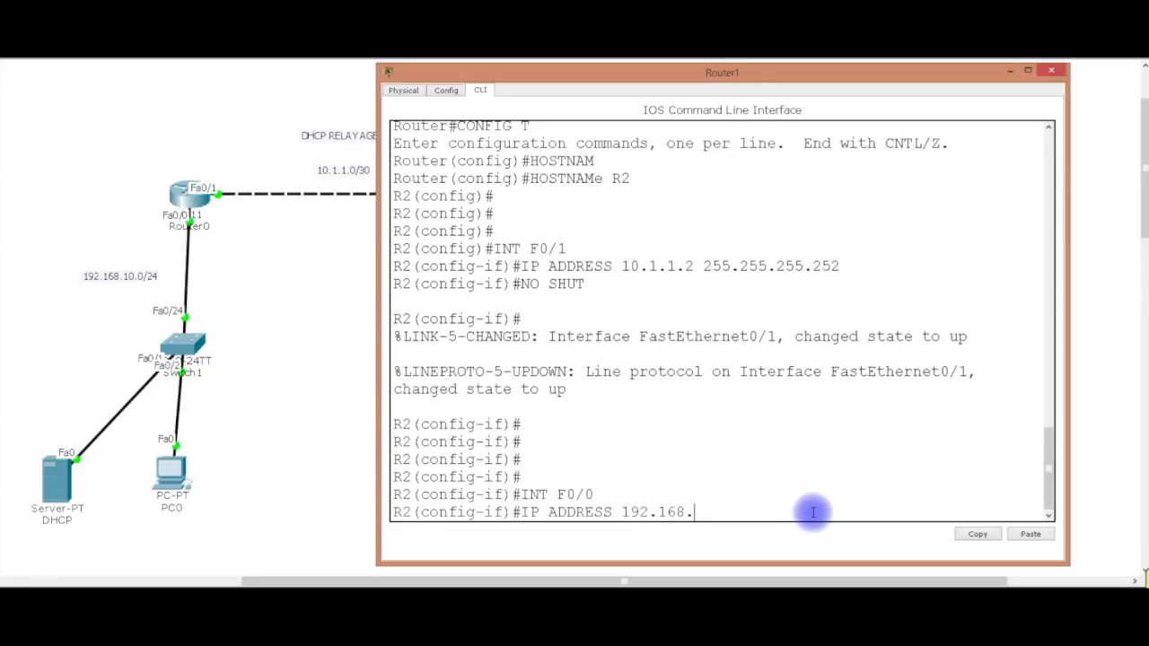
{"action": "type", "text": "20.254 255.255.255"}
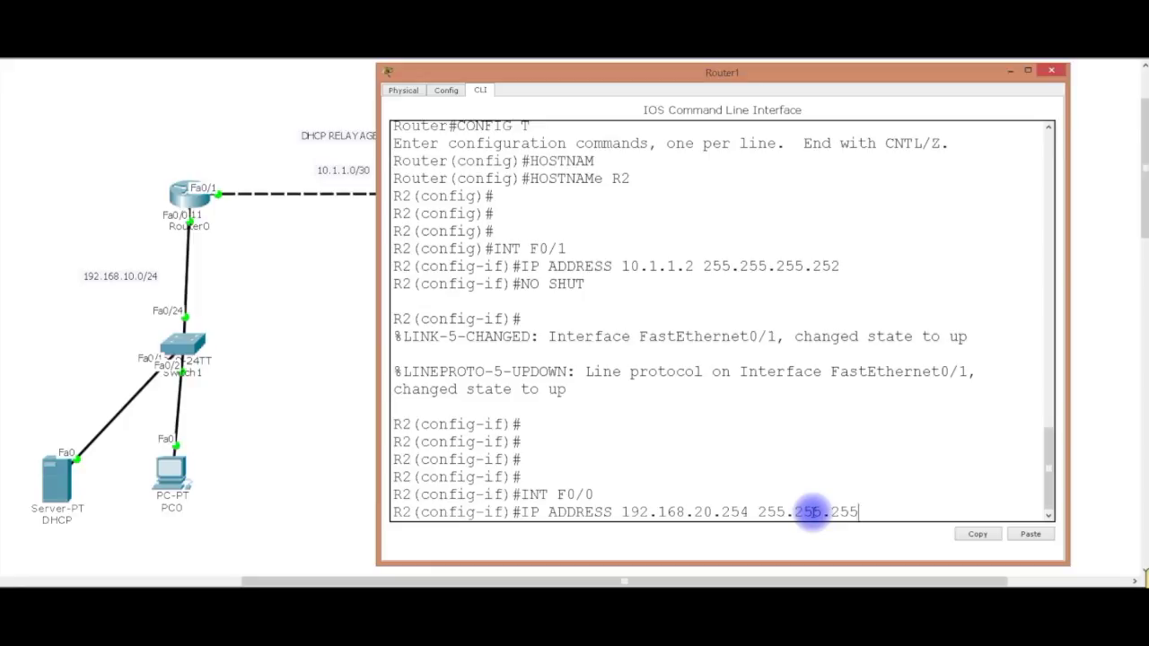
{"action": "type", "text": ".0"}
{"action": "key", "text": "Return"}
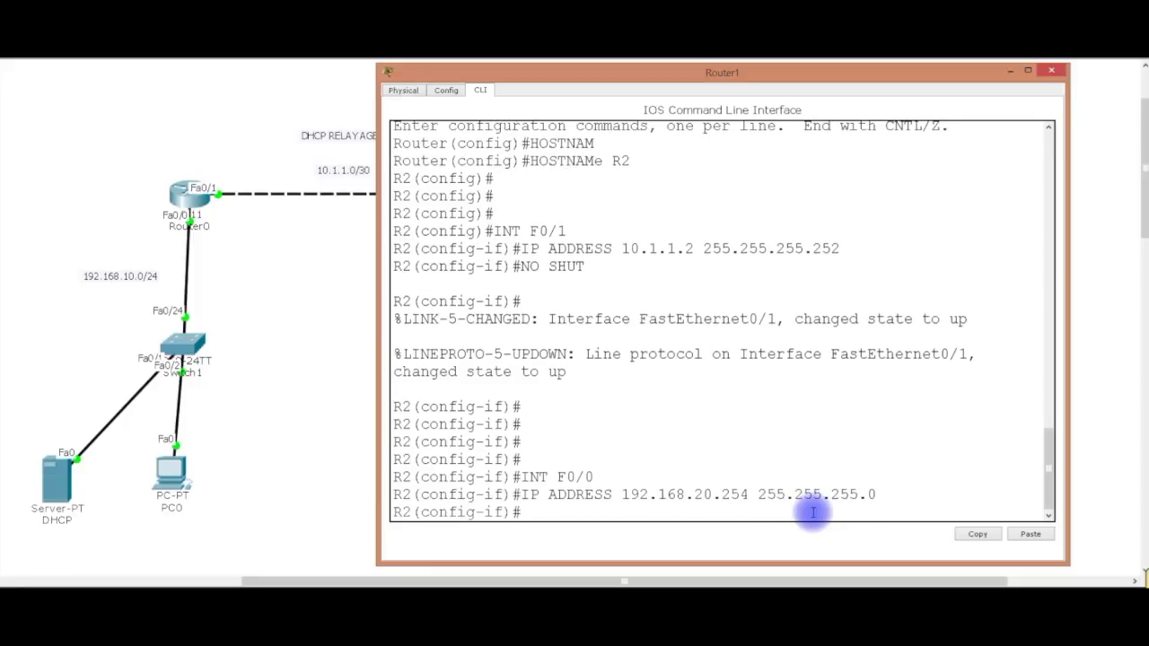
Step: Enable F0/0, save the configuration with do wr, and close R2's window
{"action": "type", "text": "NO AHUT"}
{"action": "key", "text": "Return"}
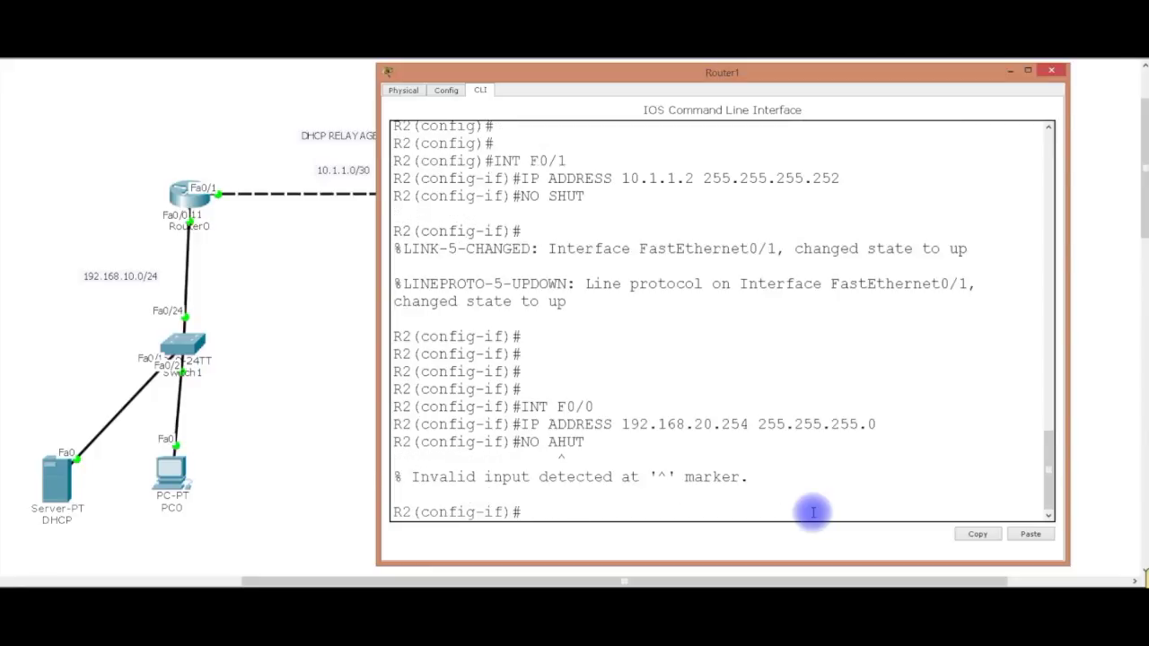
{"action": "type", "text": "NO SHUT"}
{"action": "key", "text": "Return"}
{"action": "key", "text": "Return"}
{"action": "key", "text": "Return"}
{"action": "key", "text": "Return"}
{"action": "key", "text": "Return"}
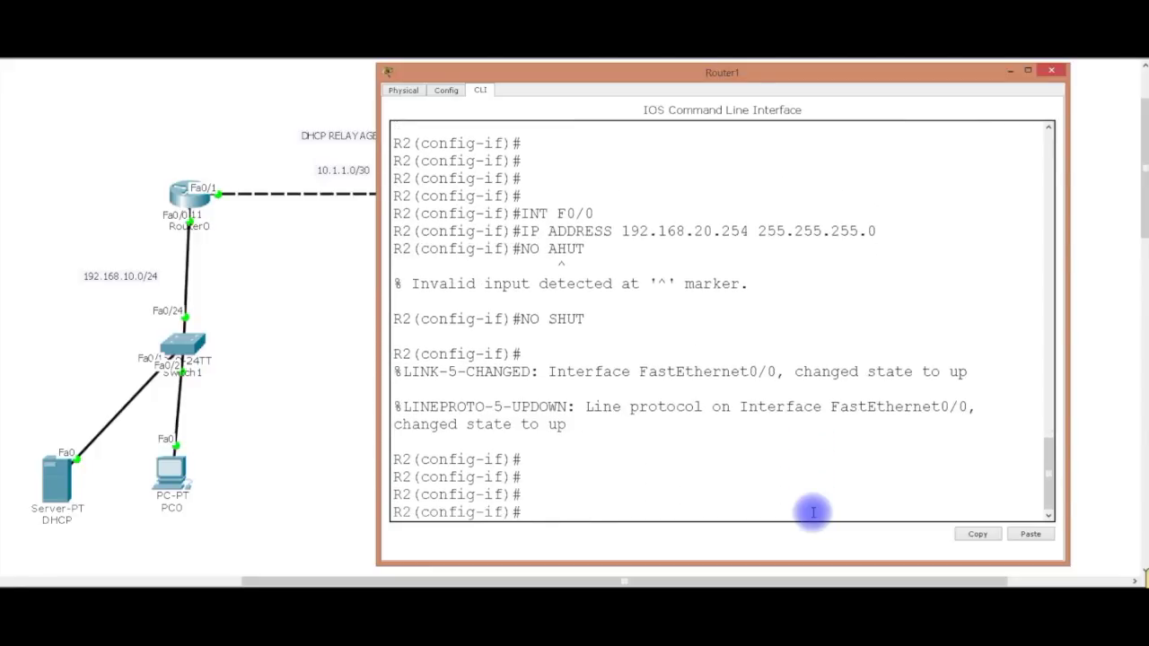
{"action": "type", "text": "DO WR"}
{"action": "key", "text": "Return"}
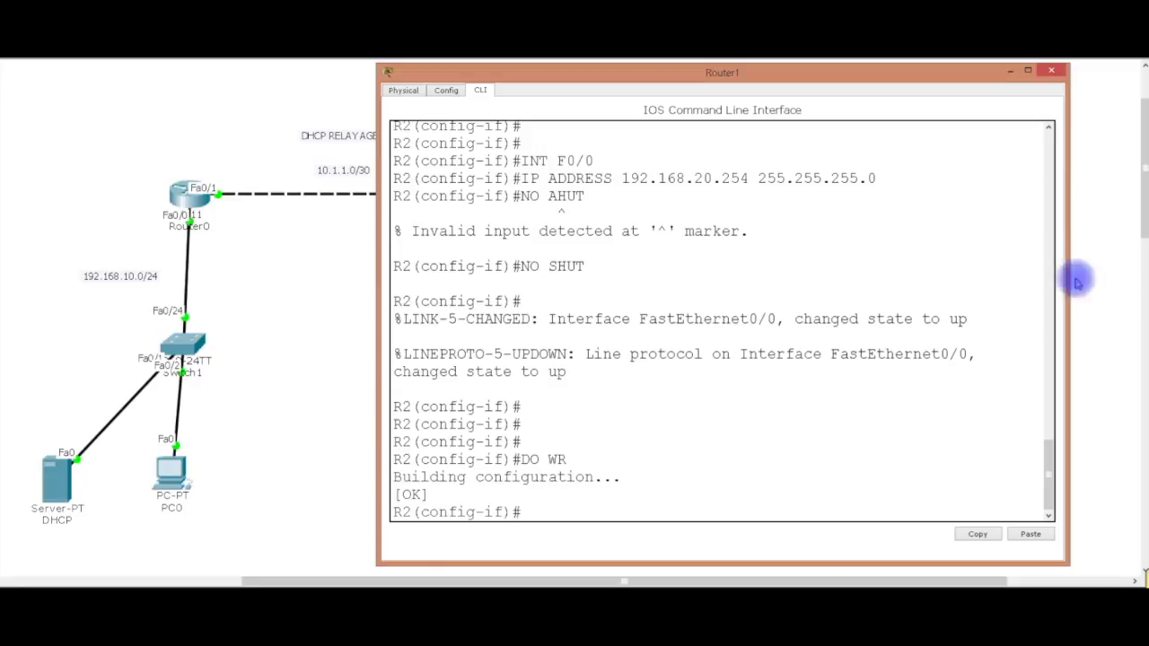
{"action": "left_click", "coordinate": [1010, 71]}
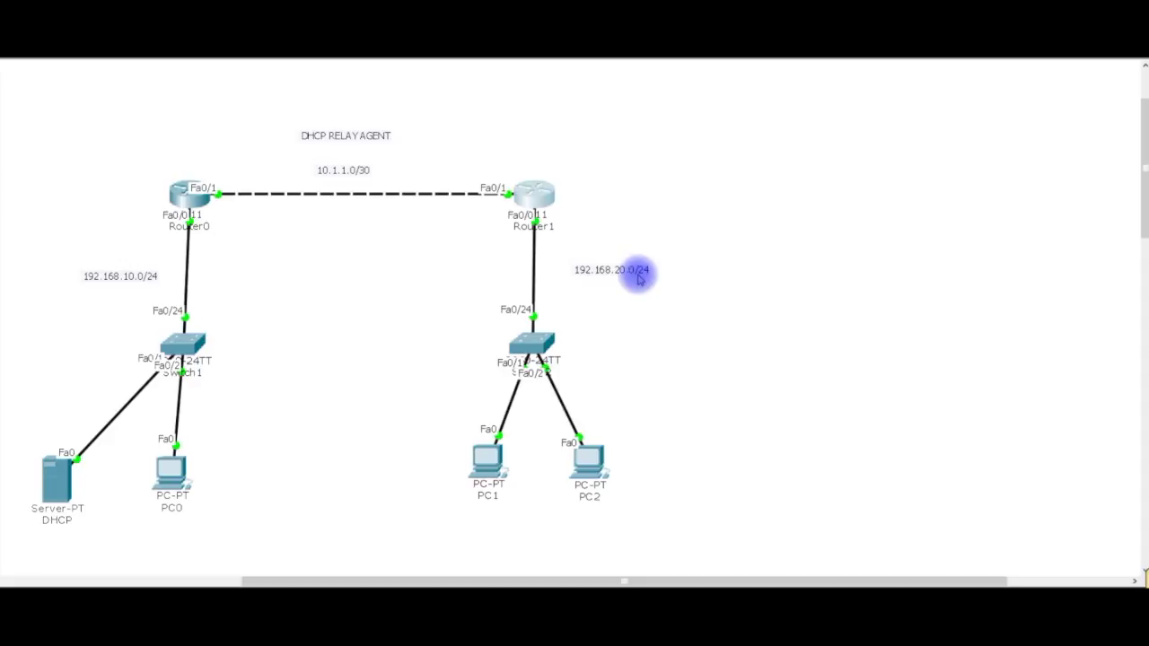
Step: On Router0, leave interface mode and start RIP routing with version 2
{"action": "left_click", "coordinate": [200, 205]}
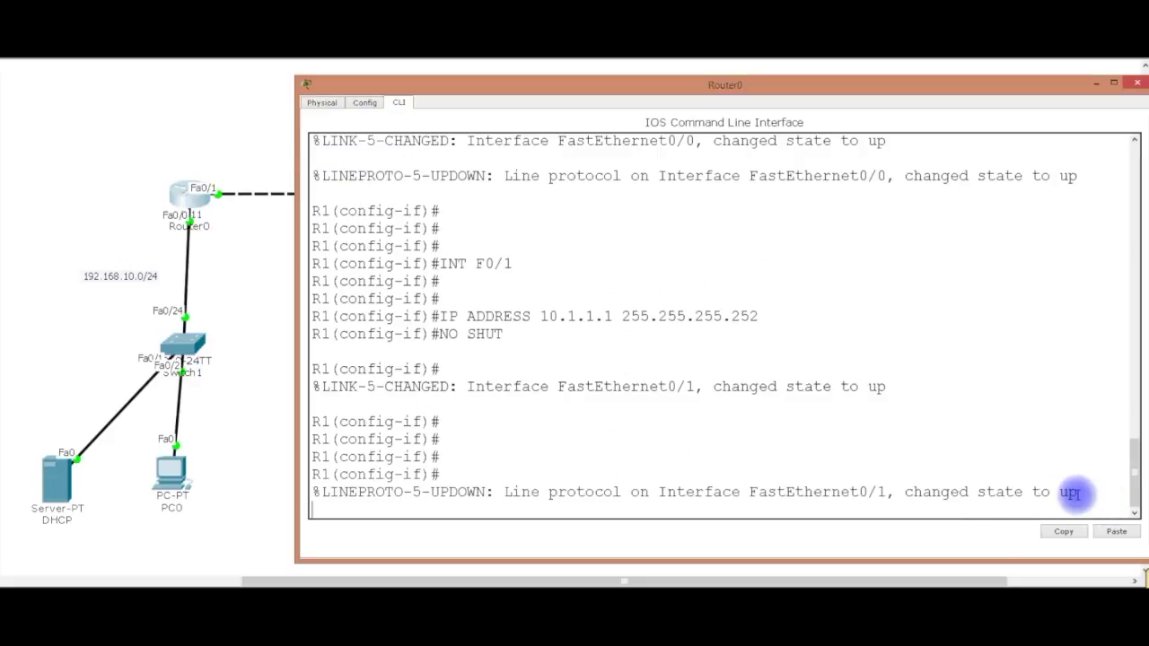
{"action": "key", "text": "Return"}
{"action": "key", "text": "Return"}
{"action": "key", "text": "Return"}
{"action": "key", "text": "Return"}
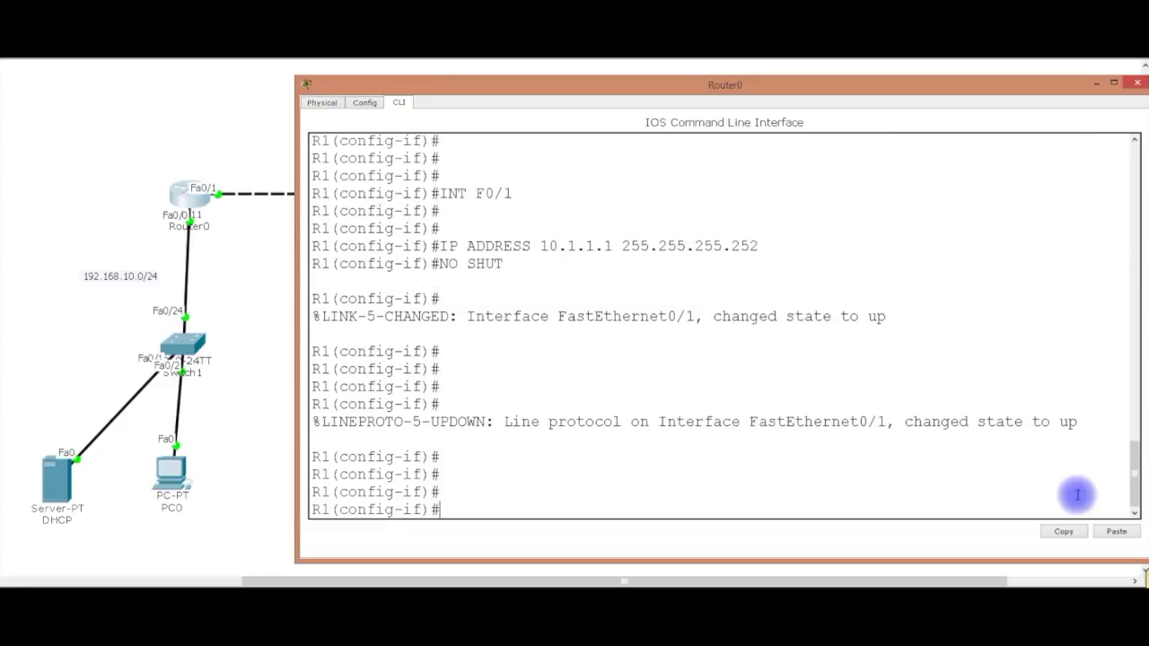
{"action": "type", "text": "EXIT"}
{"action": "key", "text": "Return"}
{"action": "key", "text": "Return"}
{"action": "key", "text": "Return"}
{"action": "key", "text": "Return"}
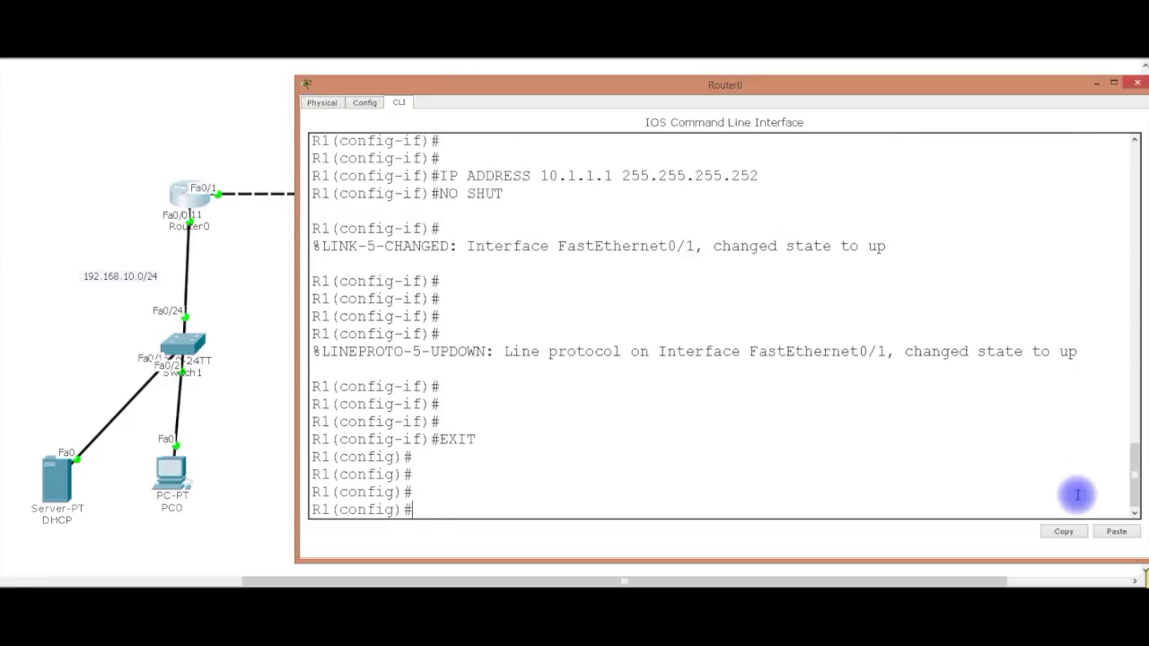
{"action": "type", "text": "ROUTER RIP"}
{"action": "key", "text": "Return"}
{"action": "type", "text": "VER 2"}
Step: Advertise networks 10.0.0.0 and 192.168.10.0 in RIP and disable auto-summary
{"action": "key", "text": "Return"}
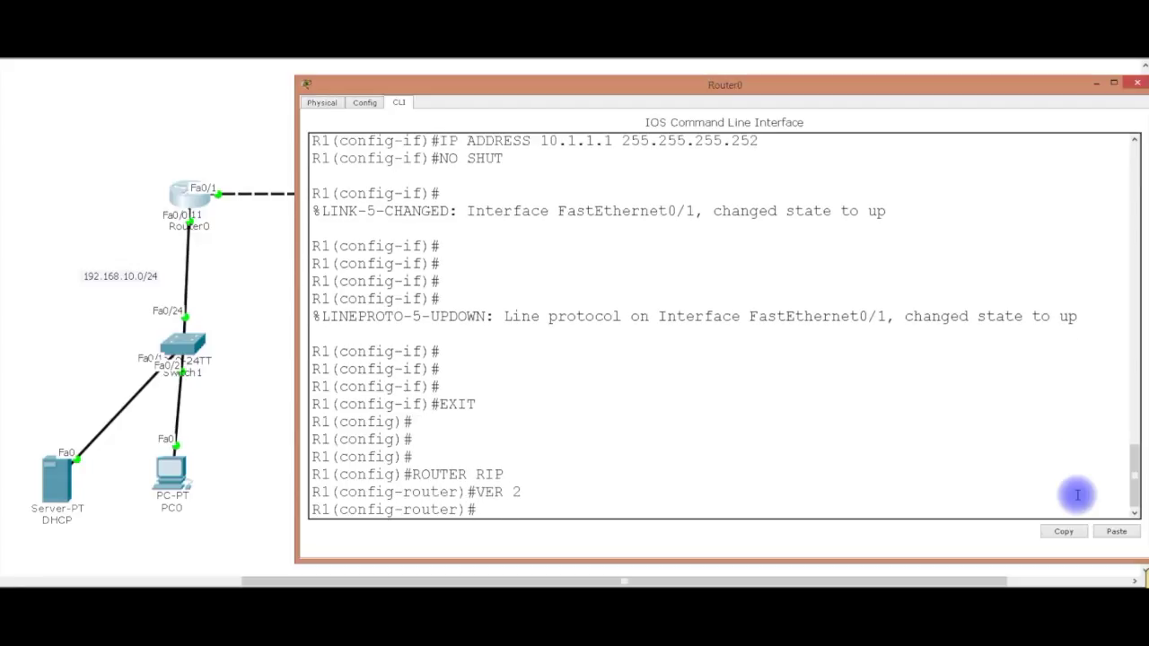
{"action": "type", "text": "NET 10.0.000"}
{"action": "key", "text": "BackSpace"}
{"action": "type", "text": ".0"}
{"action": "key", "text": "Return"}
{"action": "type", "text": "N"}
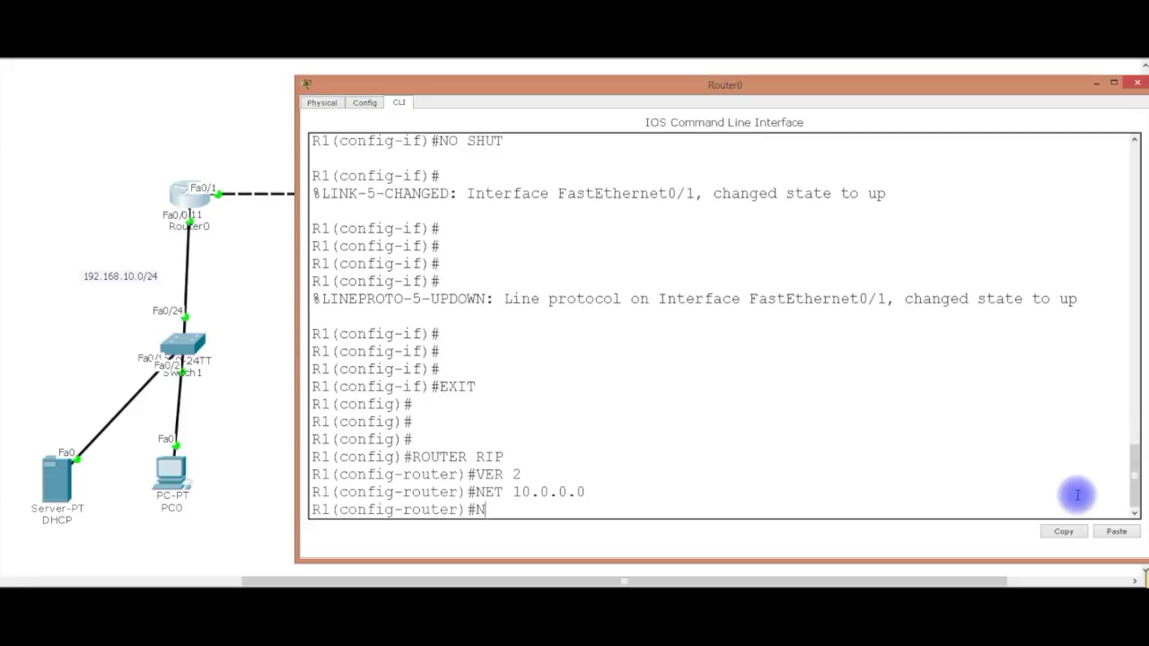
{"action": "type", "text": "ET 192.168.10.0"}
{"action": "key", "text": "Return"}
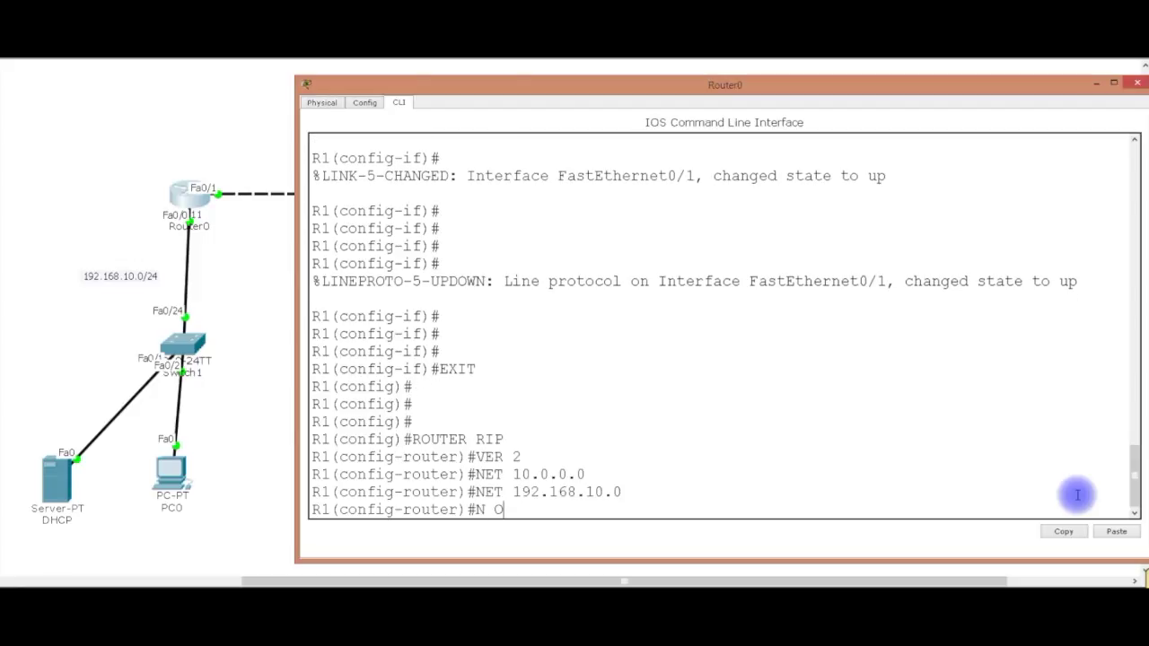
{"action": "type", "text": "NO AUTO"}
{"action": "key", "text": "Tab"}
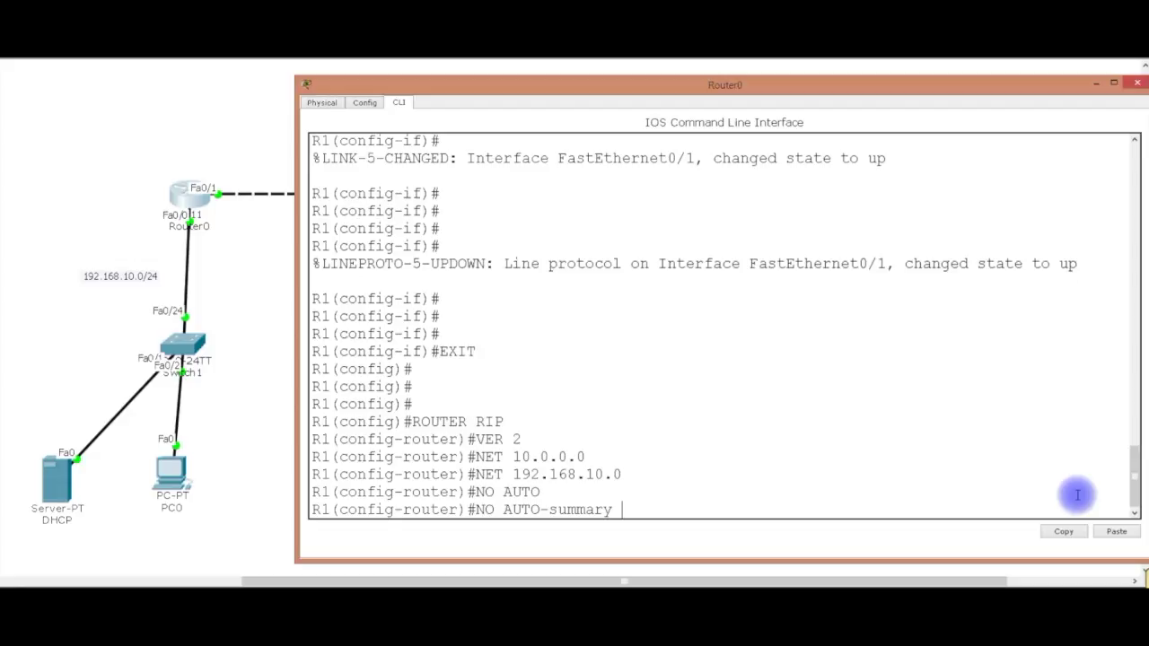
{"action": "key", "text": "Return"}
{"action": "key", "text": "Return"}
{"action": "key", "text": "Return"}
{"action": "key", "text": "Return"}
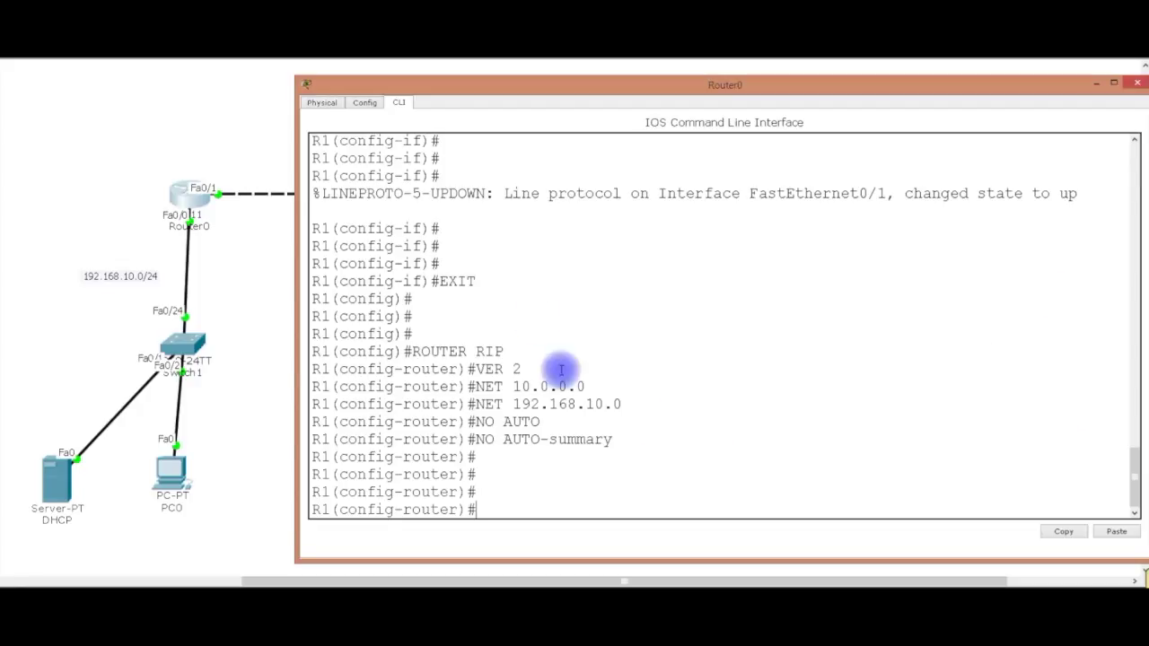
Step: Highlight the 10.0.0.0 network and no auto-summary lines to explain them against the topology
{"action": "left_click_drag", "start_coordinate": [600, 378], "coordinate": [514, 388]}
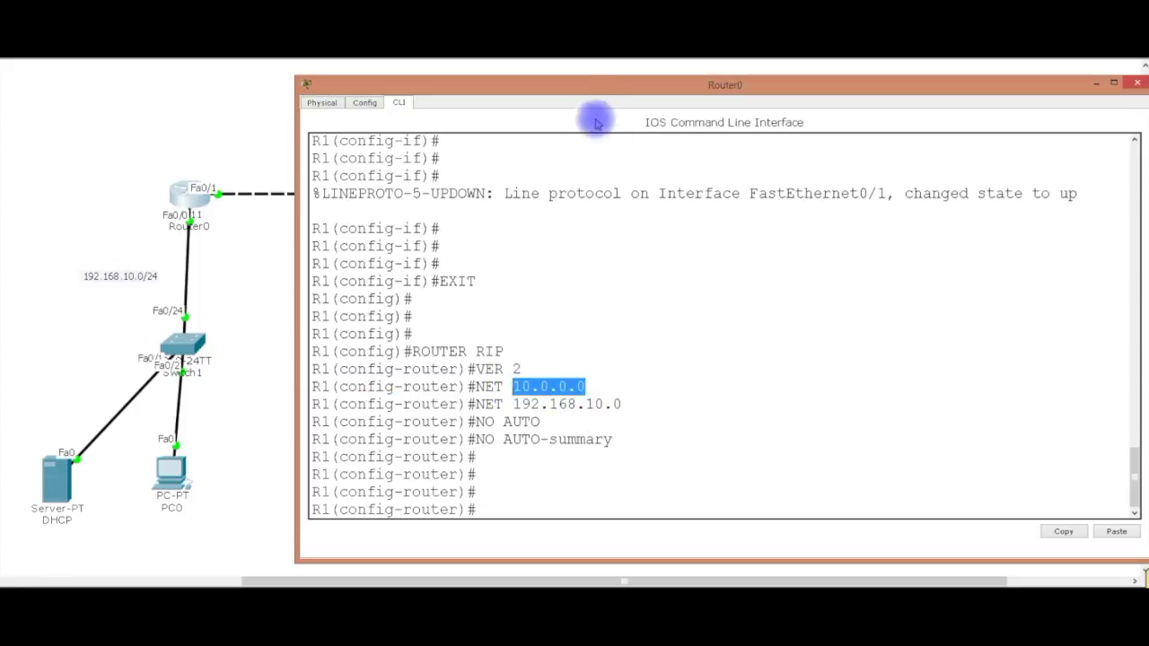
{"action": "left_click_drag", "start_coordinate": [560, 89], "coordinate": [663, 72]}
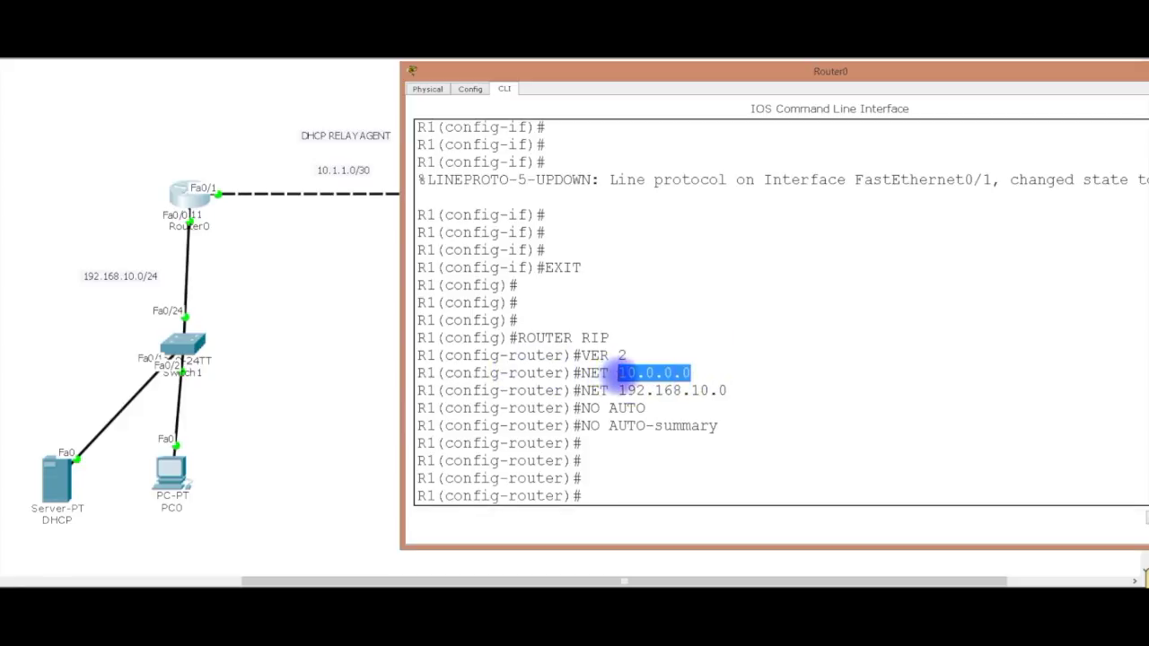
{"action": "left_click", "coordinate": [724, 425]}
{"action": "left_click_drag", "start_coordinate": [724, 425], "coordinate": [582, 426]}
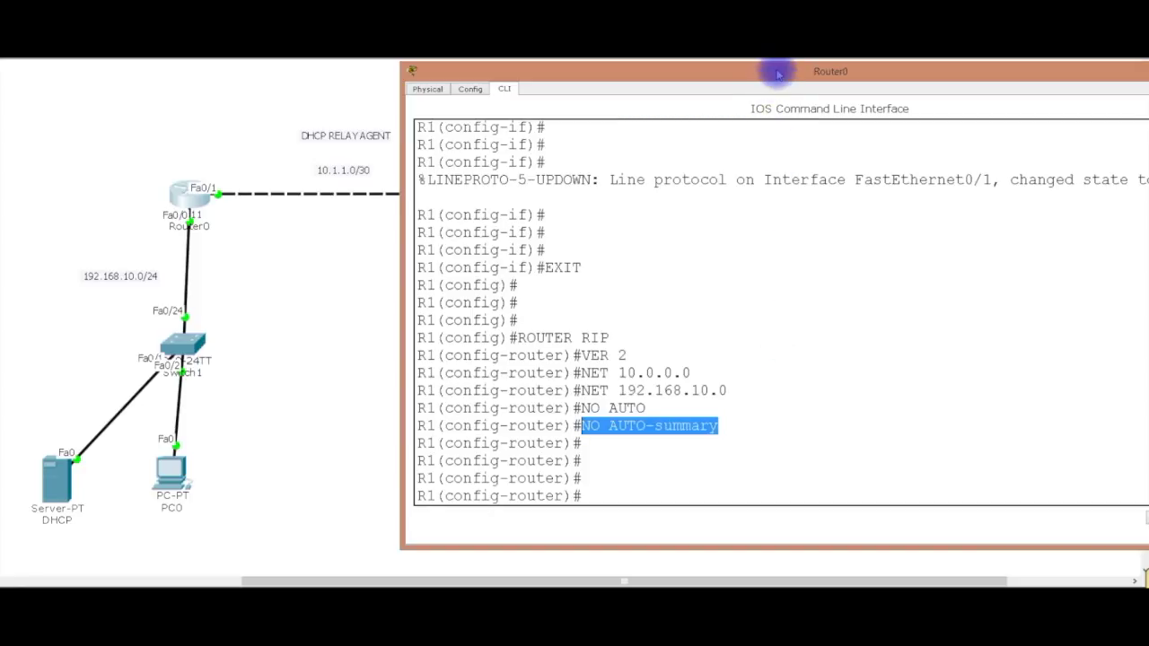
{"action": "left_click_drag", "start_coordinate": [775, 72], "coordinate": [575, 93]}
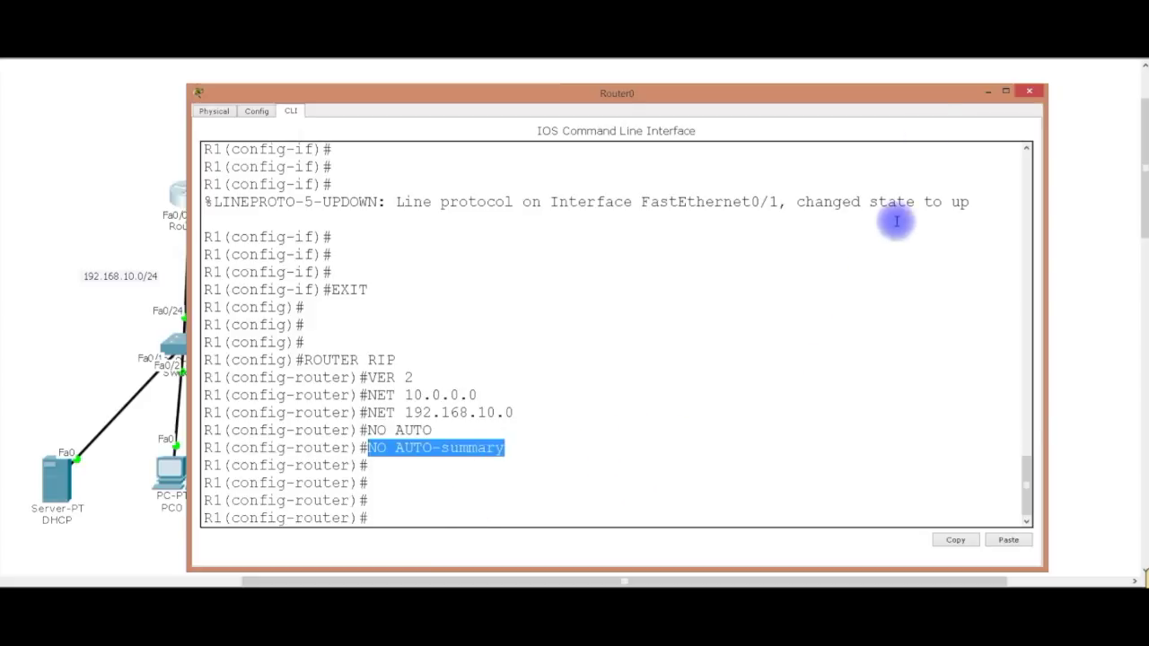
Step: In Router1's CLI, enter RIP routing configuration and set RIP version 2
{"action": "left_click", "coordinate": [989, 92]}
{"action": "left_click", "coordinate": [539, 193]}
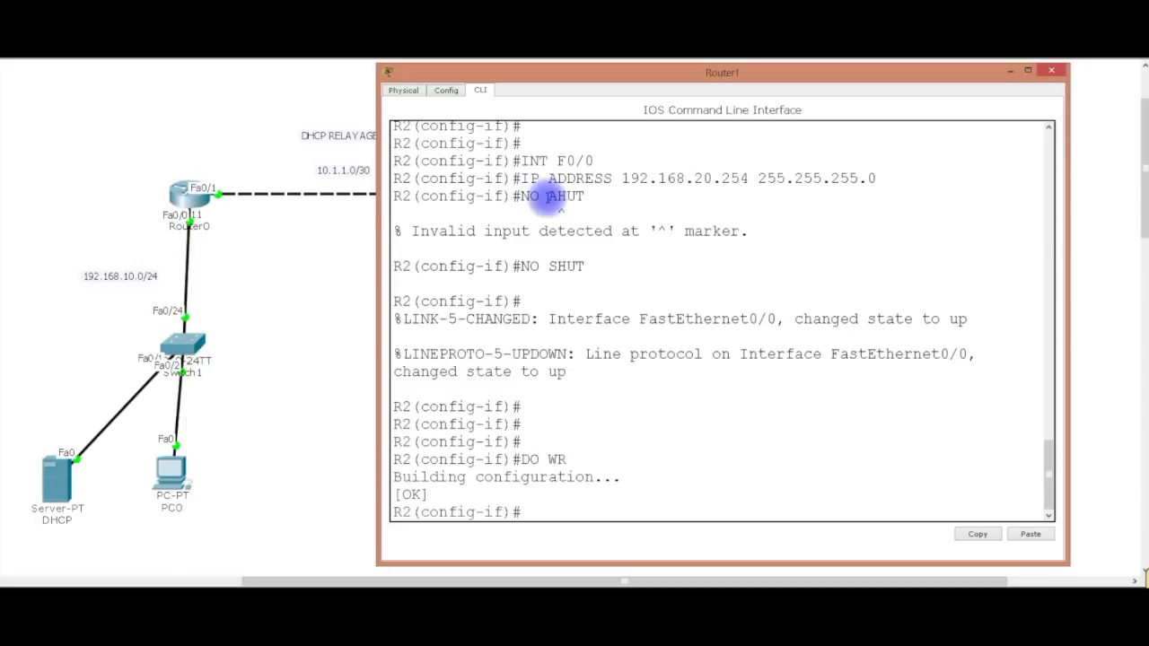
{"action": "left_click_drag", "start_coordinate": [638, 75], "coordinate": [529, 82]}
{"action": "left_click", "coordinate": [536, 504]}
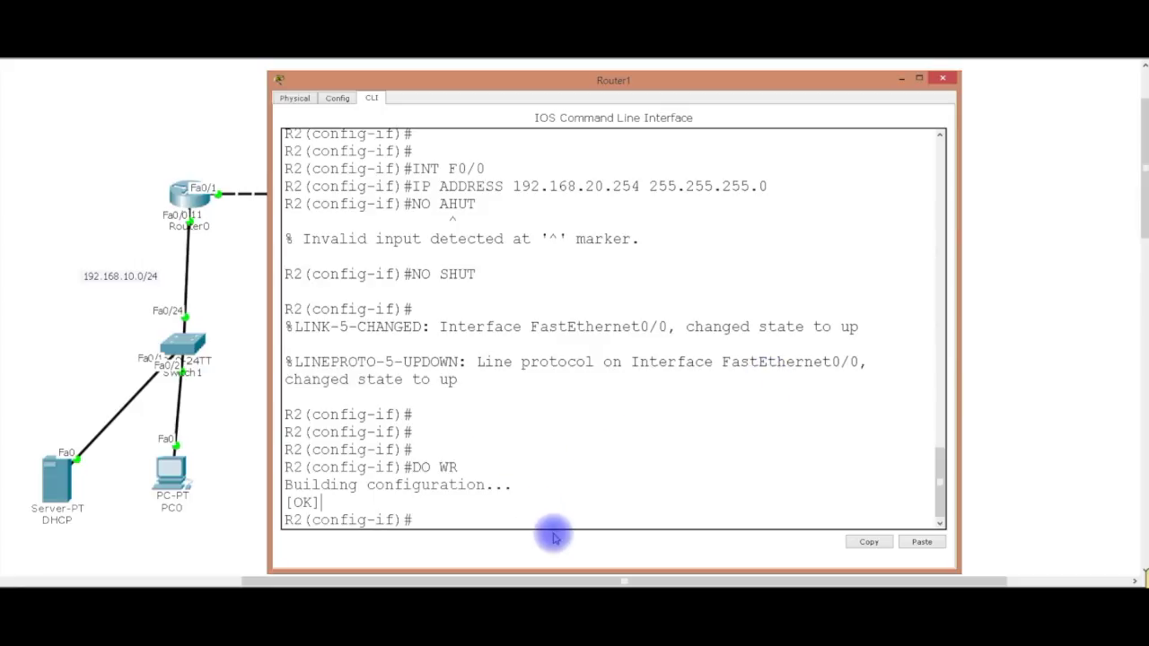
{"action": "type", "text": "EXI"}
{"action": "key", "text": "Return"}
{"action": "type", "text": "ROUTER RIP"}
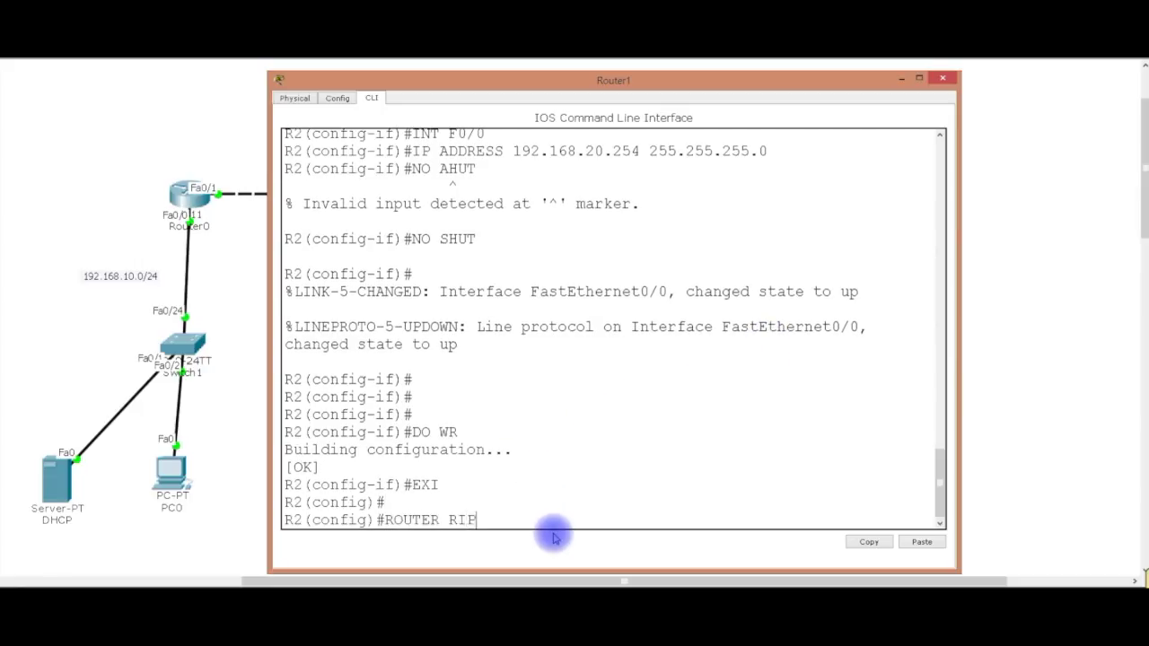
{"action": "key", "text": "Return"}
{"action": "type", "text": "VER"}
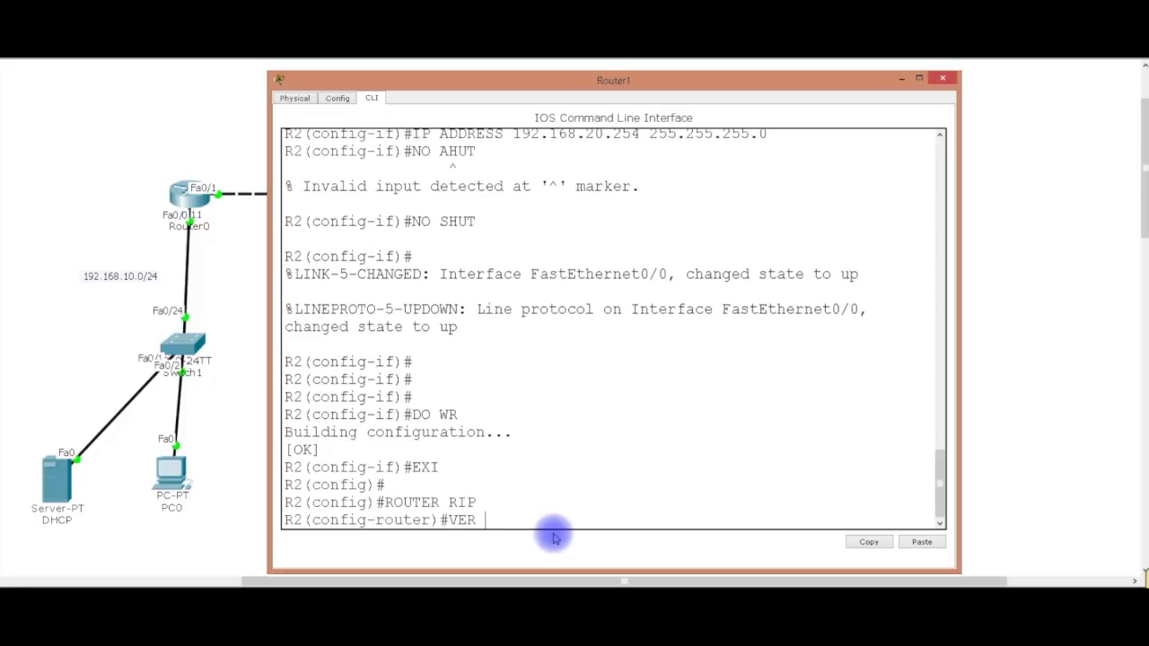
{"action": "type", "text": " 2"}
{"action": "key", "text": "Return"}
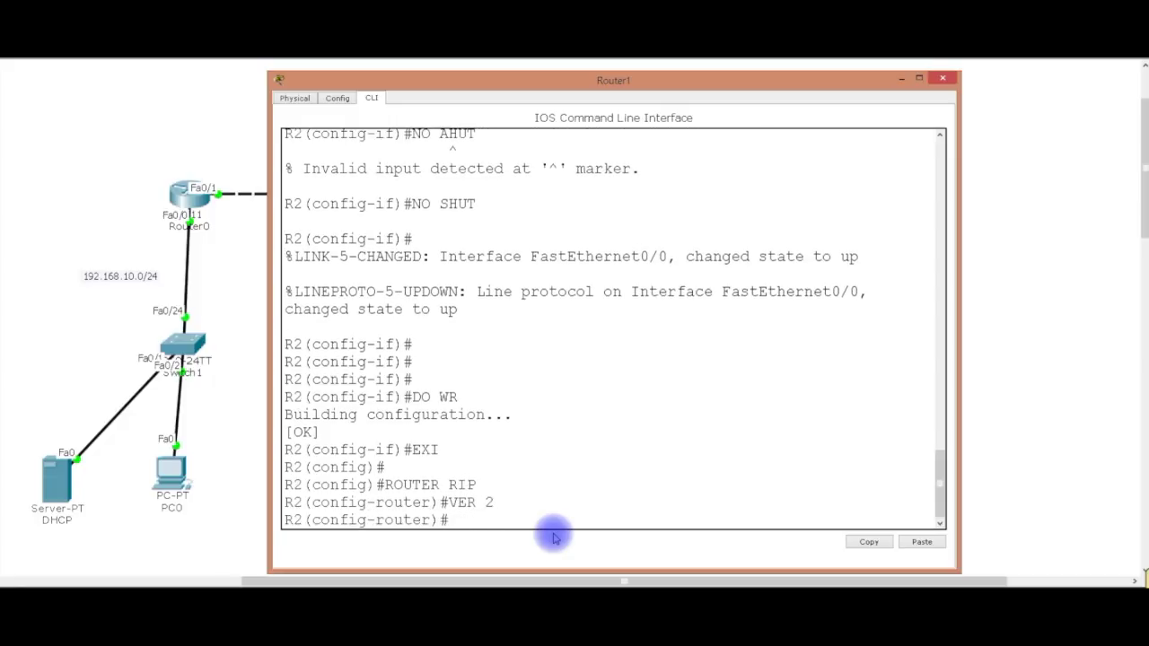
Step: Advertise networks 10.0.0.0 and 192.168.20.0 in RIP and disable auto-summary
{"action": "type", "text": "NET 10.0.0.0"}
{"action": "key", "text": "Return"}
{"action": "type", "text": "NET "}
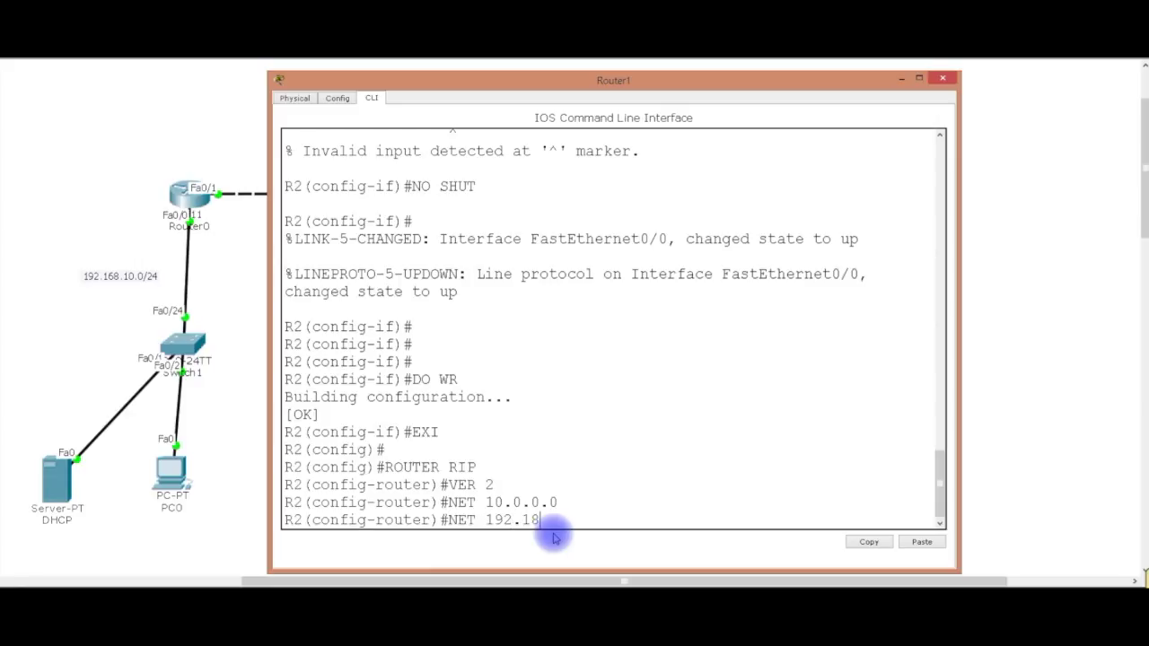
{"action": "type", "text": "192.168.20.0"}
{"action": "key", "text": "Return"}
{"action": "type", "text": "N OA"}
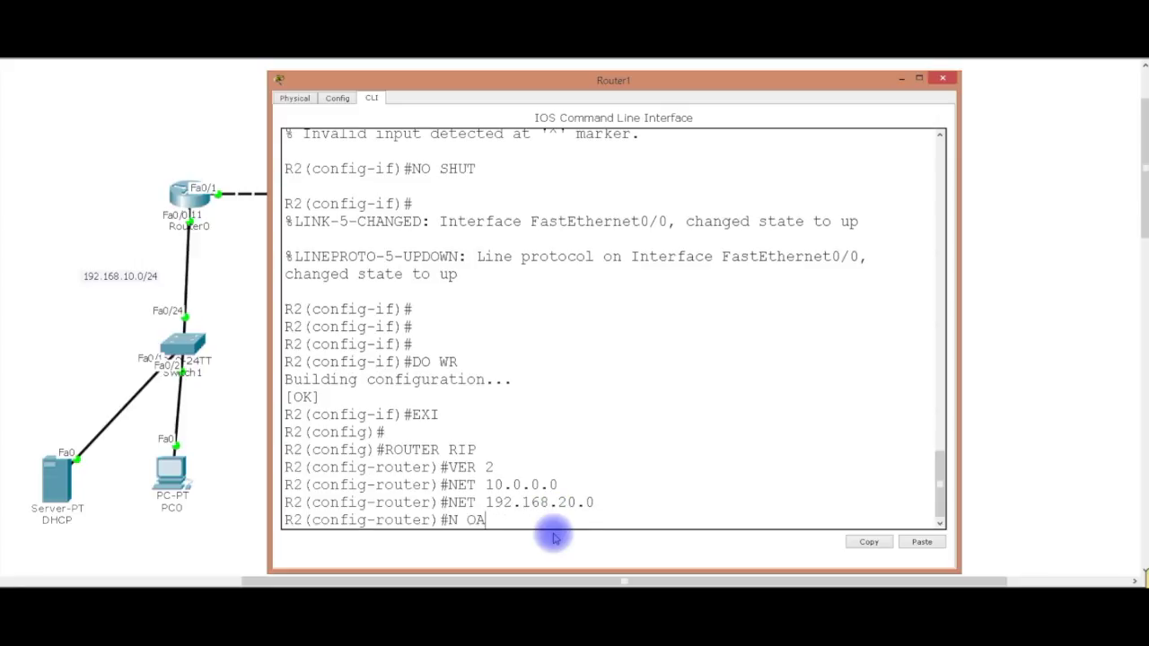
{"action": "key", "text": "BackSpace"}
{"action": "key", "text": "BackSpace"}
{"action": "key", "text": "BackSpace"}
{"action": "type", "text": "O AUT"}
{"action": "key", "text": "Tab"}
{"action": "key", "text": "Return"}
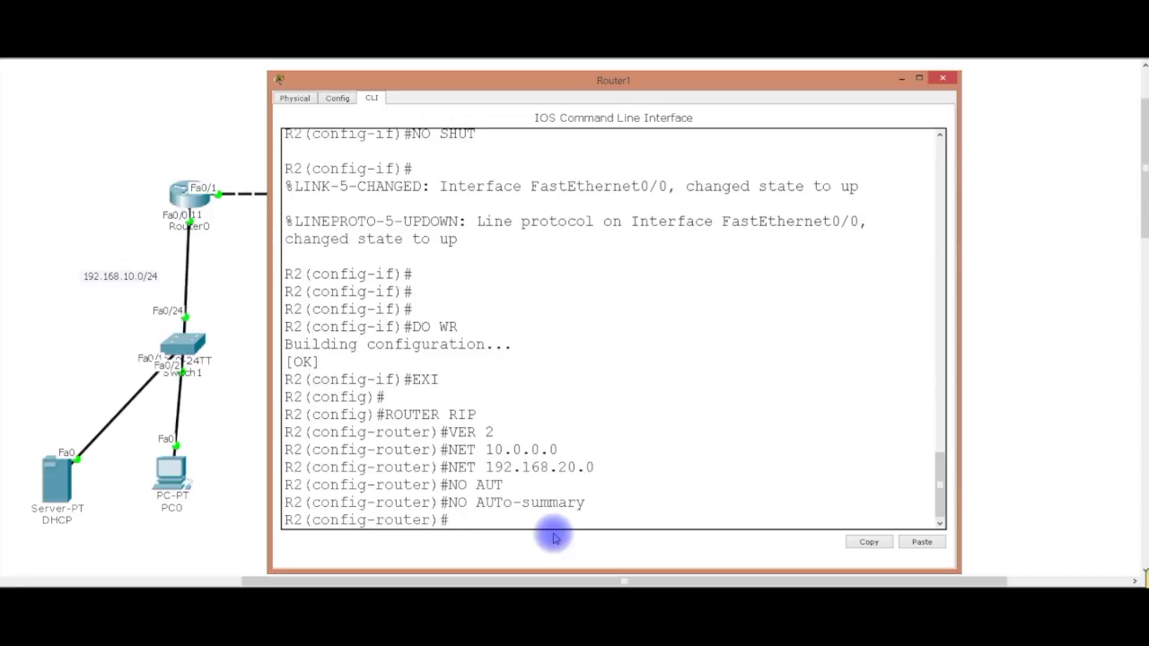
Step: Save Router1's configuration with do wr and display its routing table
{"action": "type", "text": "DOW RE"}
{"action": "key", "text": "Return"}
{"action": "type", "text": "DO WR"}
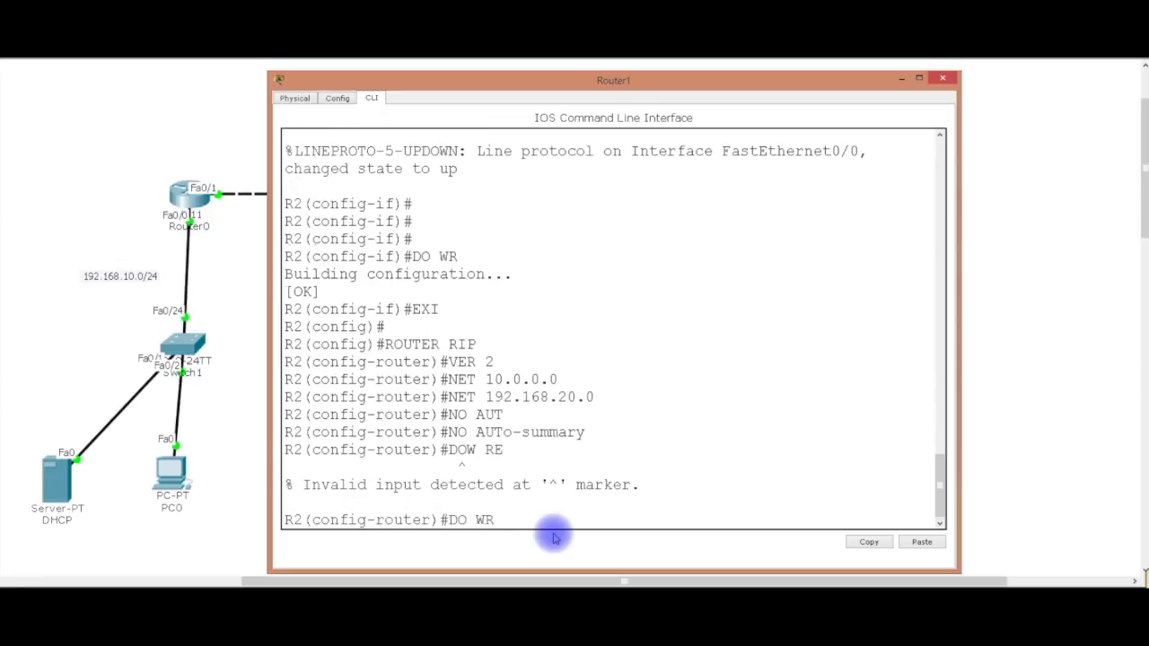
{"action": "key", "text": "Return"}
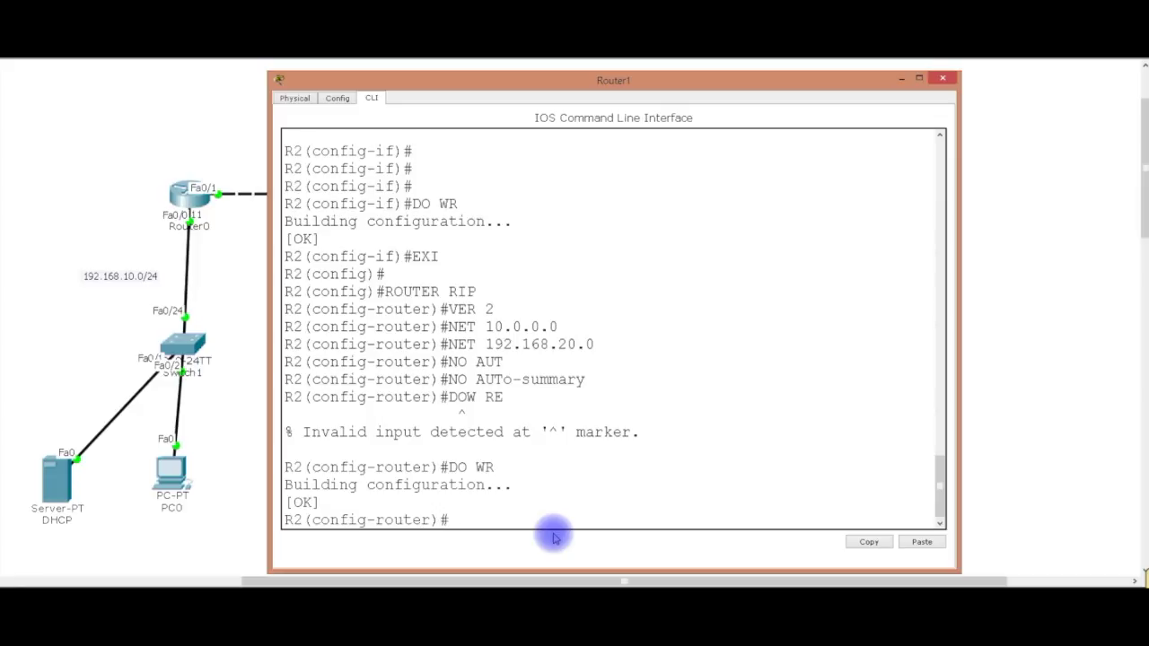
{"action": "type", "text": "DO SH IP ROUTE"}
{"action": "key", "text": "Return"}
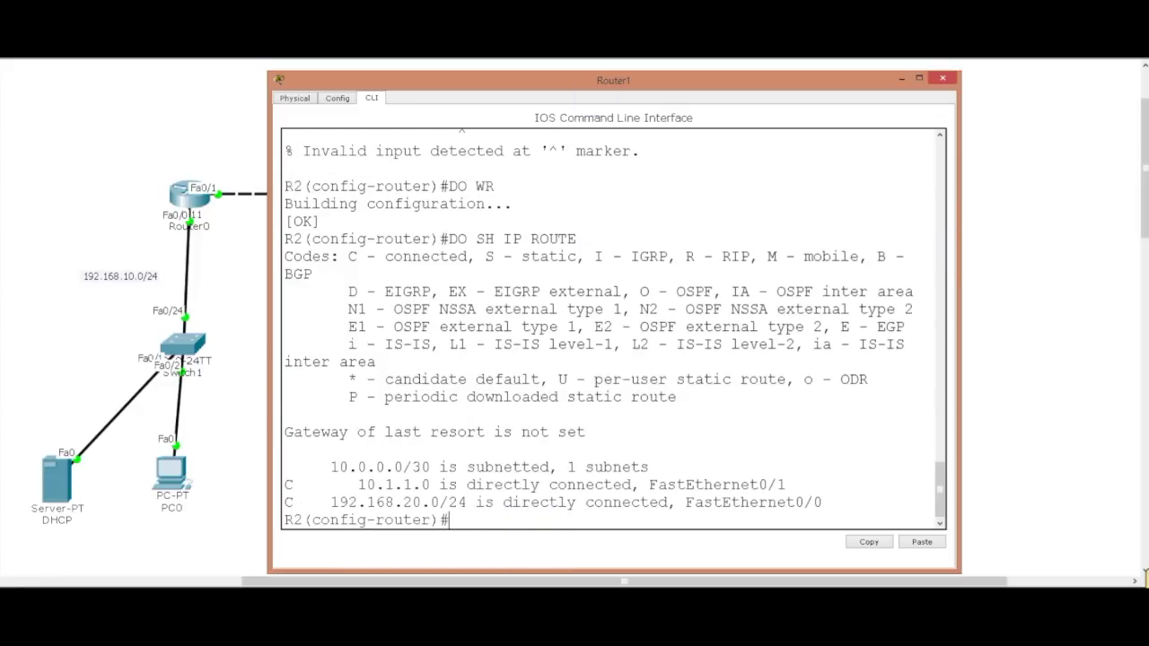
{"action": "left_click", "coordinate": [63, 233]}
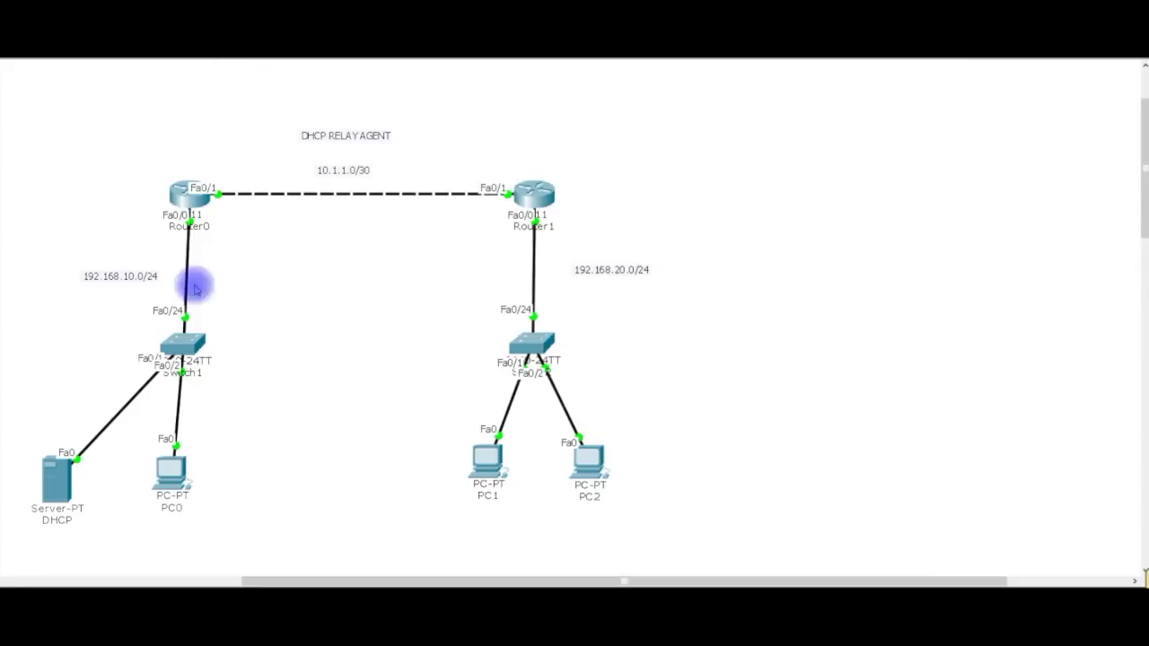
Step: Check Router0's interface status with do sh ip int brief
{"action": "left_click", "coordinate": [172, 195]}
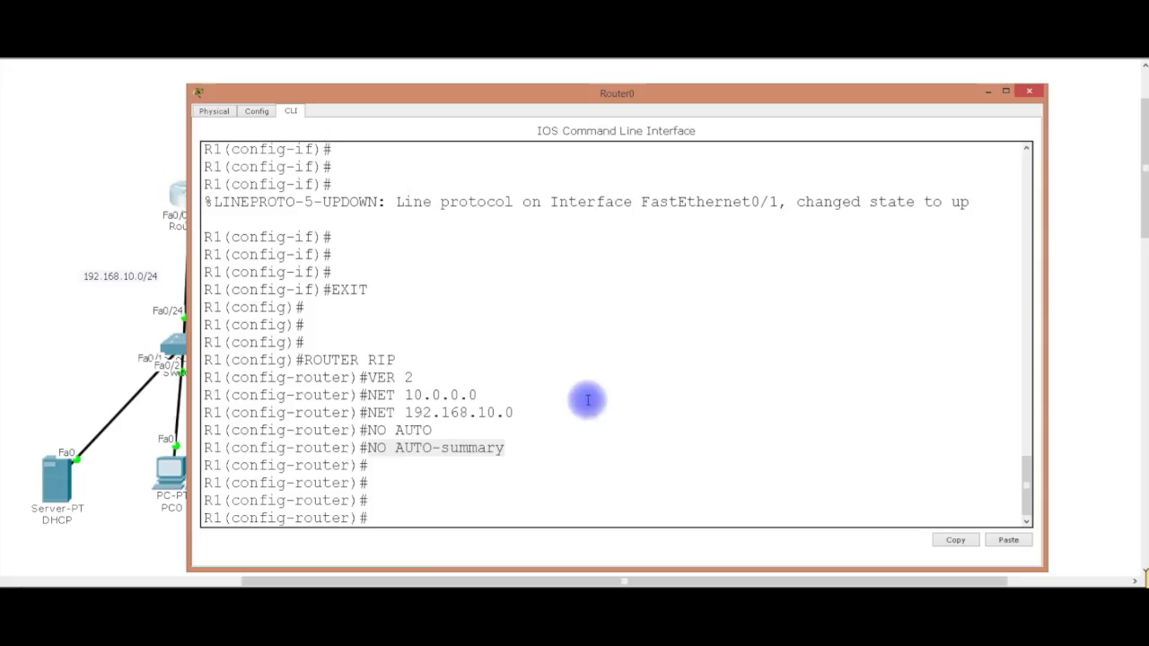
{"action": "left_click", "coordinate": [566, 485]}
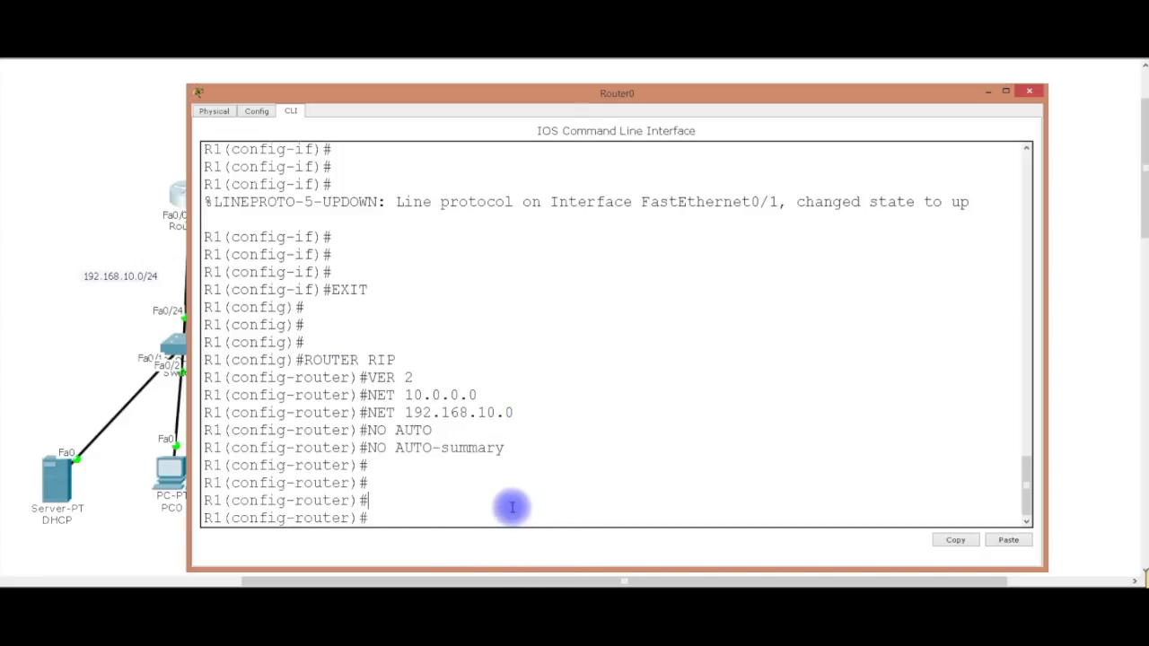
{"action": "type", "text": "DO SH IP INT BRIEF"}
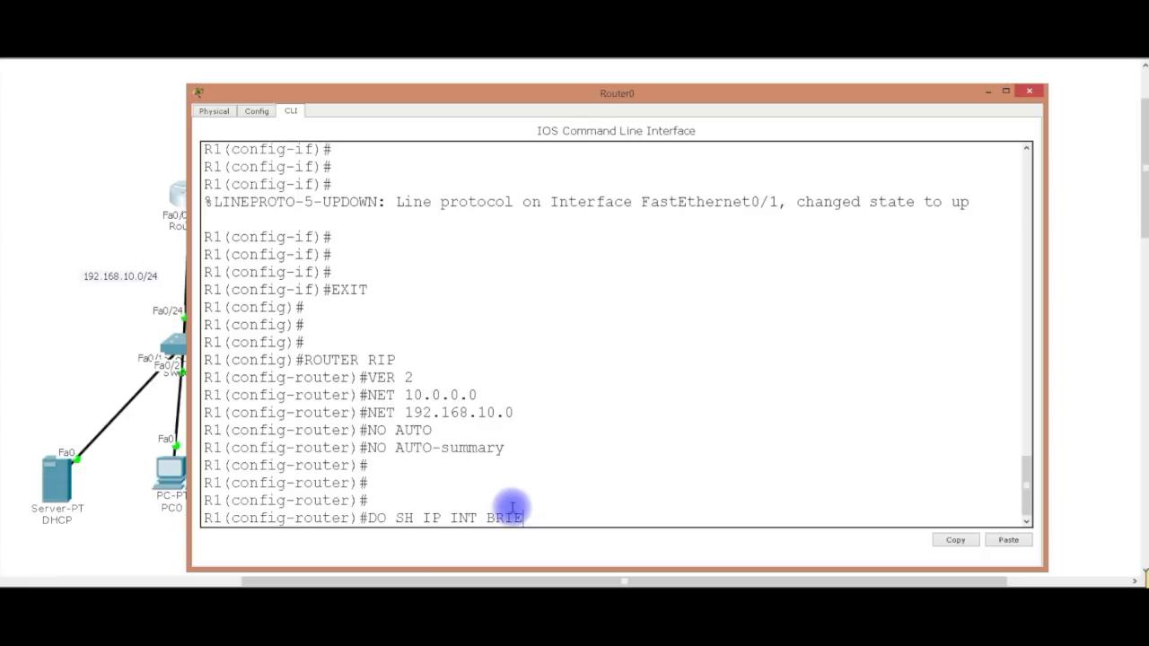
{"action": "key", "text": "Return"}
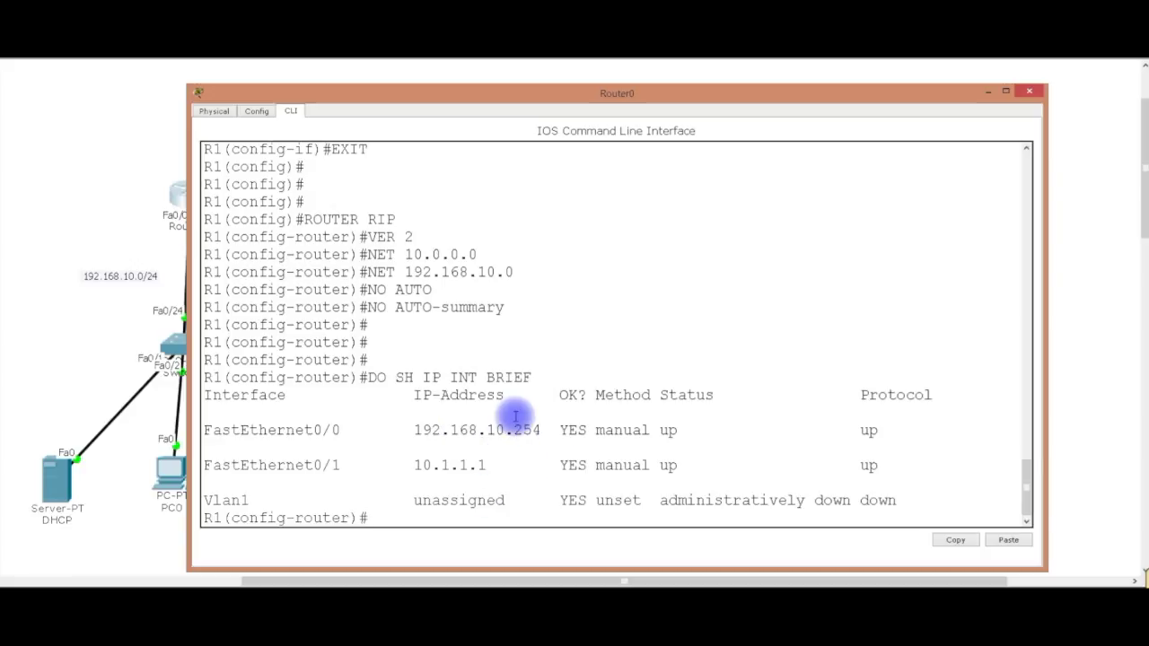
Step: Show Router0's routing table to confirm the RIP-learned 192.168.20.0/24 route via 10.1.1.2
{"action": "key", "text": "ctrl+z"}
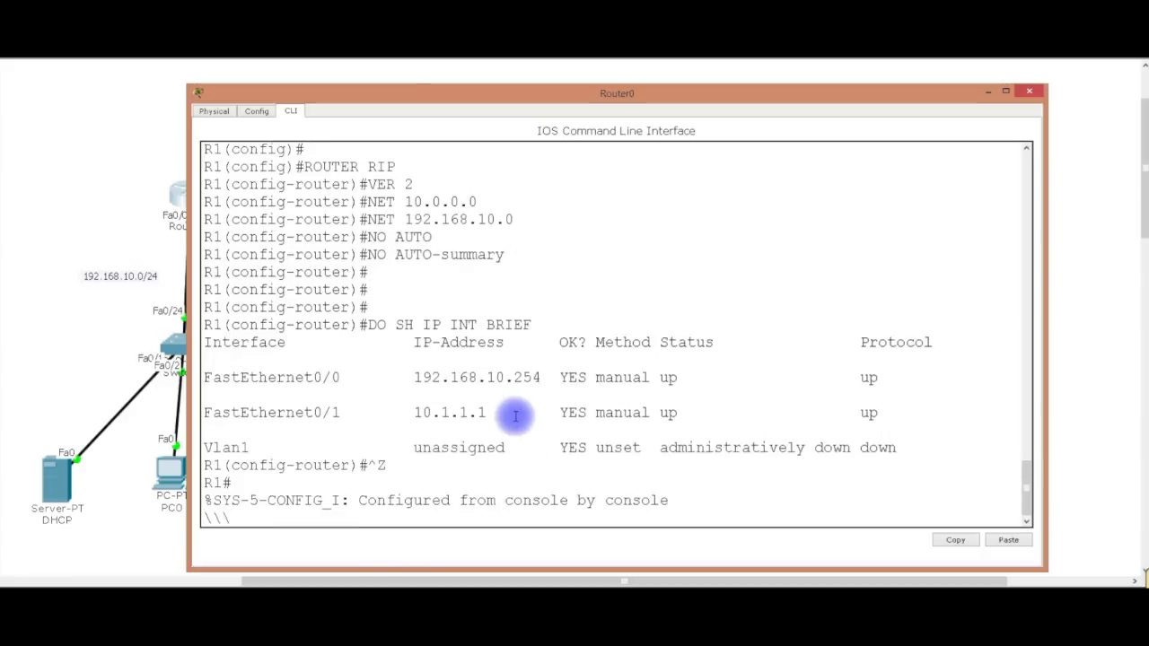
{"action": "key", "text": "Return"}
{"action": "key", "text": "Return"}
{"action": "key", "text": "Return"}
{"action": "key", "text": "Return"}
{"action": "key", "text": "Return"}
{"action": "key", "text": "Return"}
{"action": "key", "text": "Return"}
{"action": "key", "text": "Return"}
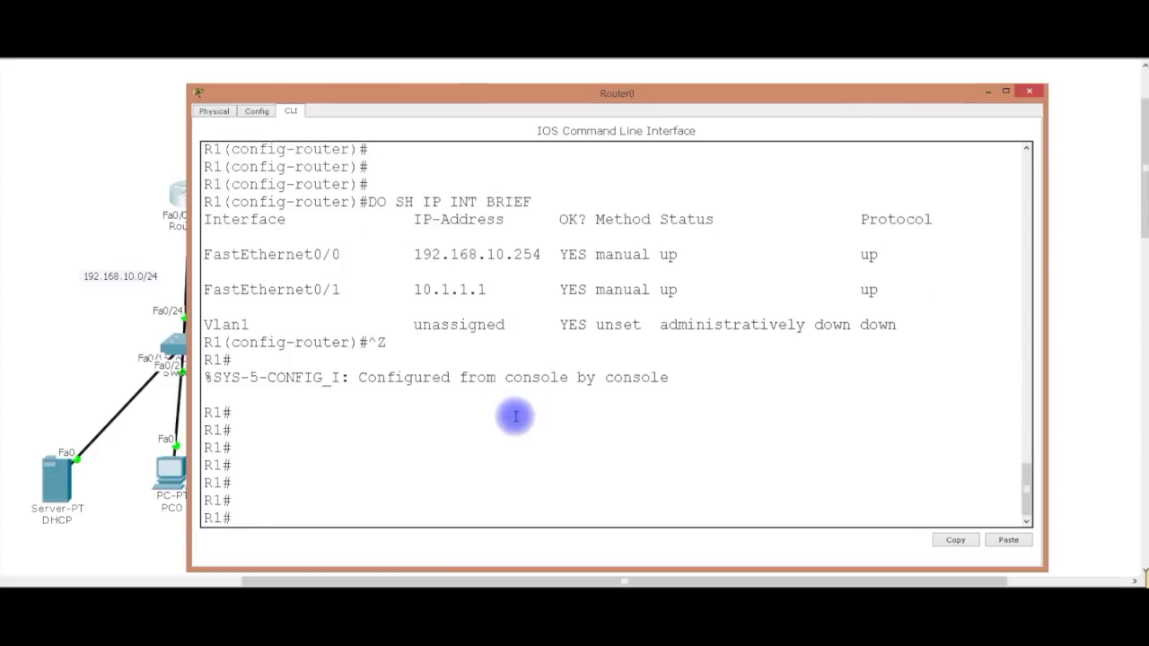
{"action": "type", "text": "SH IP ORU"}
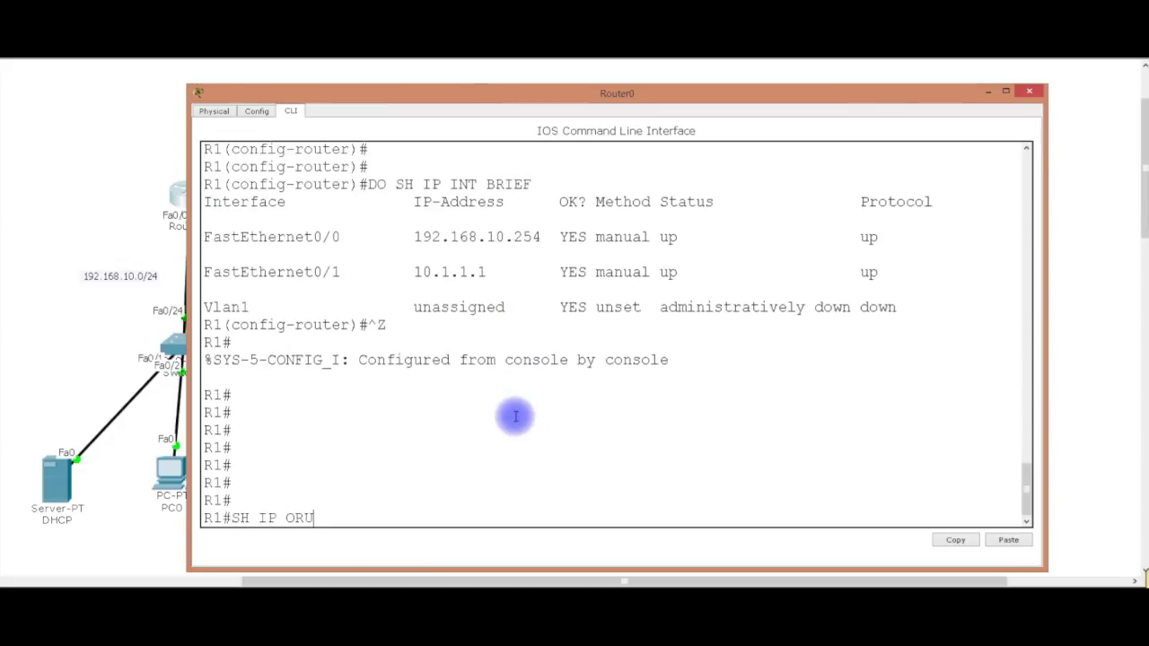
{"action": "key", "text": "BackSpace"}
{"action": "key", "text": "BackSpace"}
{"action": "key", "text": "BackSpace"}
{"action": "type", "text": "ROUTE"}
{"action": "key", "text": "Return"}
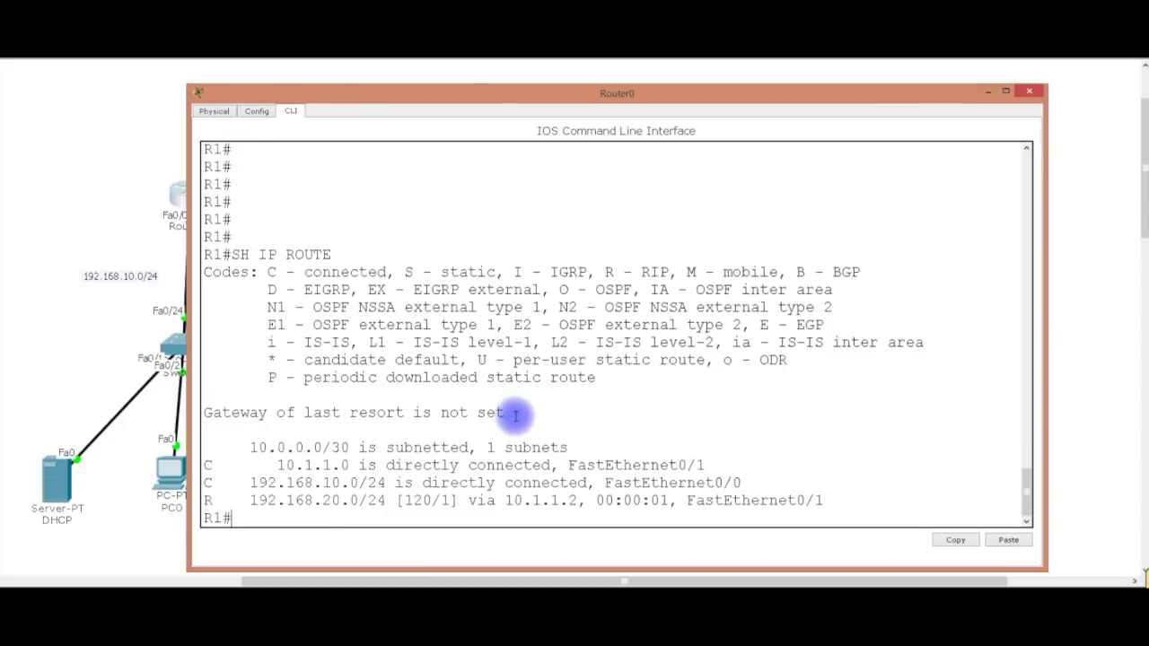
{"action": "left_click", "coordinate": [991, 91]}
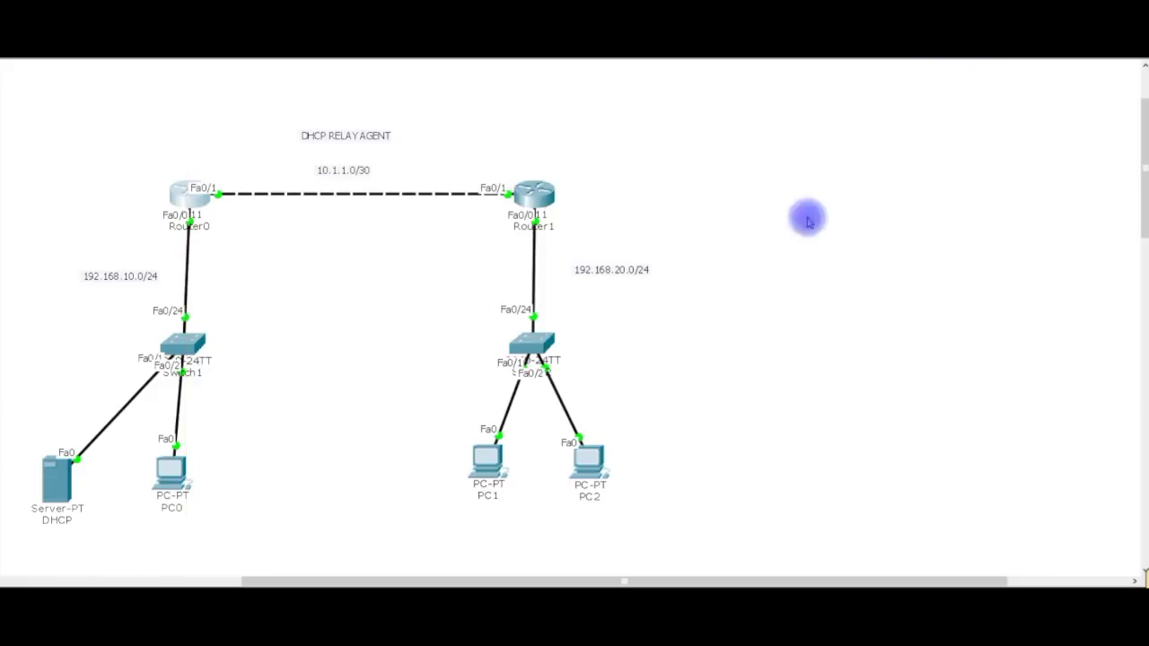
Step: Leave configuration mode on Router1 and view its RIP route to 192.168.10.0/24
{"action": "left_click", "coordinate": [549, 201]}
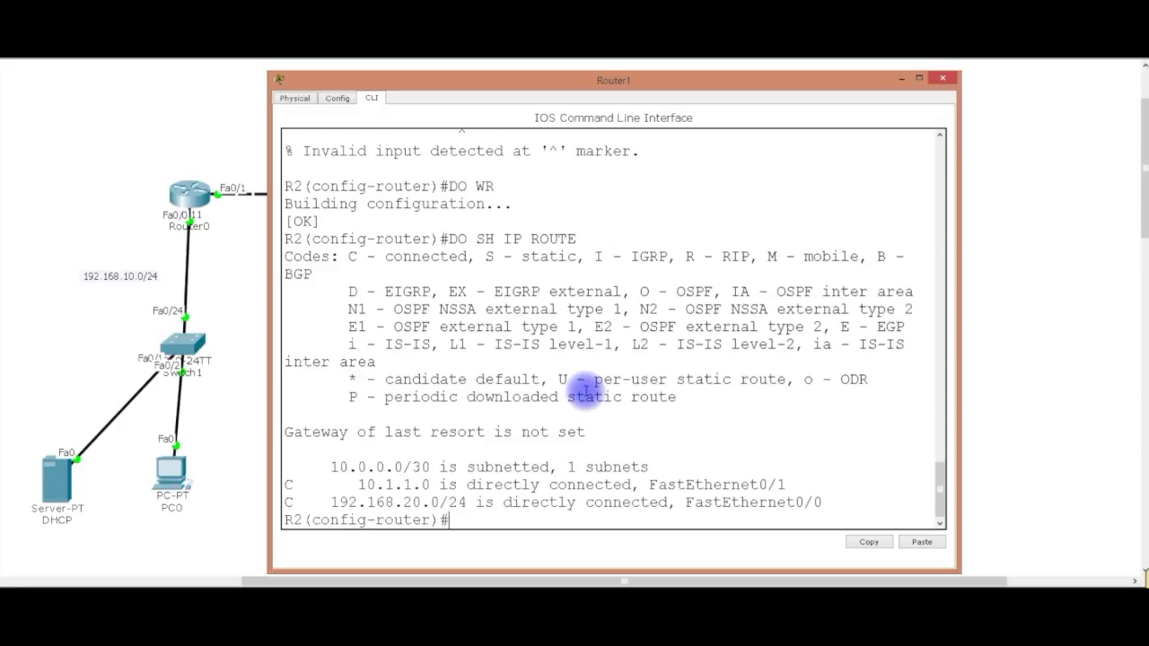
{"action": "type", "text": "EXIT"}
{"action": "key", "text": "Return"}
{"action": "key", "text": "Return"}
{"action": "key", "text": "Return"}
{"action": "key", "text": "Return"}
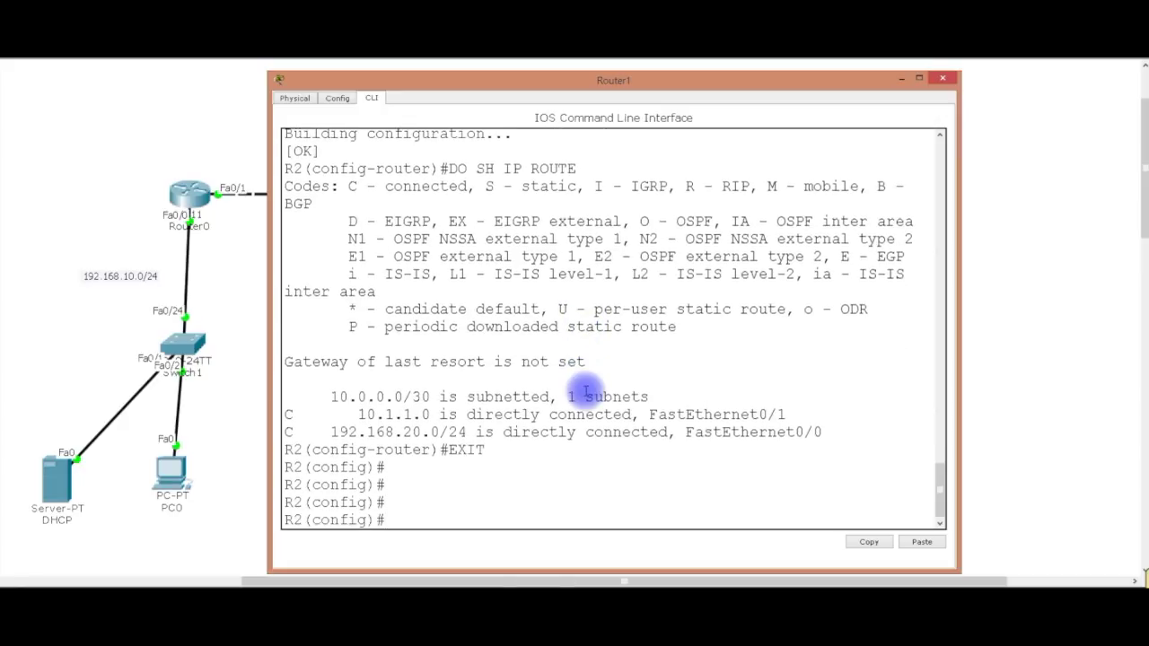
{"action": "key", "text": "ctrl+z"}
{"action": "key", "text": "Return"}
{"action": "key", "text": "Return"}
{"action": "key", "text": "Return"}
{"action": "key", "text": "Return"}
{"action": "key", "text": "Return"}
{"action": "key", "text": "Return"}
{"action": "key", "text": "Return"}
{"action": "key", "text": "Return"}
{"action": "key", "text": "Return"}
{"action": "key", "text": "Return"}
{"action": "key", "text": "Return"}
{"action": "key", "text": "Return"}
{"action": "key", "text": "Return"}
{"action": "key", "text": "Return"}
{"action": "key", "text": "Return"}
{"action": "key", "text": "Return"}
{"action": "key", "text": "Return"}
{"action": "key", "text": "Return"}
{"action": "key", "text": "Return"}
{"action": "key", "text": "Return"}
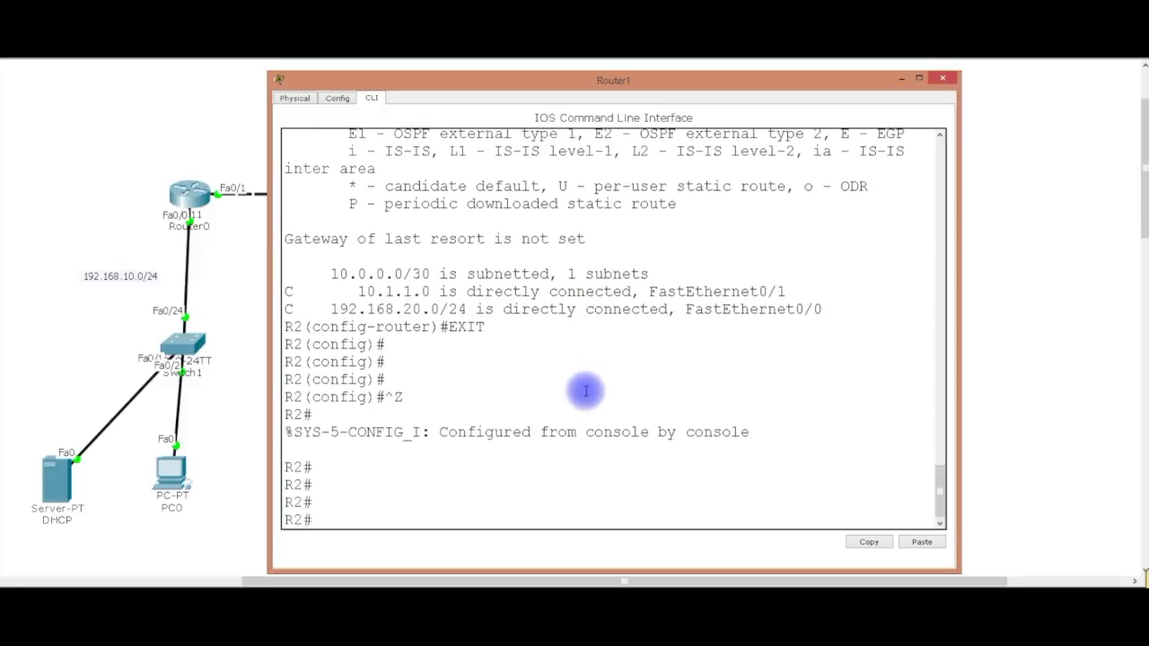
{"action": "key", "text": "Return"}
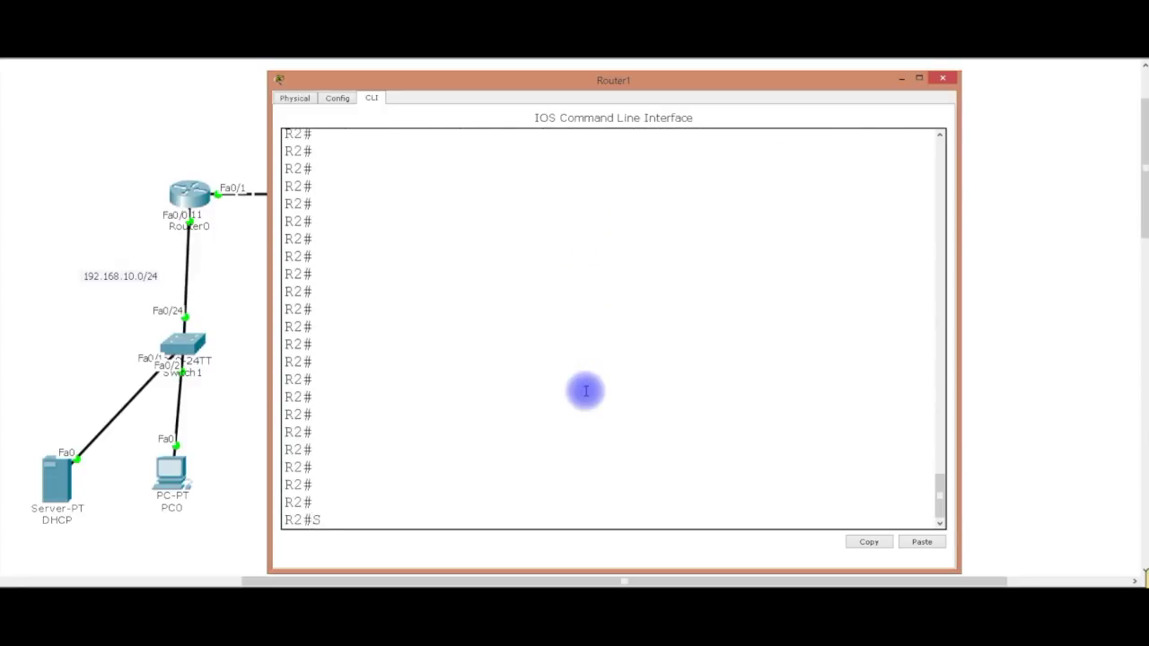
{"action": "type", "text": "SH IP ROUTE"}
{"action": "key", "text": "Return"}
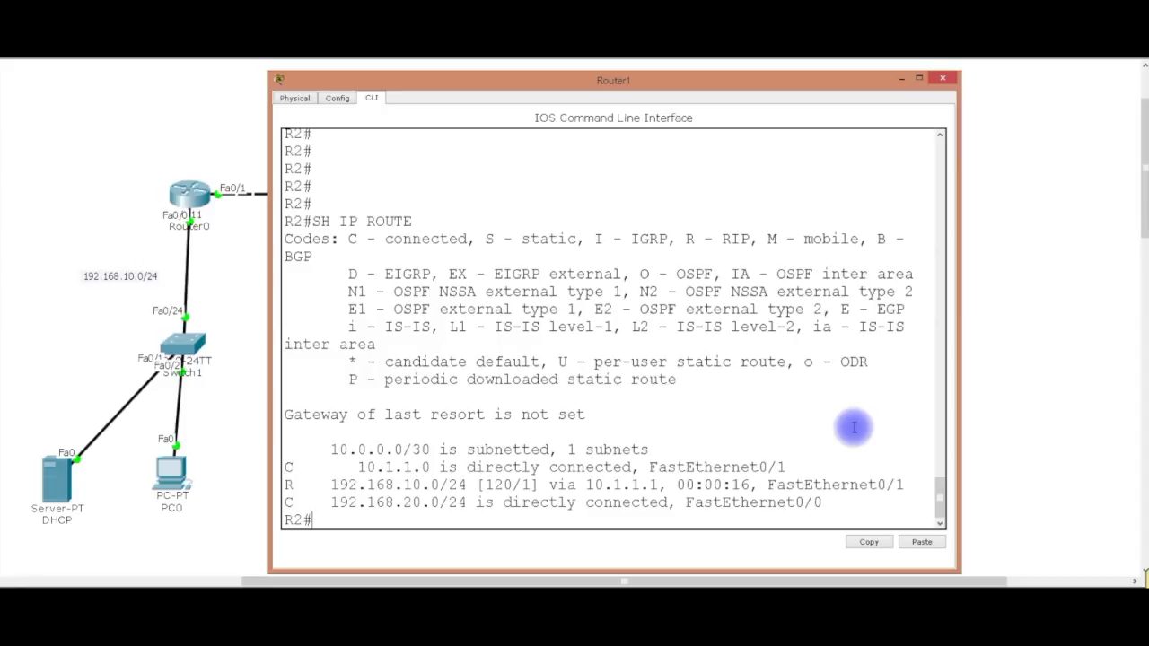
Step: Ping 192.168.10.254 from Router1 with 100 percent success
{"action": "type", "text": "PING 192.168.10.2"}
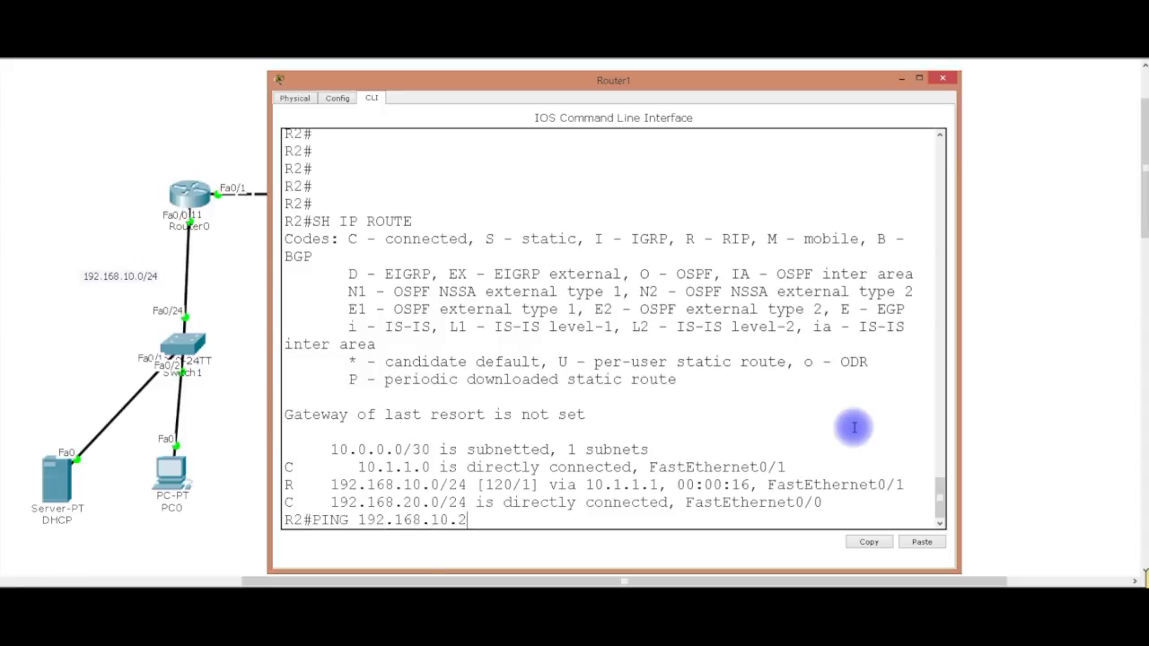
{"action": "type", "text": "54"}
{"action": "key", "text": "Return"}
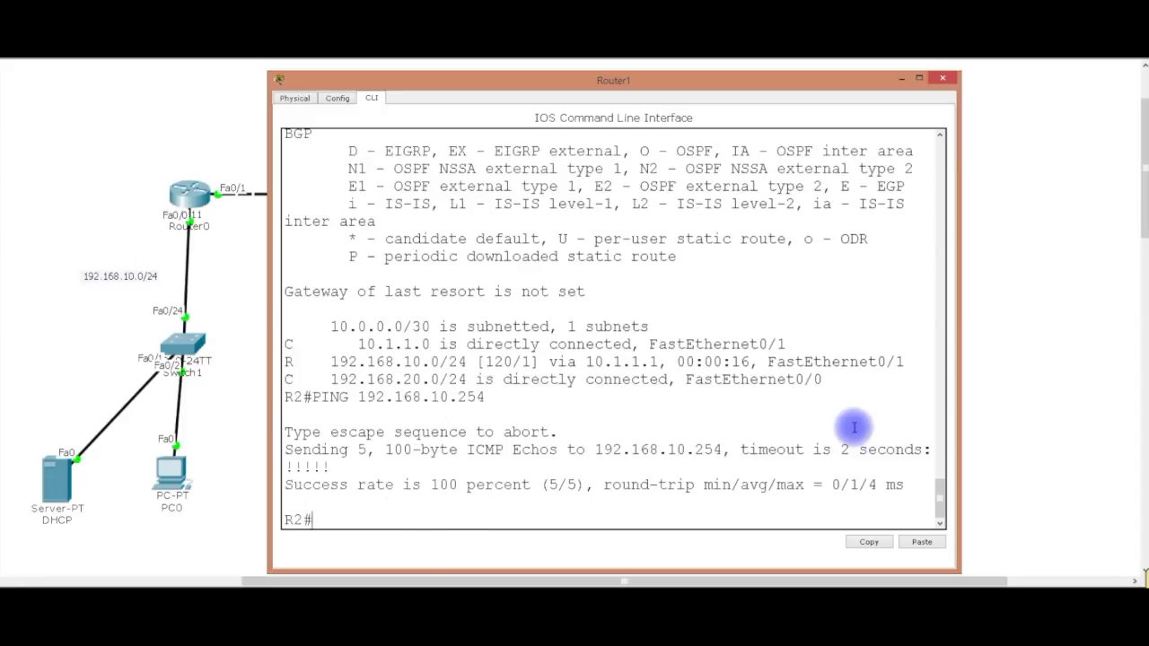
{"action": "left_click", "coordinate": [901, 79]}
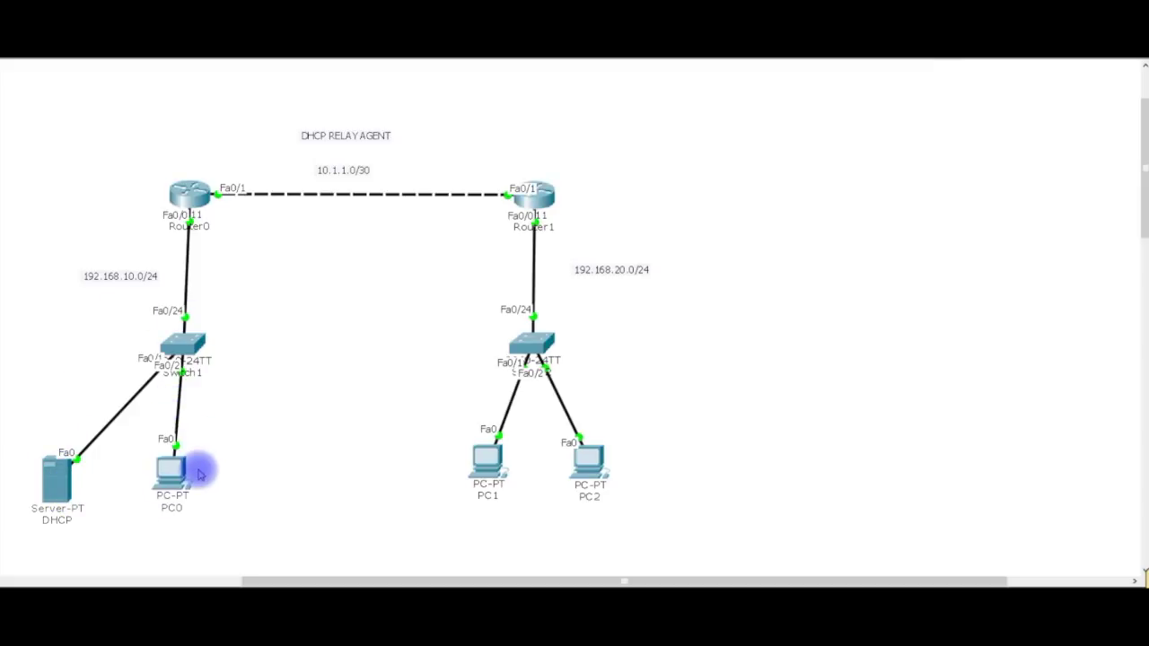
Step: Switch PC0 from Static back to DHCP, getting only APIPA 169.254.5.76, then bring up the DHCP server
{"action": "left_click", "coordinate": [170, 472]}
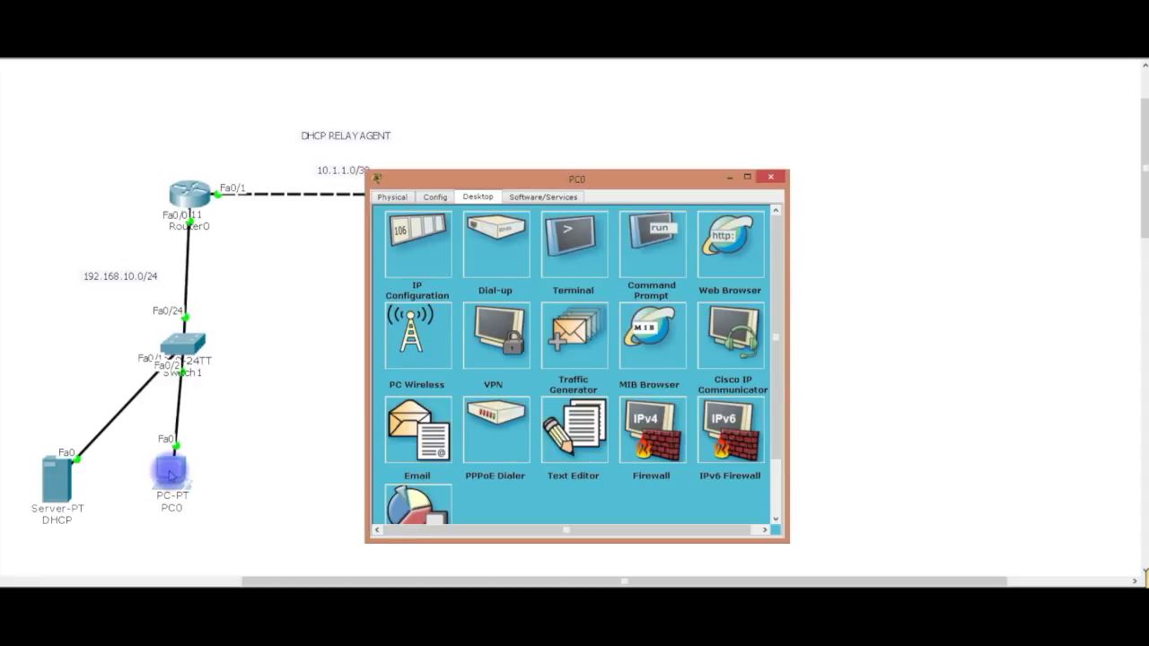
{"action": "left_click", "coordinate": [418, 242]}
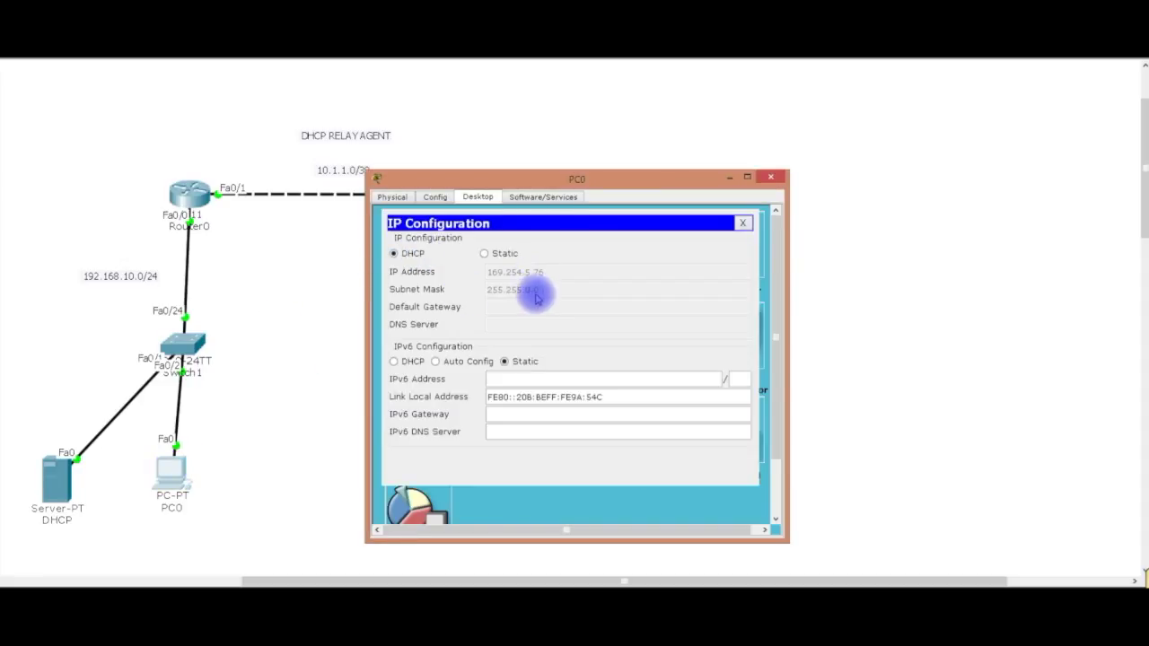
{"action": "left_click", "coordinate": [490, 254]}
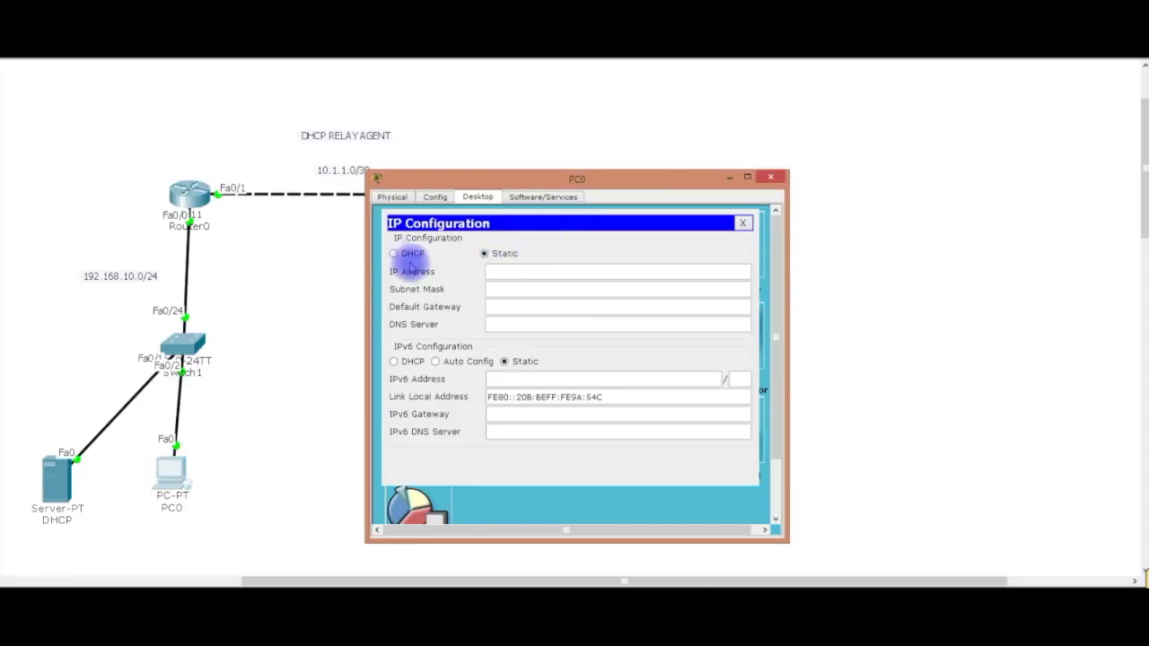
{"action": "left_click", "coordinate": [395, 254]}
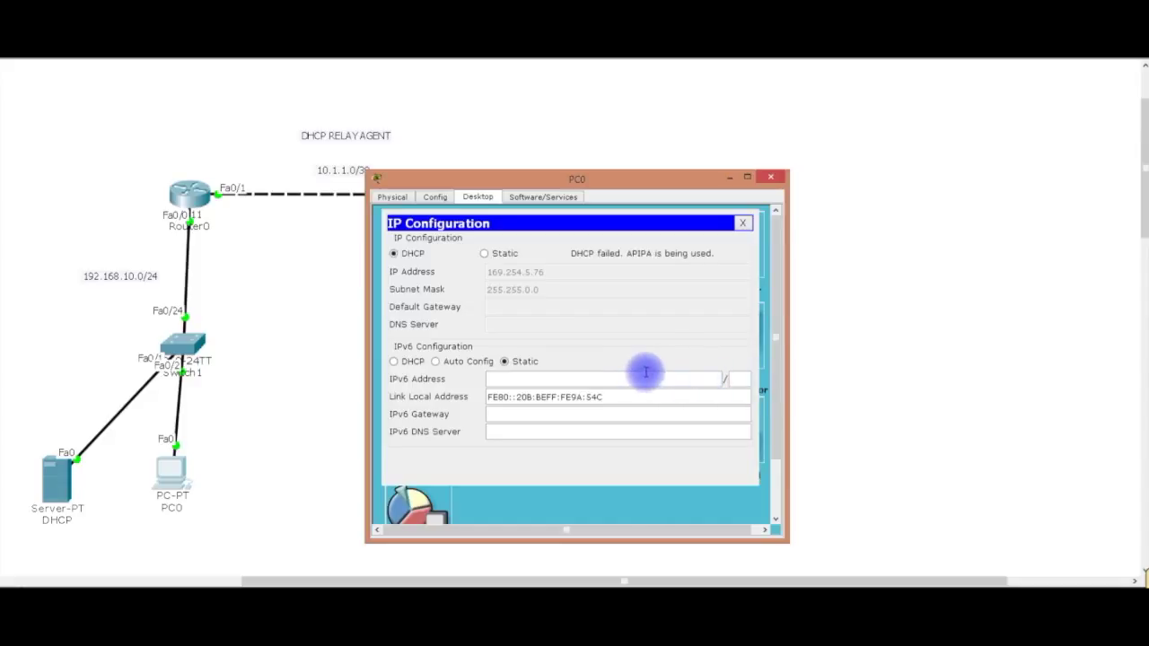
{"action": "left_click", "coordinate": [57, 489]}
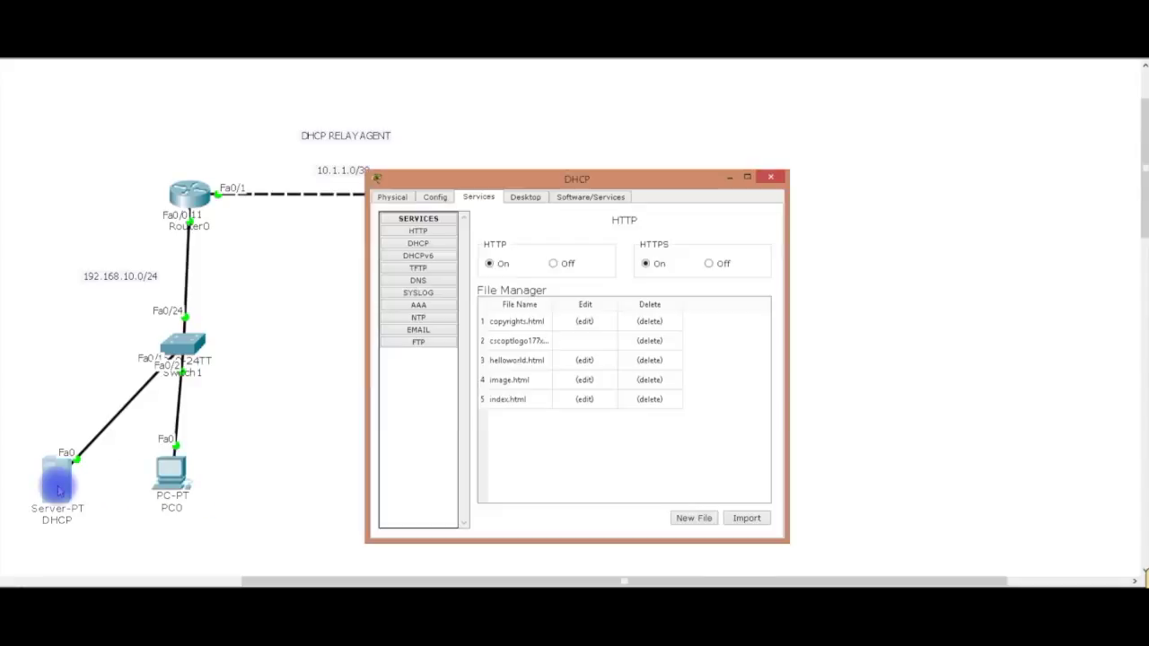
Step: Set the server's DHCP service to On so its three pools are served
{"action": "left_click", "coordinate": [419, 243]}
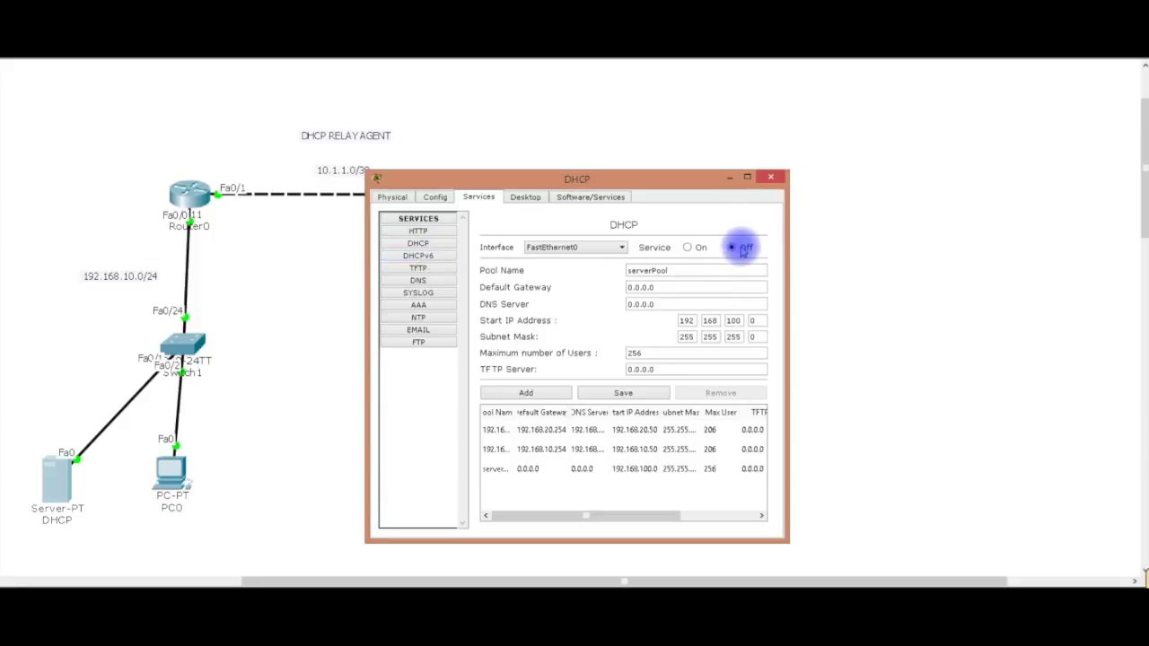
{"action": "left_click", "coordinate": [690, 249]}
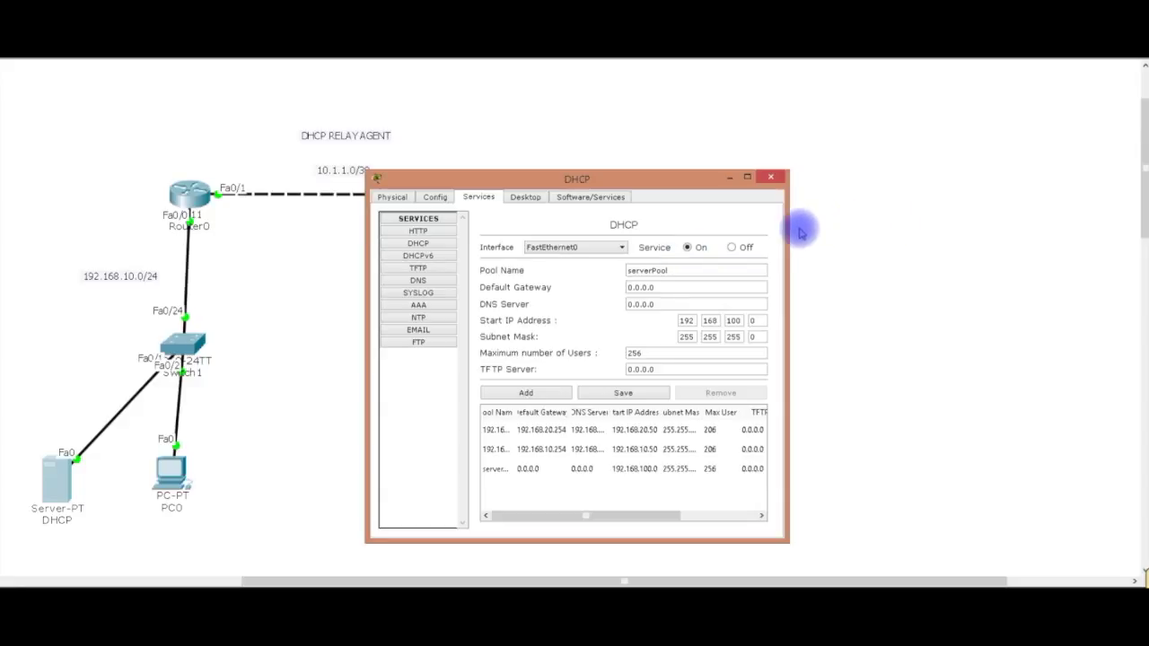
Step: Switch PC0 from Static to DHCP so it leases 192.168.10.50
{"action": "left_click_drag", "start_coordinate": [790, 220], "coordinate": [914, 212]}
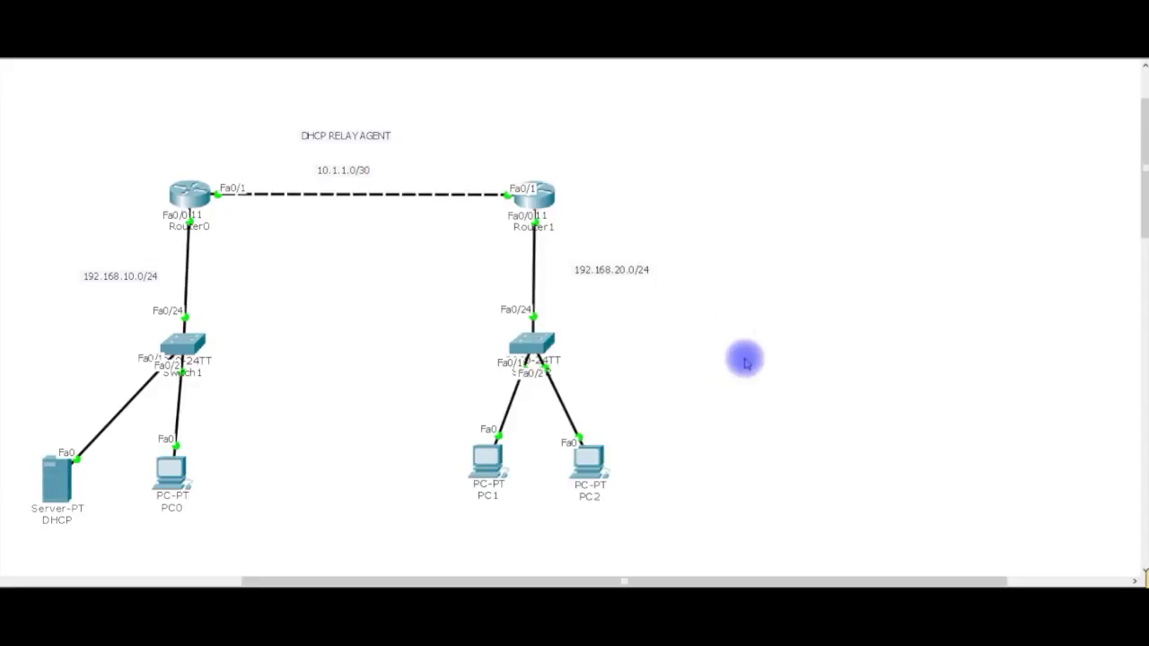
{"action": "left_click", "coordinate": [172, 470]}
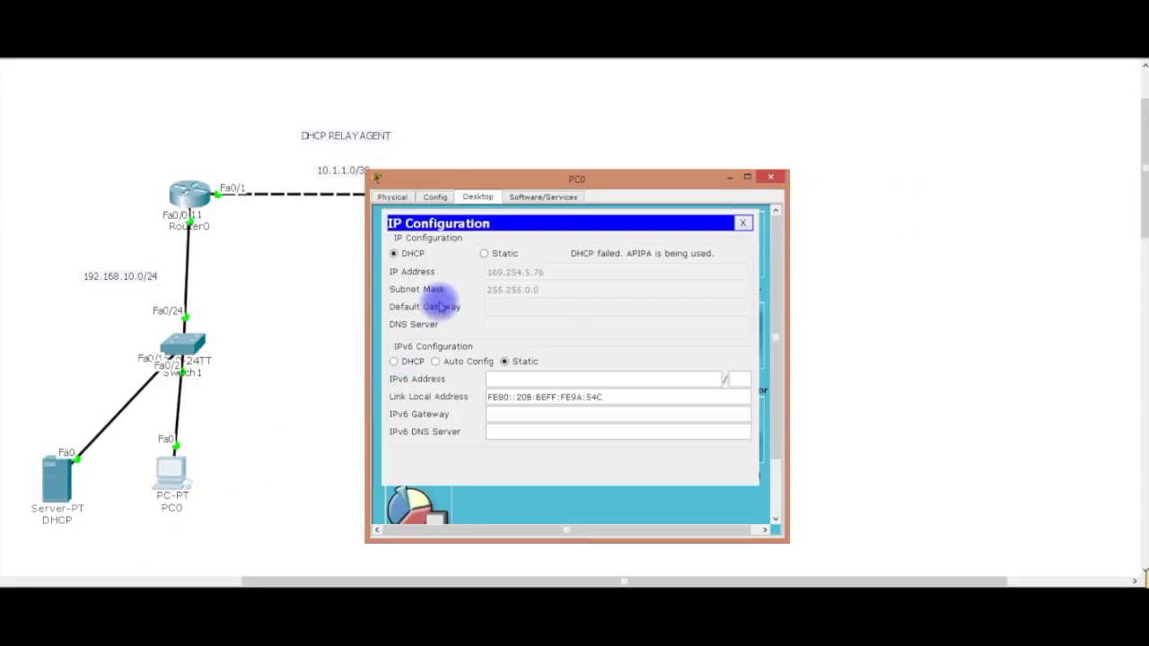
{"action": "left_click", "coordinate": [485, 254]}
{"action": "left_click", "coordinate": [413, 254]}
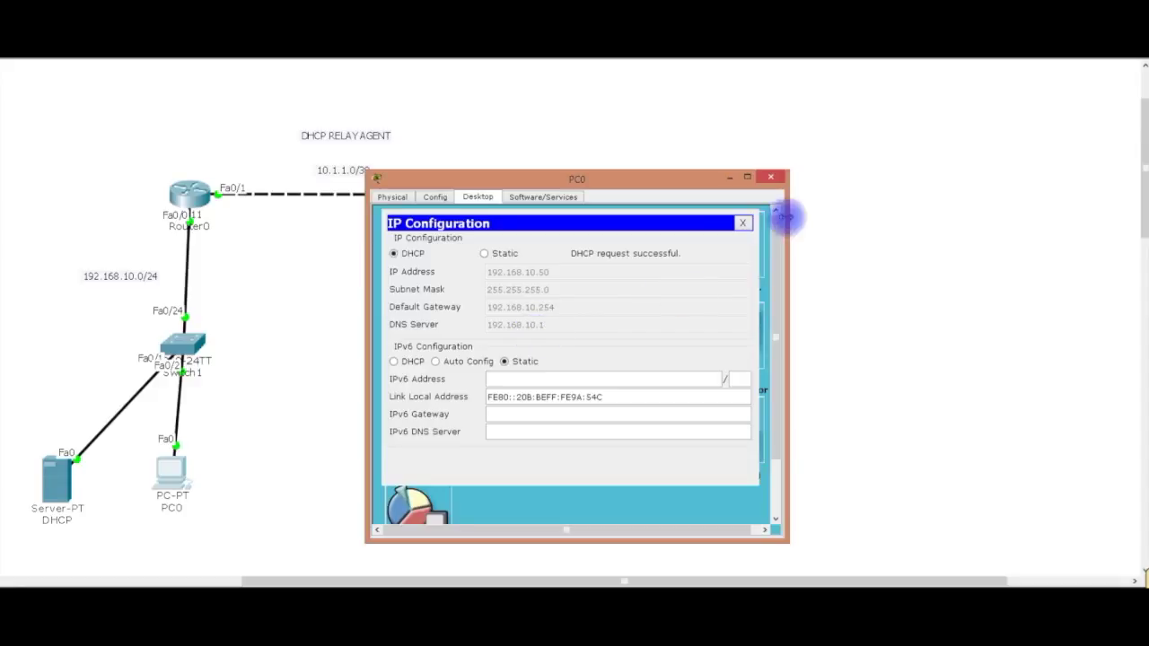
{"action": "left_click", "coordinate": [744, 224]}
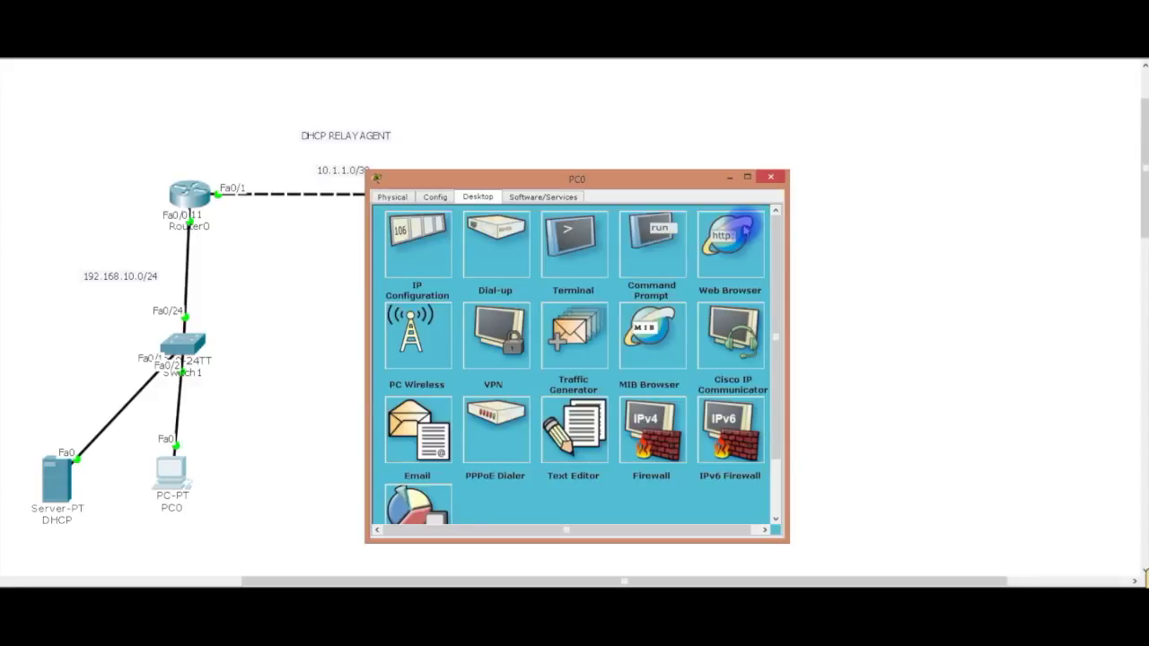
{"action": "left_click", "coordinate": [770, 177]}
Step: Ping 192.168.10.50 twice from Router1, the second succeeding 100 percent
{"action": "left_click", "coordinate": [549, 197]}
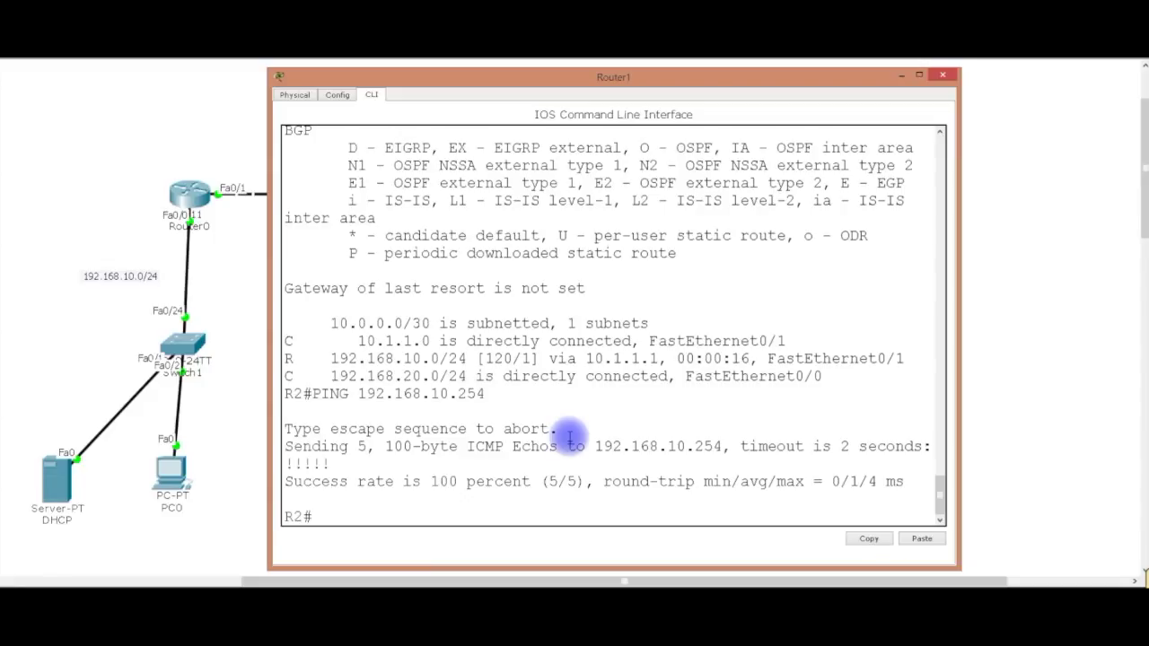
{"action": "left_click", "coordinate": [474, 494]}
{"action": "key", "text": "Up"}
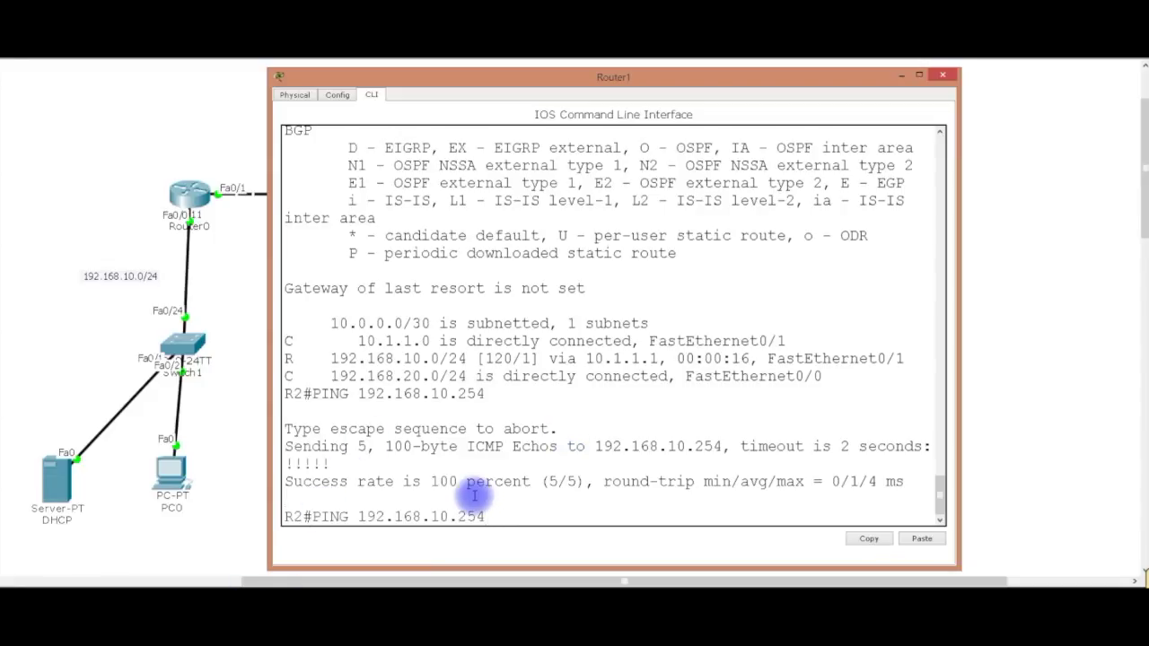
{"action": "key", "text": "BackSpace"}
{"action": "key", "text": "BackSpace"}
{"action": "key", "text": "BackSpace"}
{"action": "type", "text": "50"}
{"action": "key", "text": "Return"}
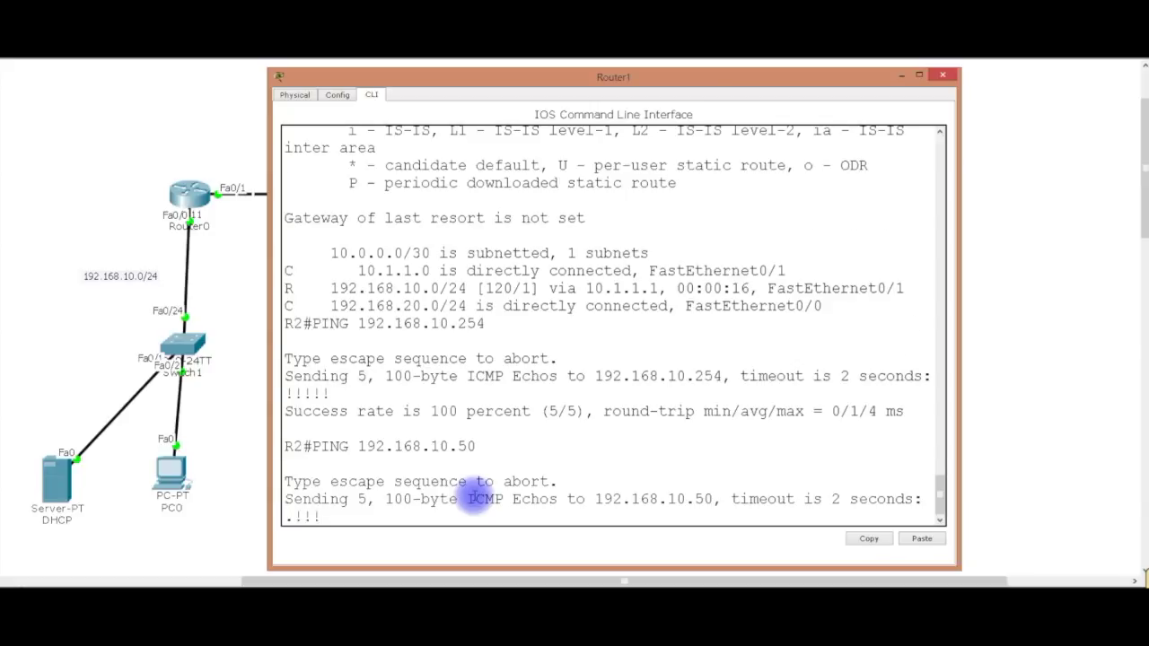
{"action": "key", "text": "Up"}
{"action": "key", "text": "Return"}
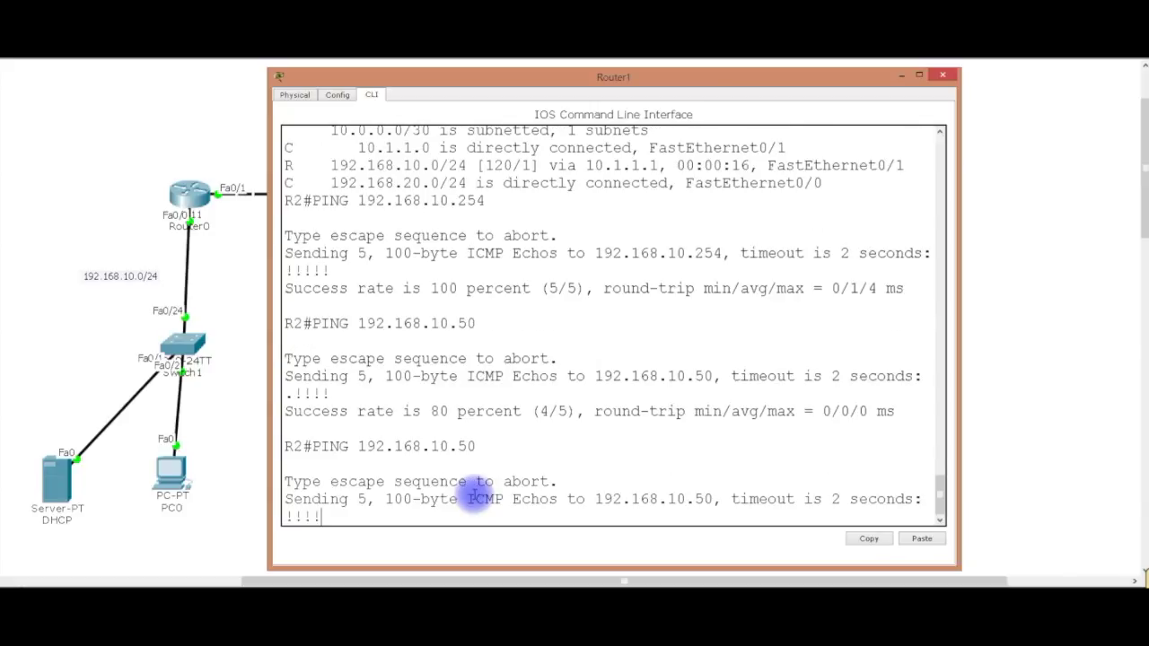
{"action": "left_click", "coordinate": [943, 76]}
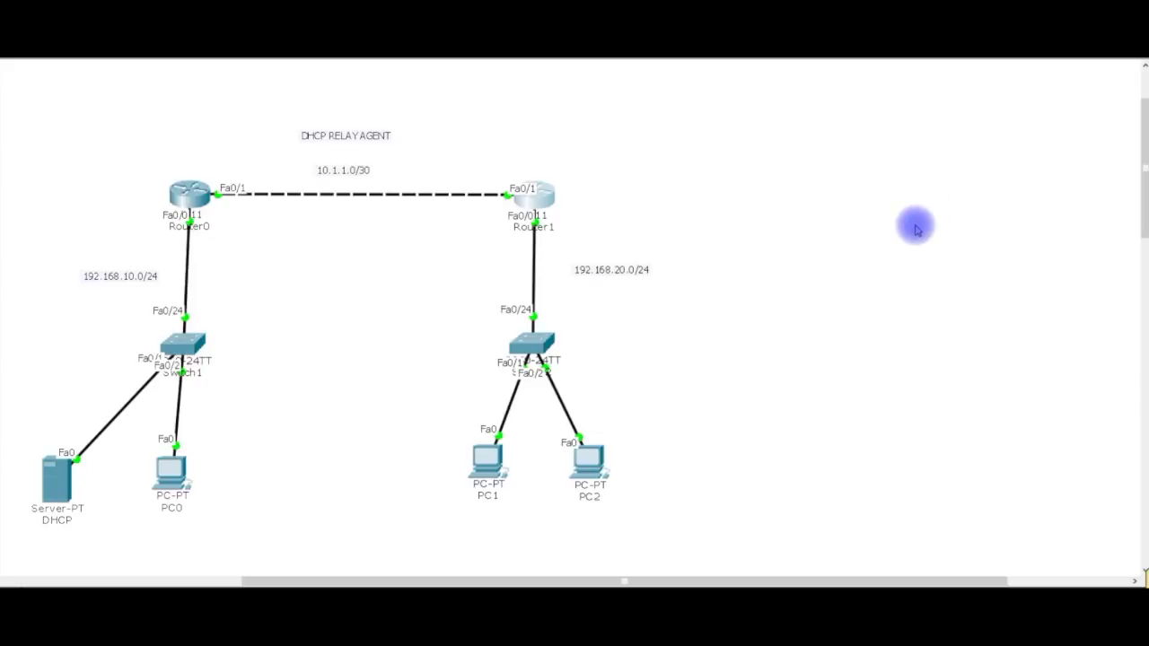
Step: Switch PC1 from Static to DHCP; it still falls back to 169.254.9.121
{"action": "left_click", "coordinate": [492, 462]}
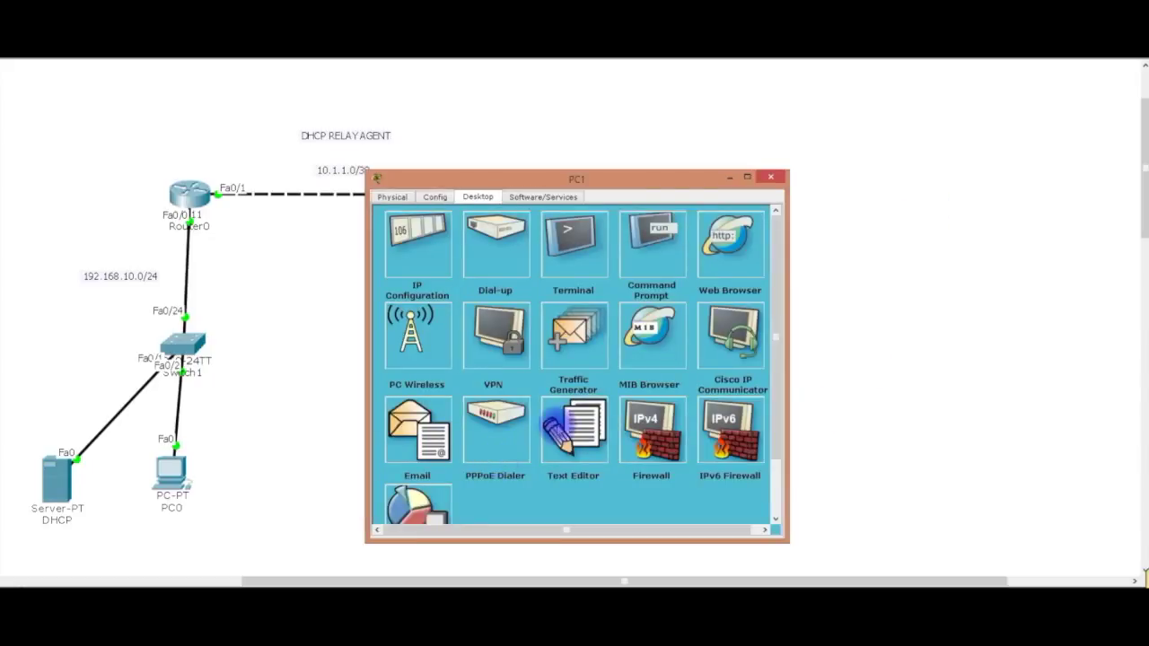
{"action": "left_click", "coordinate": [419, 238]}
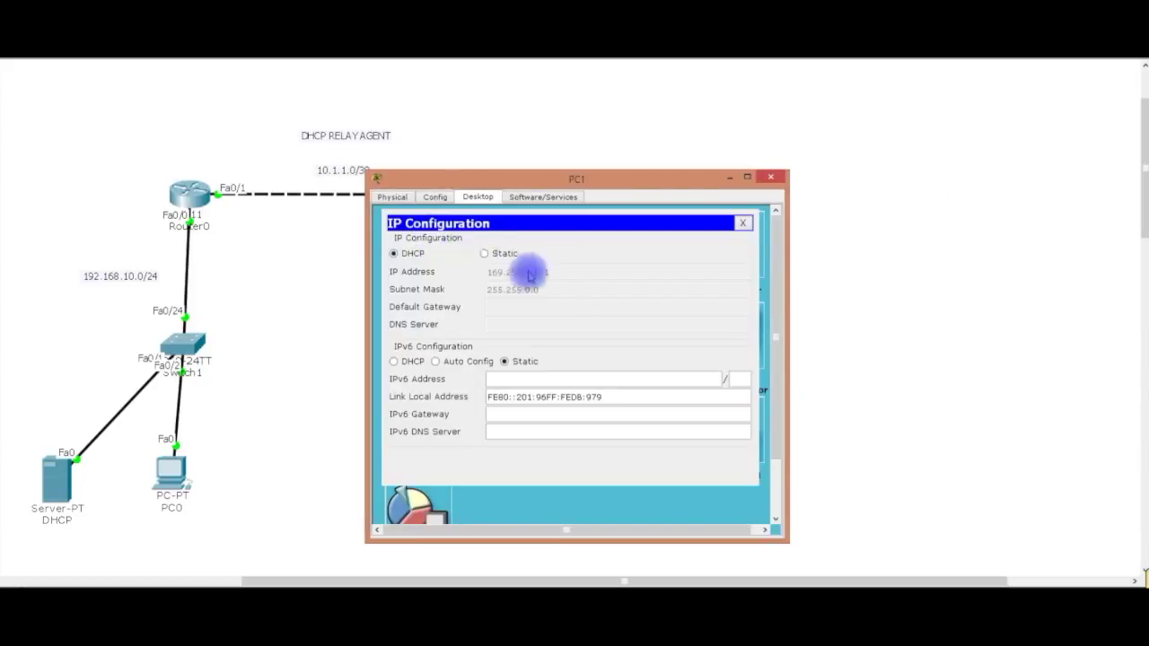
{"action": "left_click", "coordinate": [501, 255]}
{"action": "left_click", "coordinate": [410, 254]}
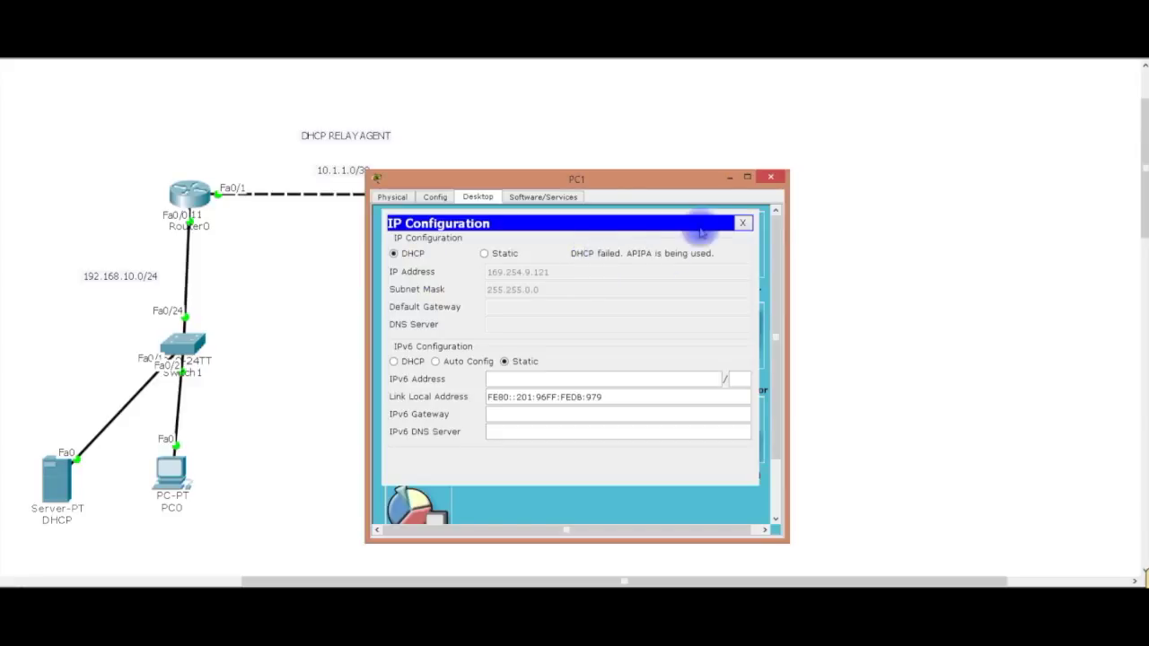
{"action": "left_click", "coordinate": [744, 223]}
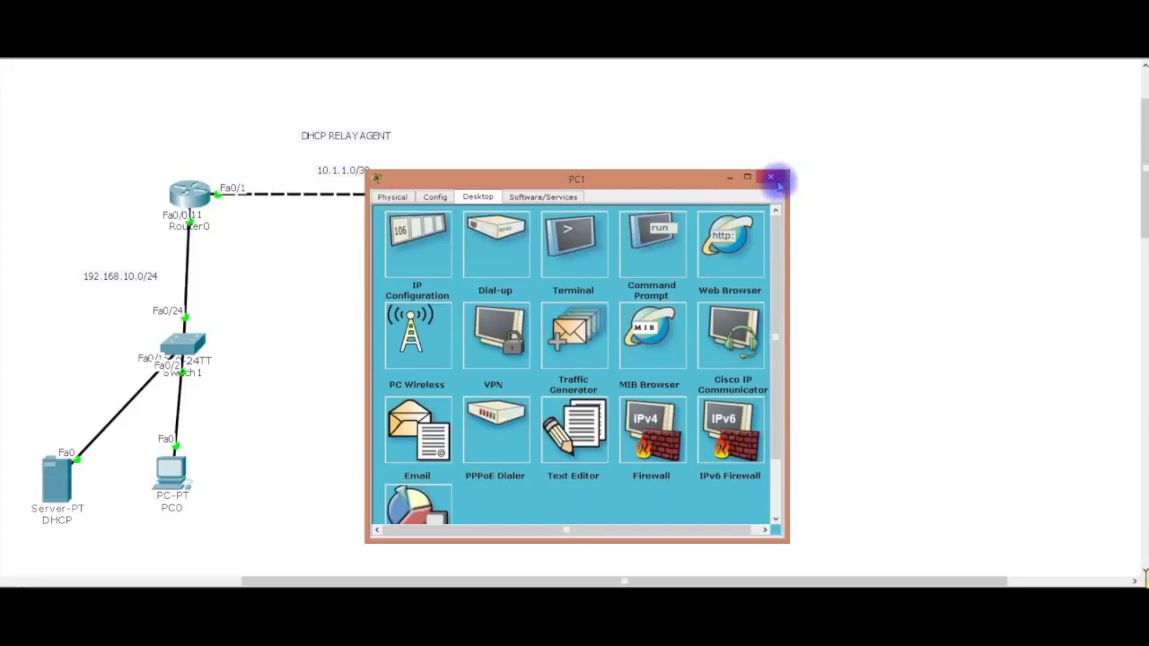
{"action": "left_click", "coordinate": [770, 177]}
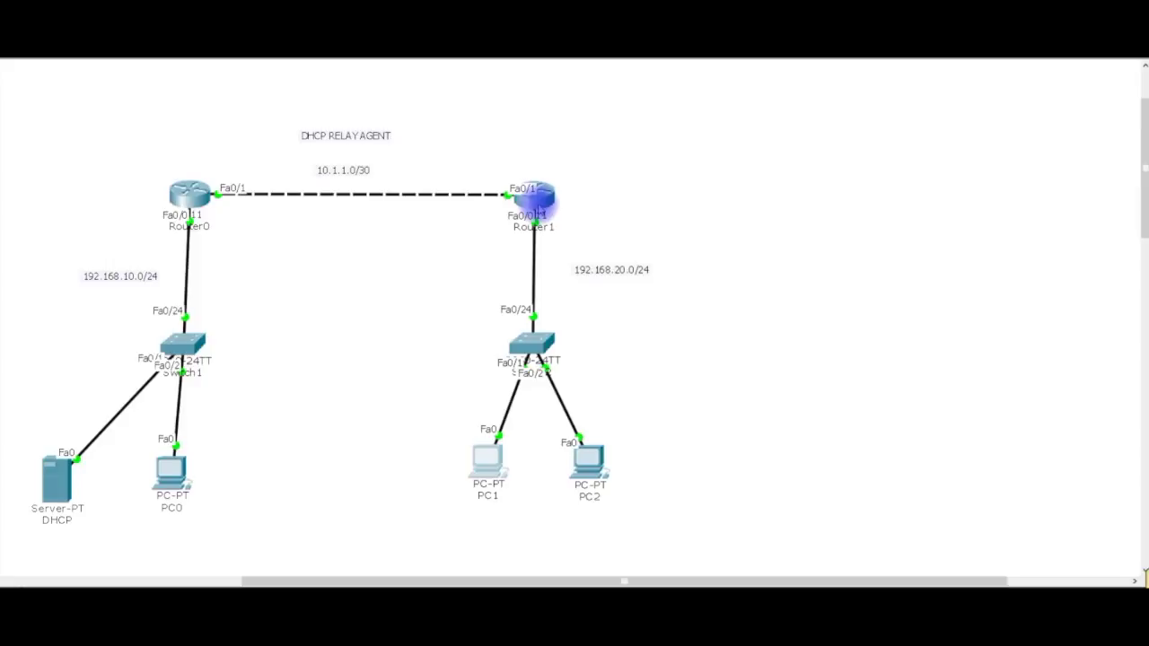
Step: In Router1's CLI, enter configuration mode for interface F0/0
{"action": "left_click", "coordinate": [539, 205]}
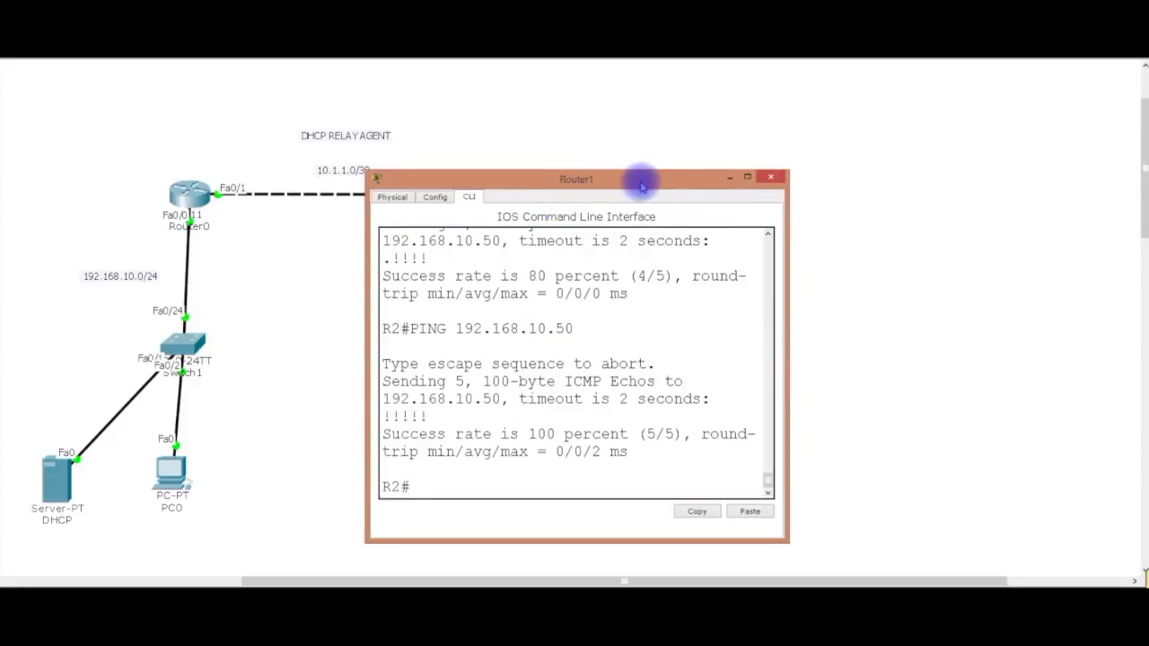
{"action": "left_click_drag", "start_coordinate": [641, 185], "coordinate": [846, 111]}
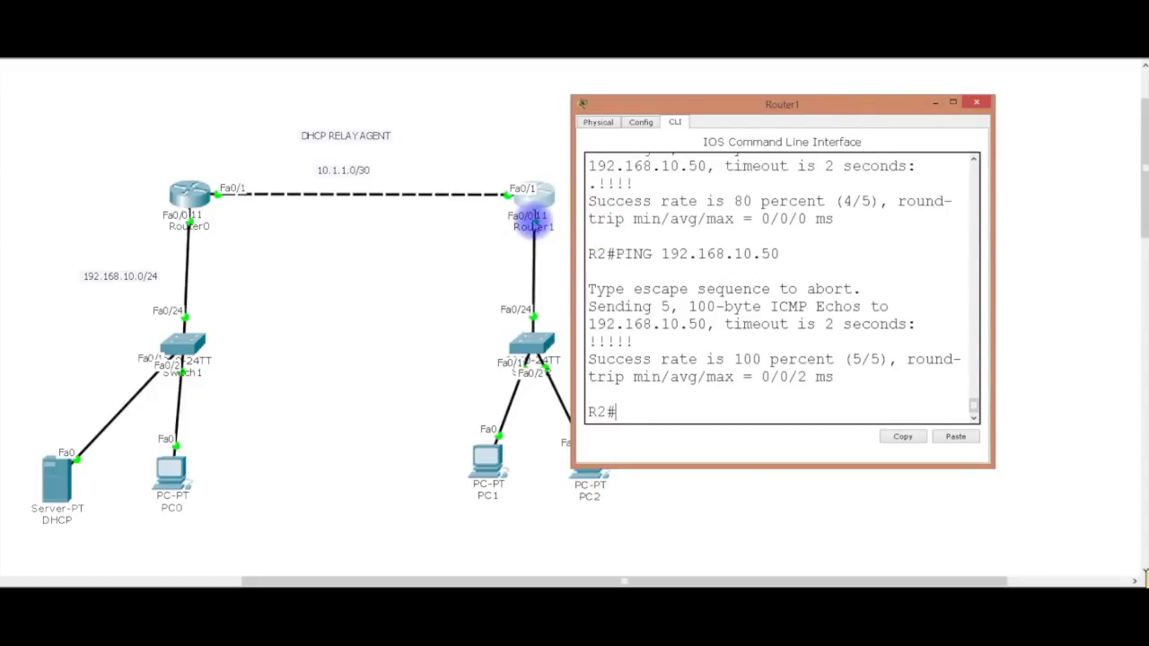
{"action": "left_click_drag", "start_coordinate": [701, 100], "coordinate": [306, 115]}
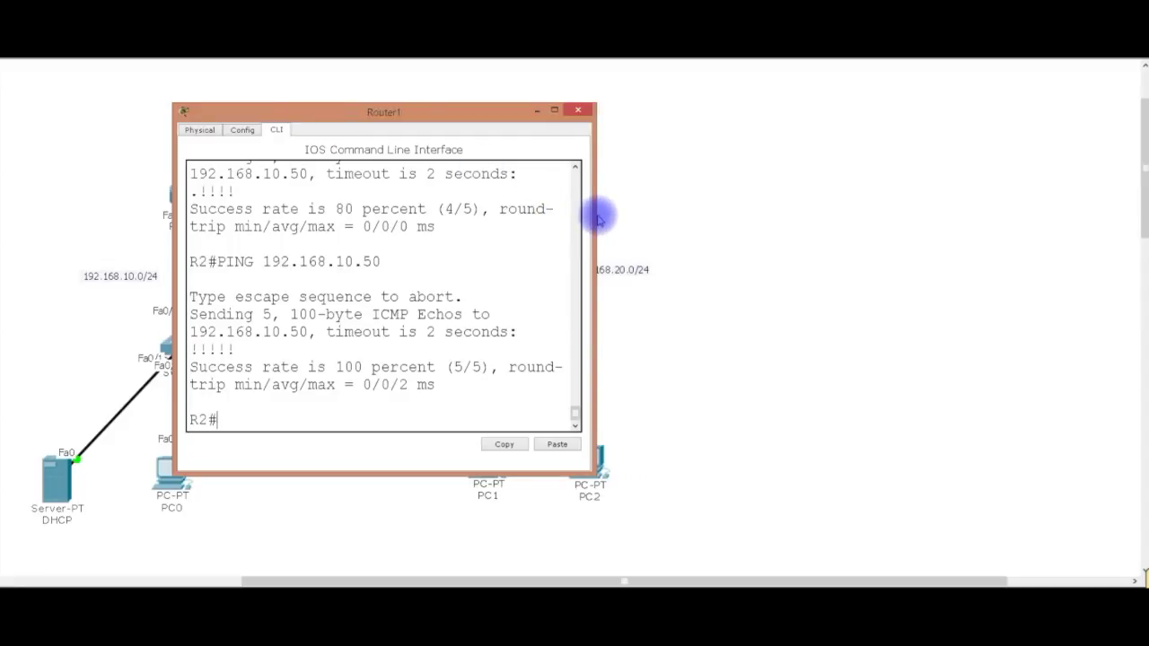
{"action": "left_click_drag", "start_coordinate": [595, 215], "coordinate": [968, 211]}
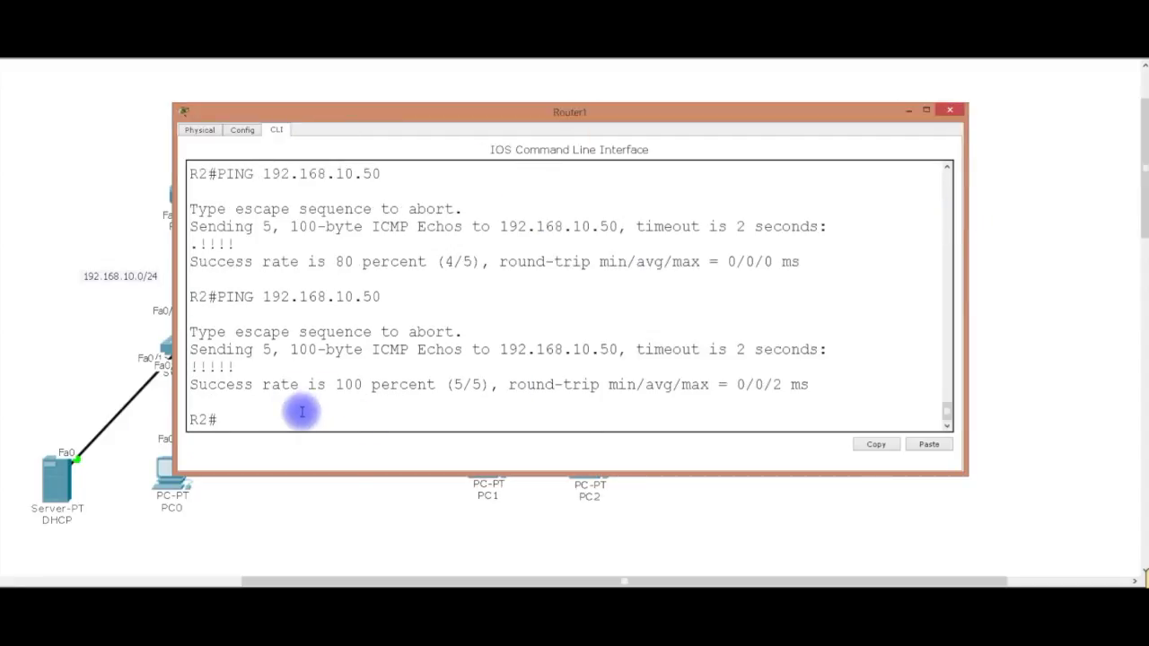
{"action": "type", "text": "CONFIG T"}
{"action": "key", "text": "Return"}
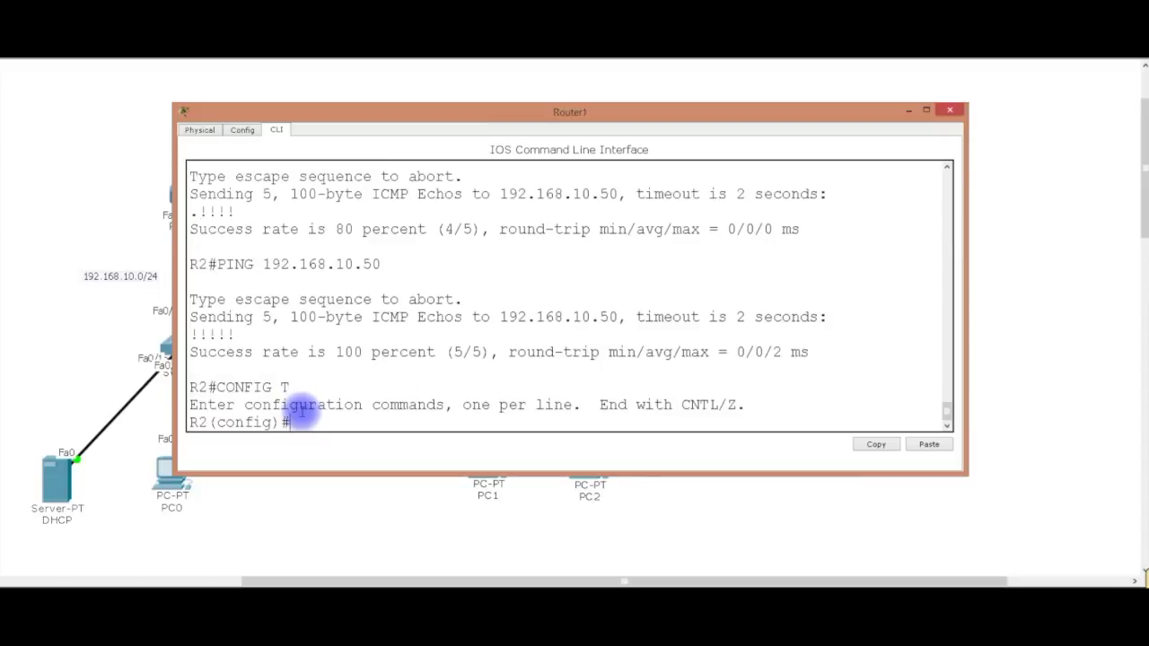
{"action": "type", "text": "INT F0/0"}
{"action": "key", "text": "Return"}
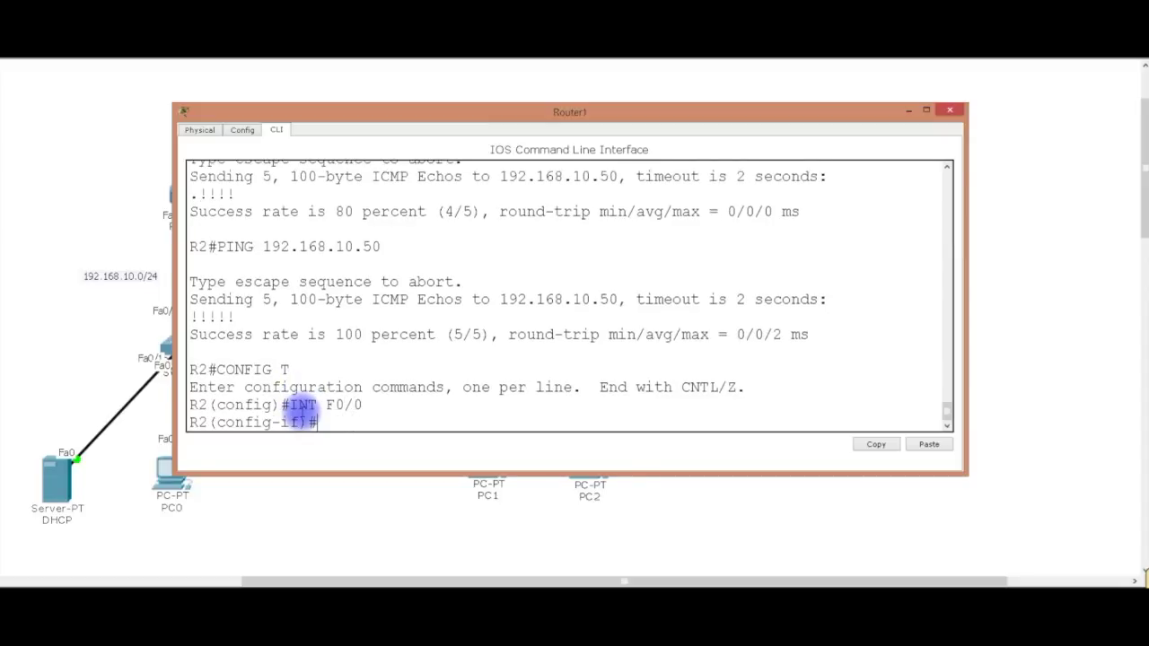
Step: Set ip helper-address 192.168.10.1 on F0/0 and save with do wr
{"action": "type", "text": "IP HEL"}
{"action": "key", "text": "Tab"}
{"action": "type", "text": "P"}
{"action": "key", "text": "Tab"}
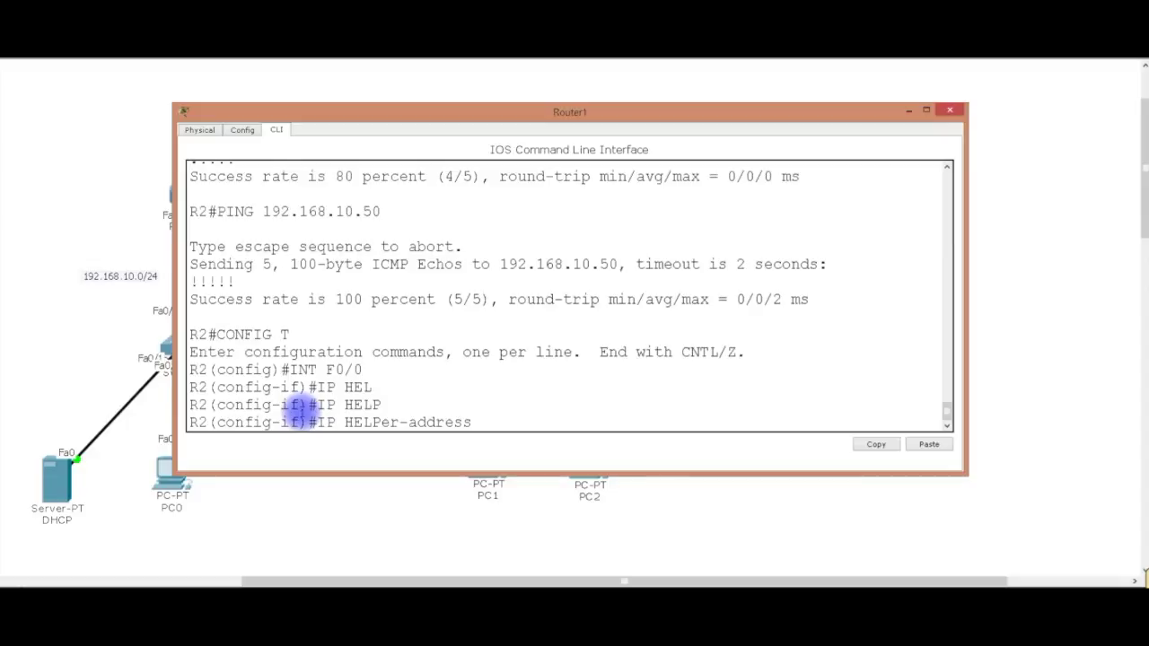
{"action": "type", "text": "192.168.10.1"}
{"action": "key", "text": "Return"}
{"action": "type", "text": "DO WR"}
{"action": "key", "text": "Return"}
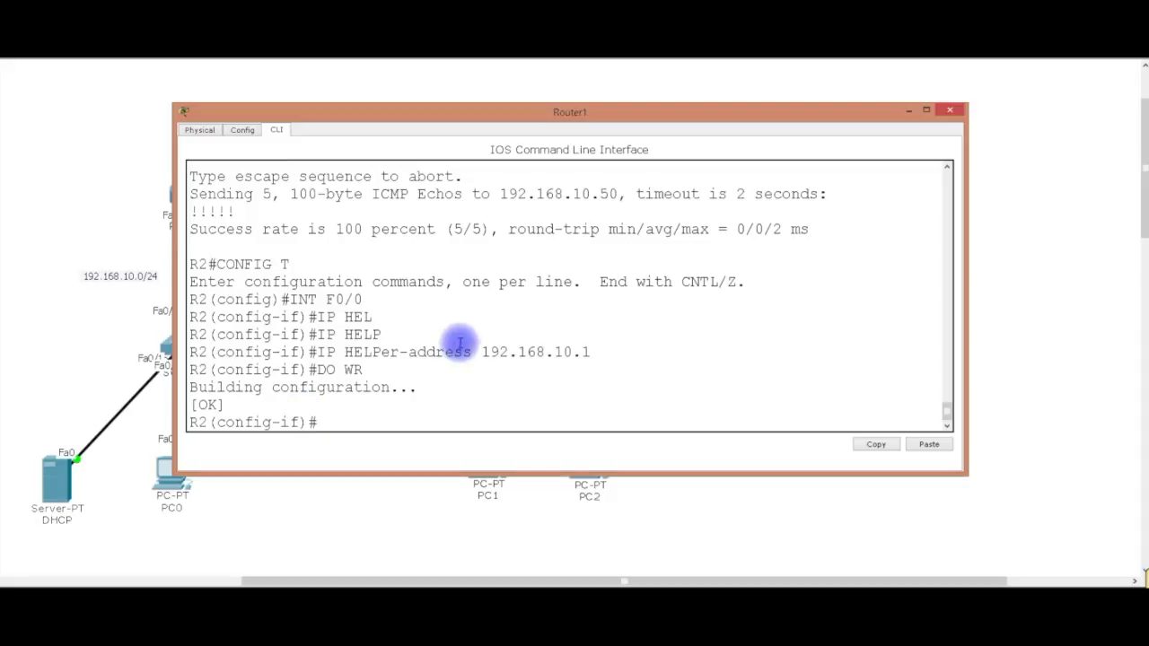
Step: Switch PC1 from Static to DHCP so it leases 192.168.20.51 through the relay
{"action": "left_click", "coordinate": [908, 112]}
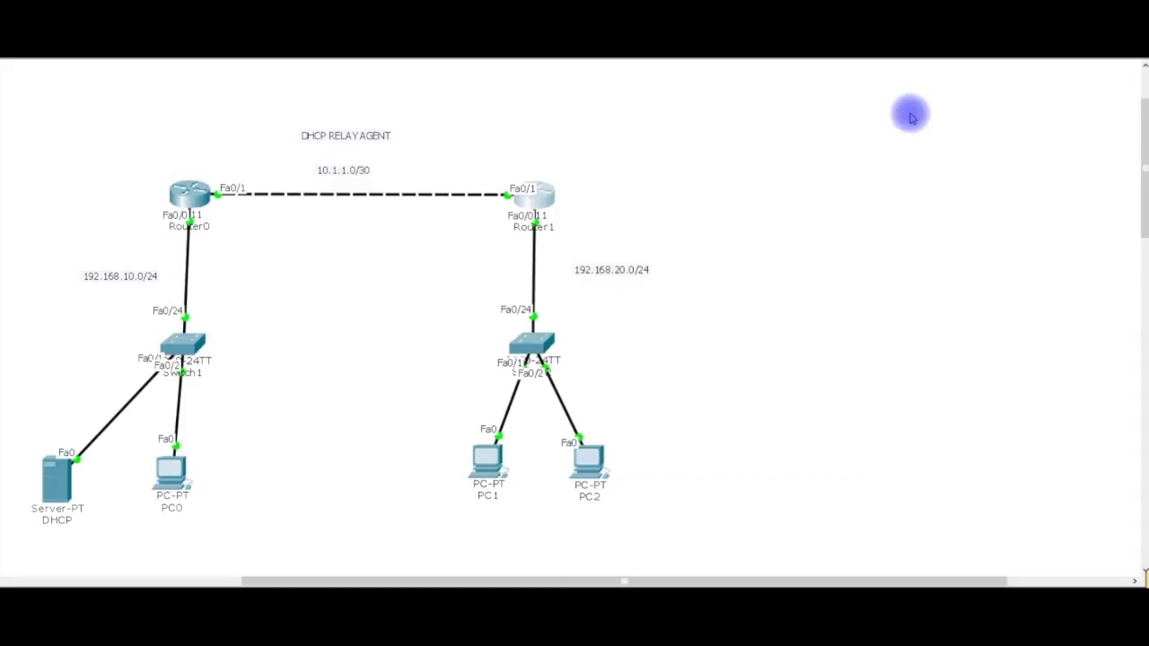
{"action": "left_click", "coordinate": [490, 462]}
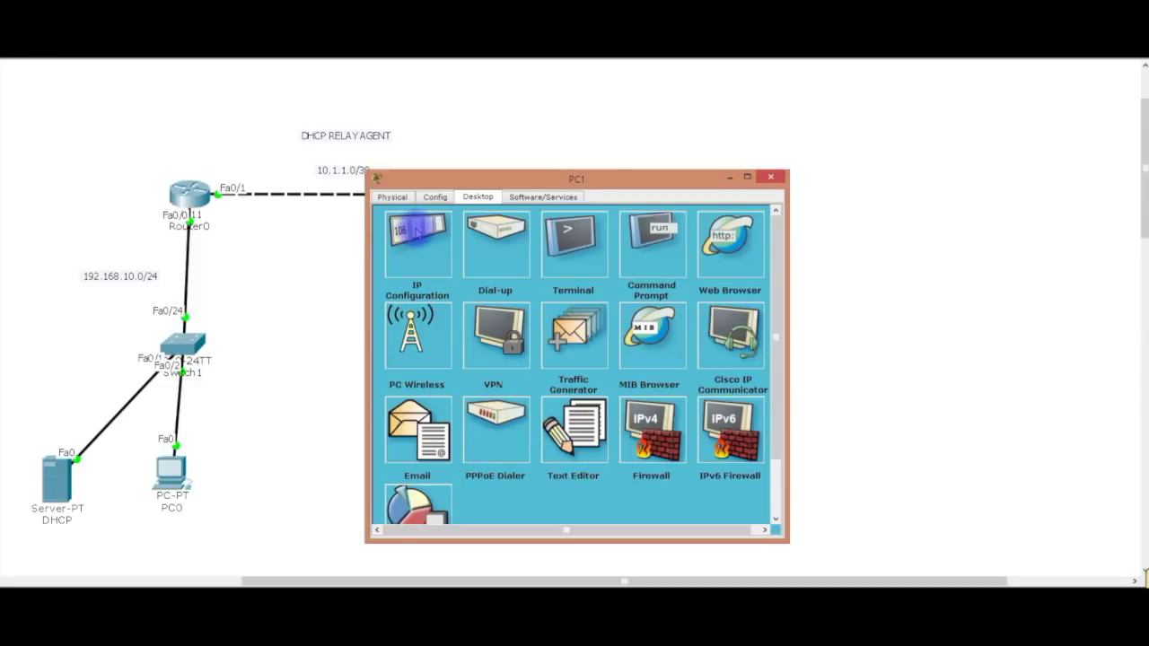
{"action": "left_click", "coordinate": [418, 238]}
{"action": "left_click", "coordinate": [500, 256]}
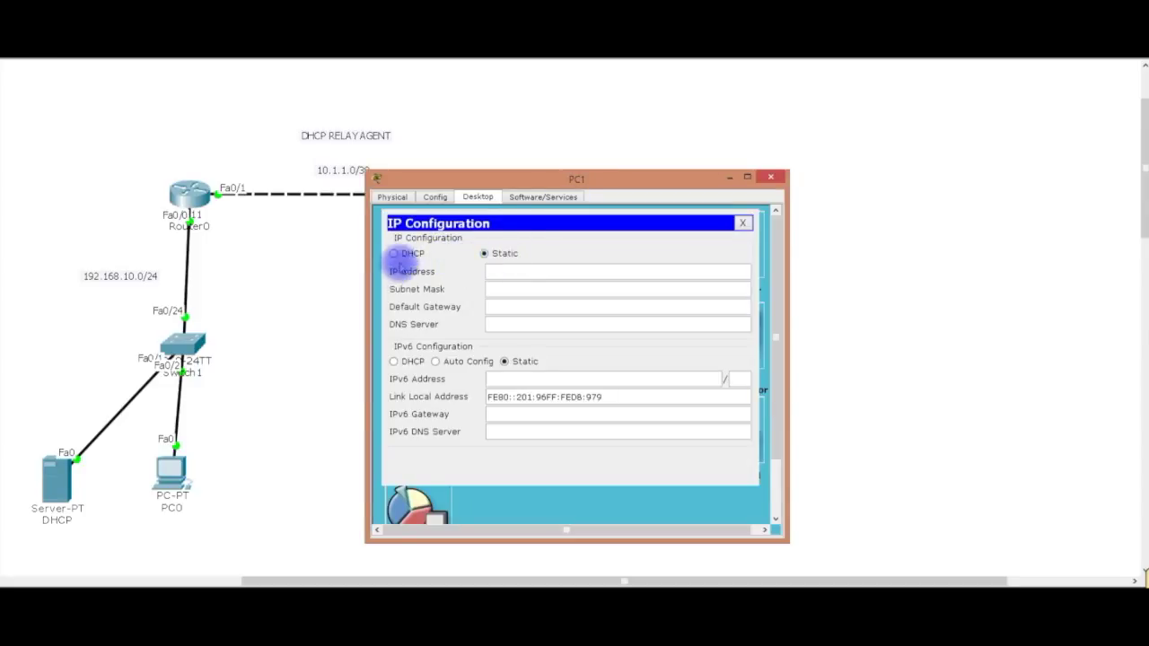
{"action": "left_click", "coordinate": [406, 257]}
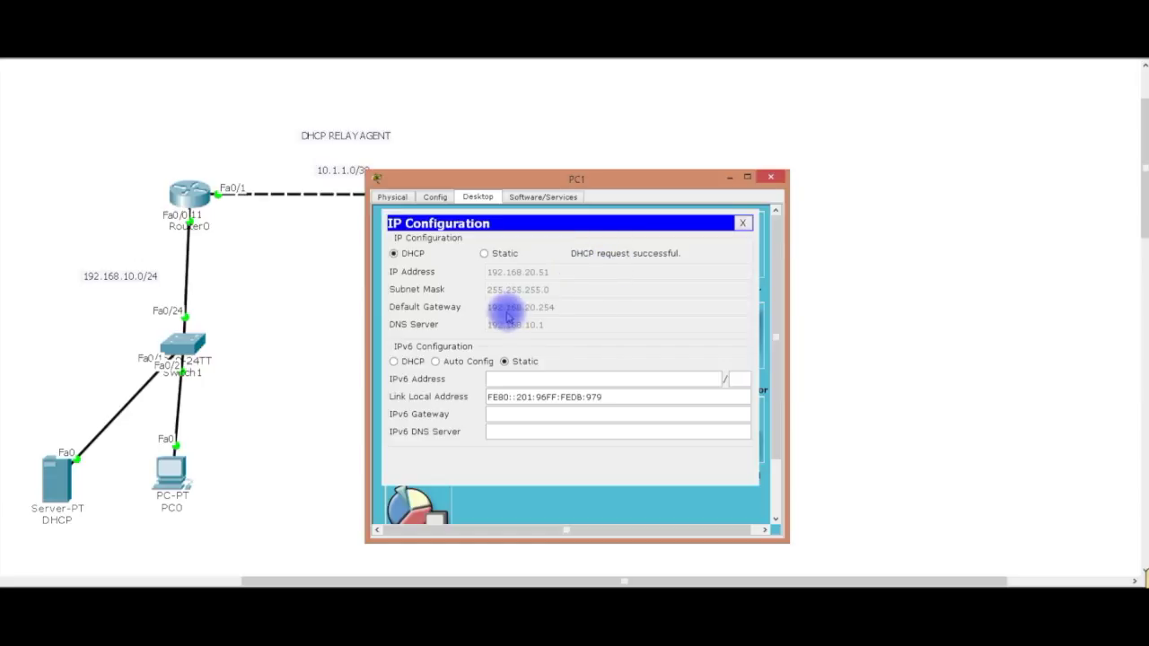
{"action": "left_click", "coordinate": [742, 223]}
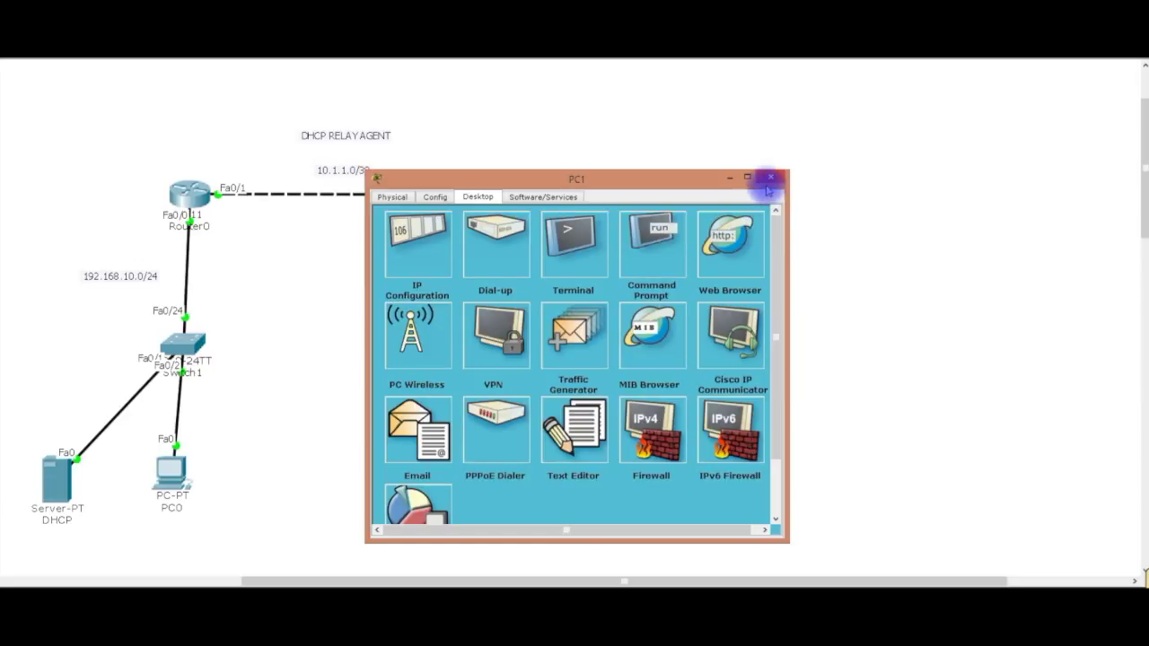
{"action": "left_click", "coordinate": [769, 179]}
Step: Check PC2's IP configuration, confirming its DHCP address 192.168.20.50
{"action": "left_click", "coordinate": [587, 460]}
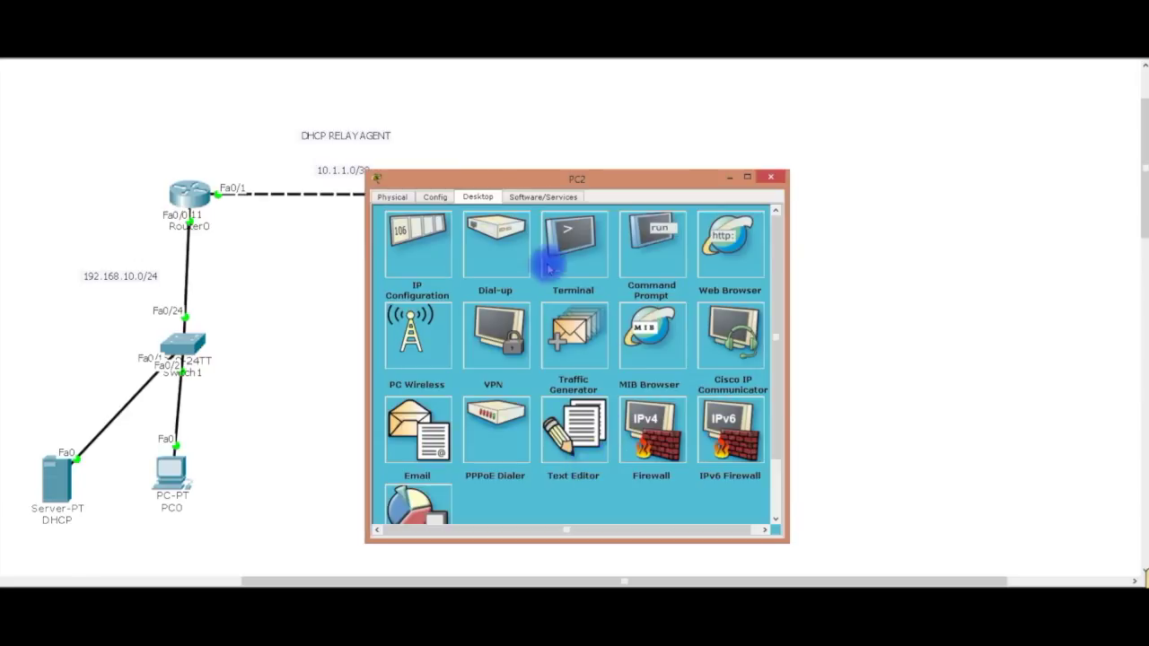
{"action": "left_click", "coordinate": [419, 238]}
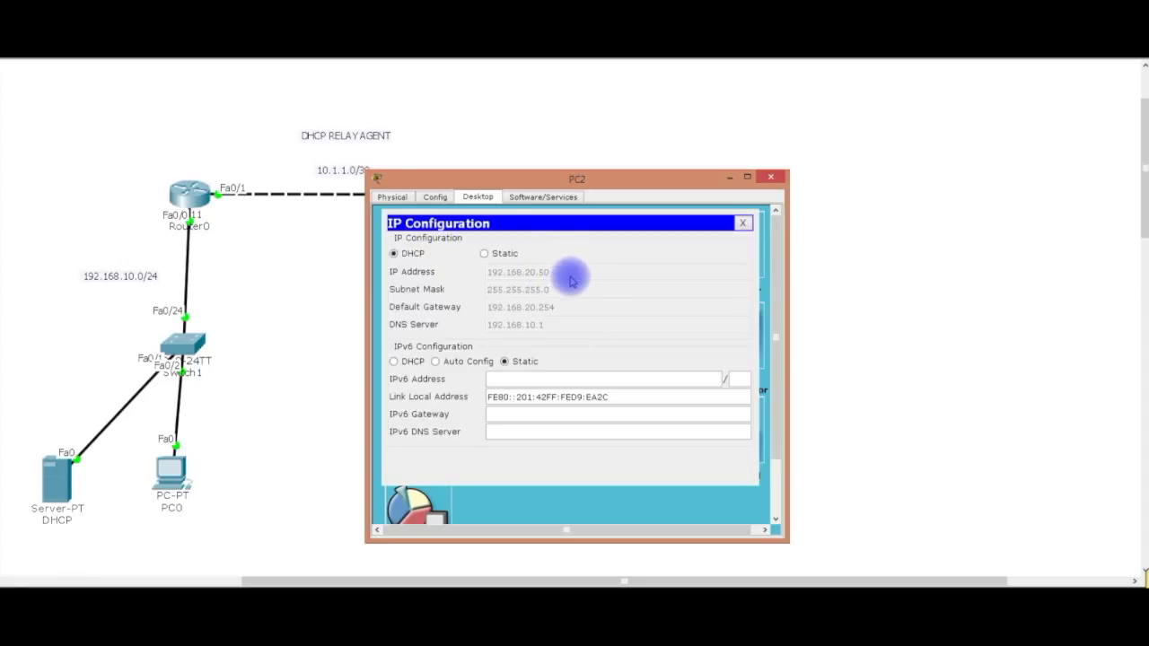
{"action": "left_click", "coordinate": [742, 223]}
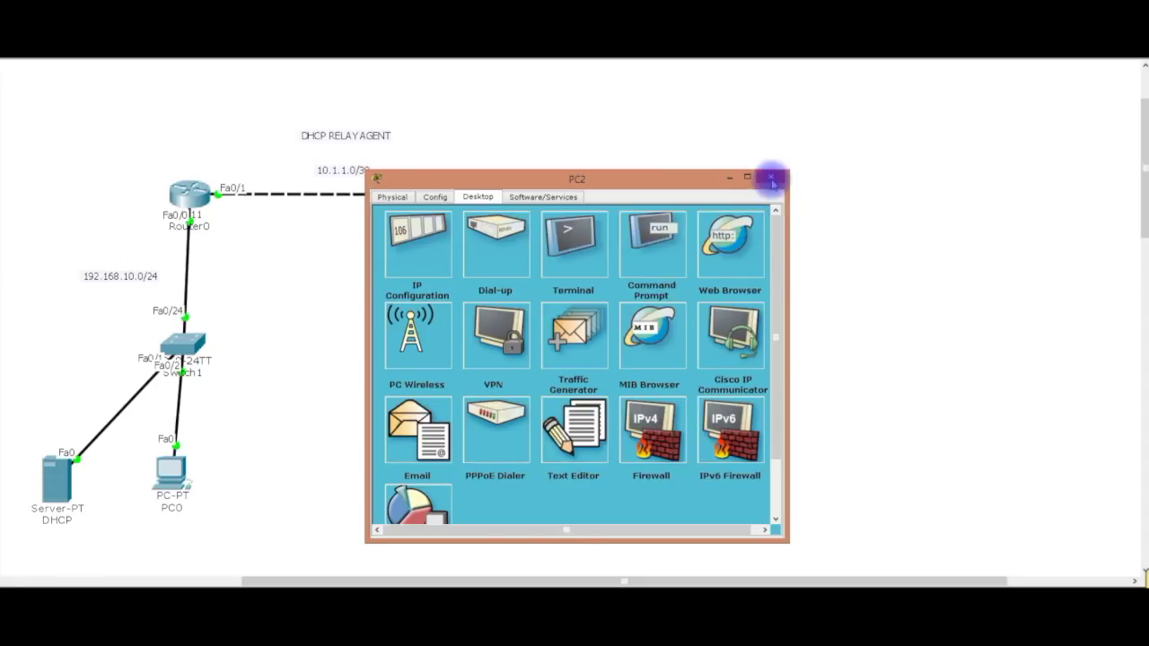
{"action": "left_click", "coordinate": [771, 177]}
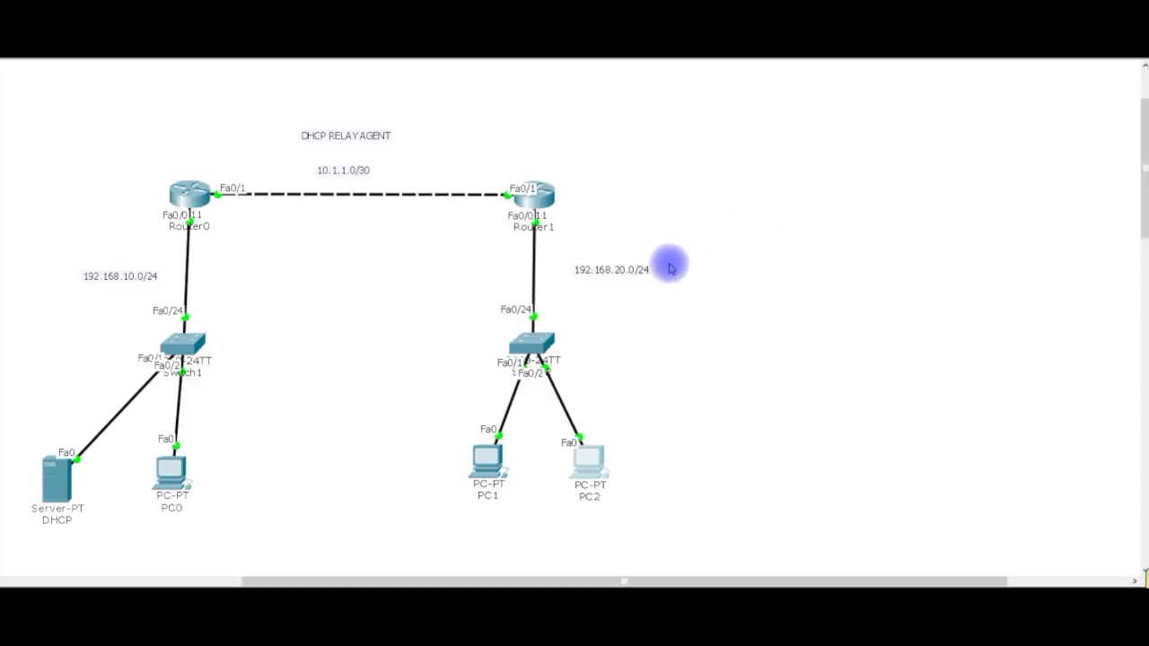
{"action": "left_click", "coordinate": [539, 197]}
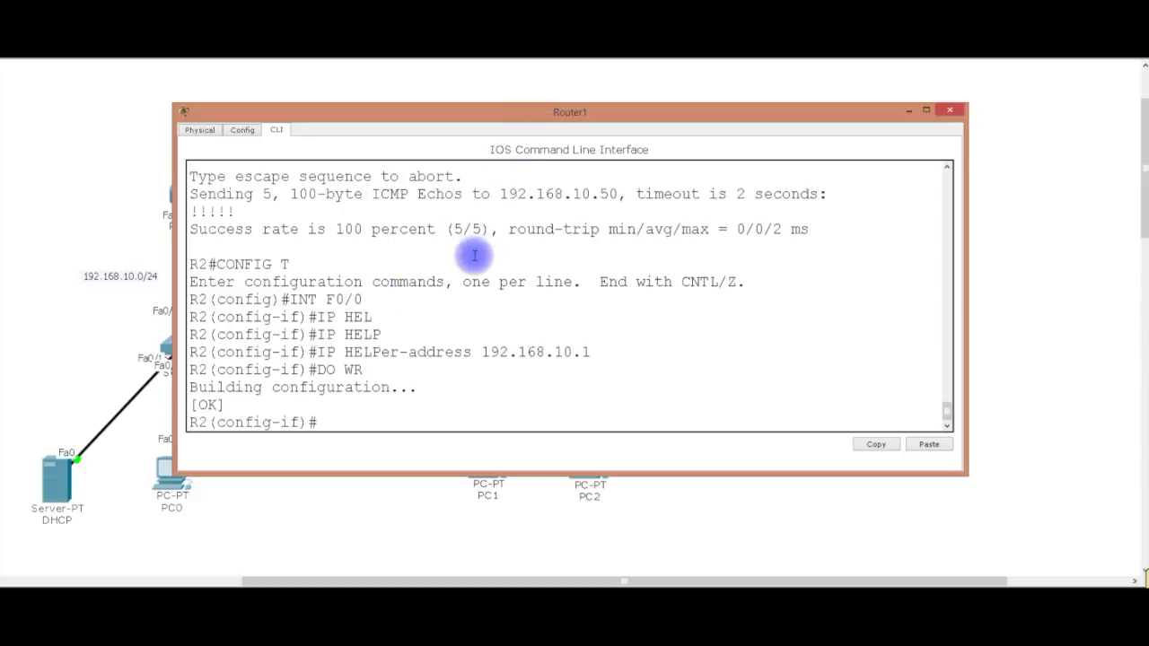
{"action": "left_click_drag", "start_coordinate": [321, 354], "coordinate": [604, 355]}
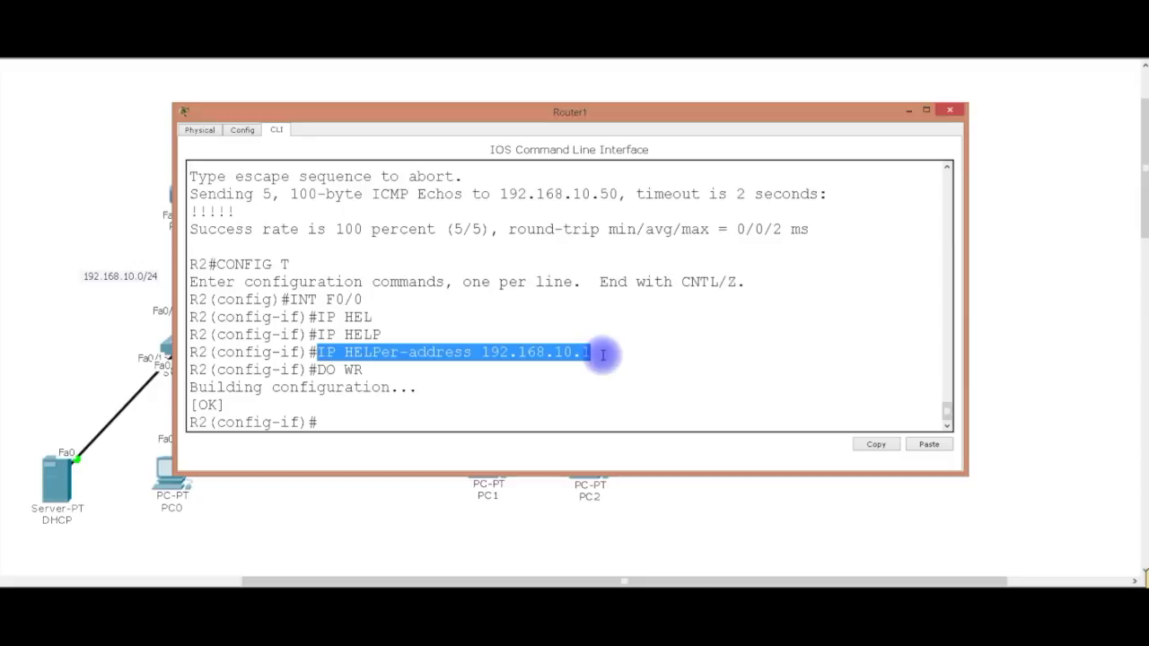
{"action": "left_click", "coordinate": [952, 109]}
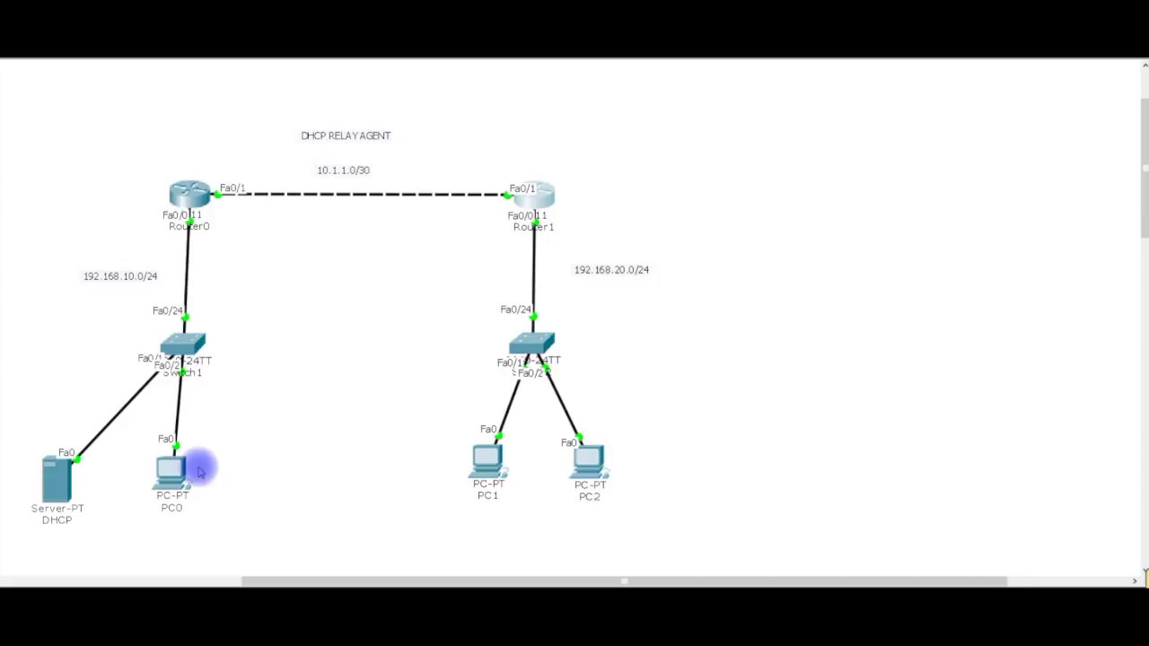
Step: From PC0's command prompt, ping 192.168.20.50
{"action": "left_click", "coordinate": [168, 474]}
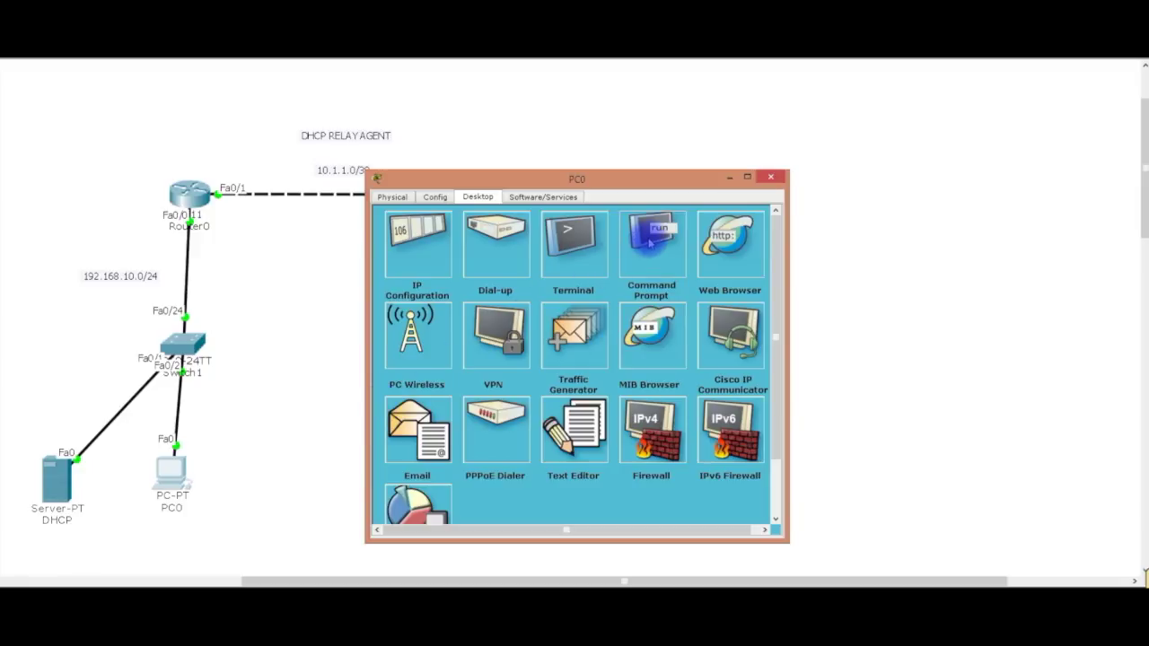
{"action": "left_click", "coordinate": [650, 243]}
{"action": "type", "text": "PIG"}
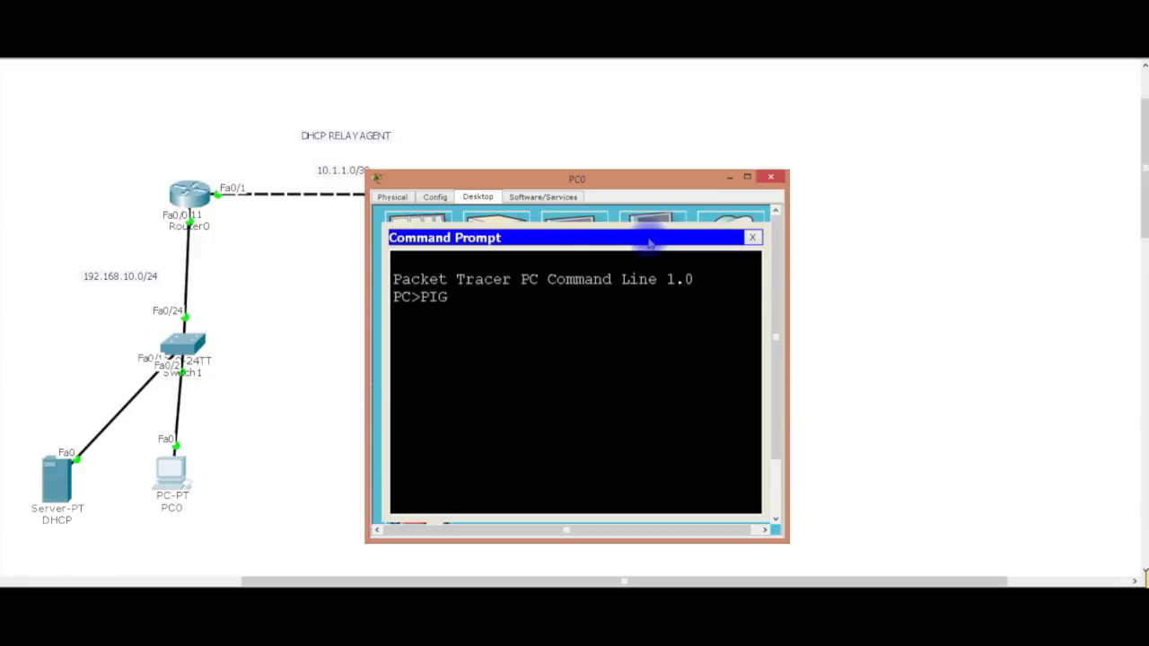
{"action": "key", "text": "BackSpace"}
{"action": "type", "text": "NG 192.168.20.50"}
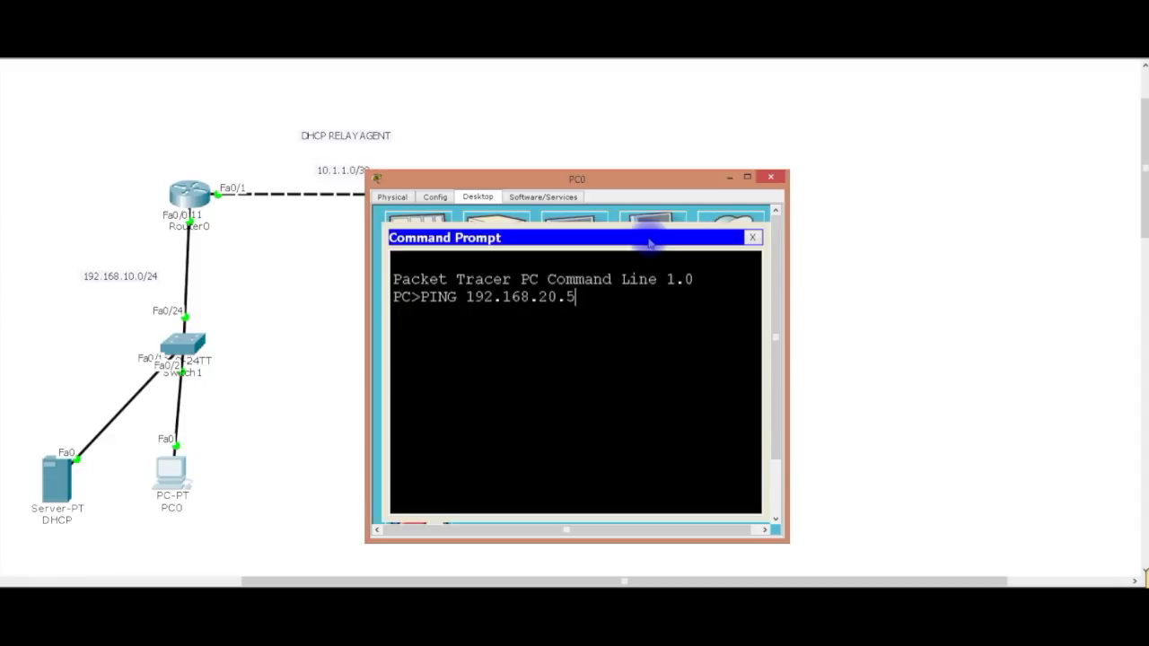
{"action": "key", "text": "Return"}
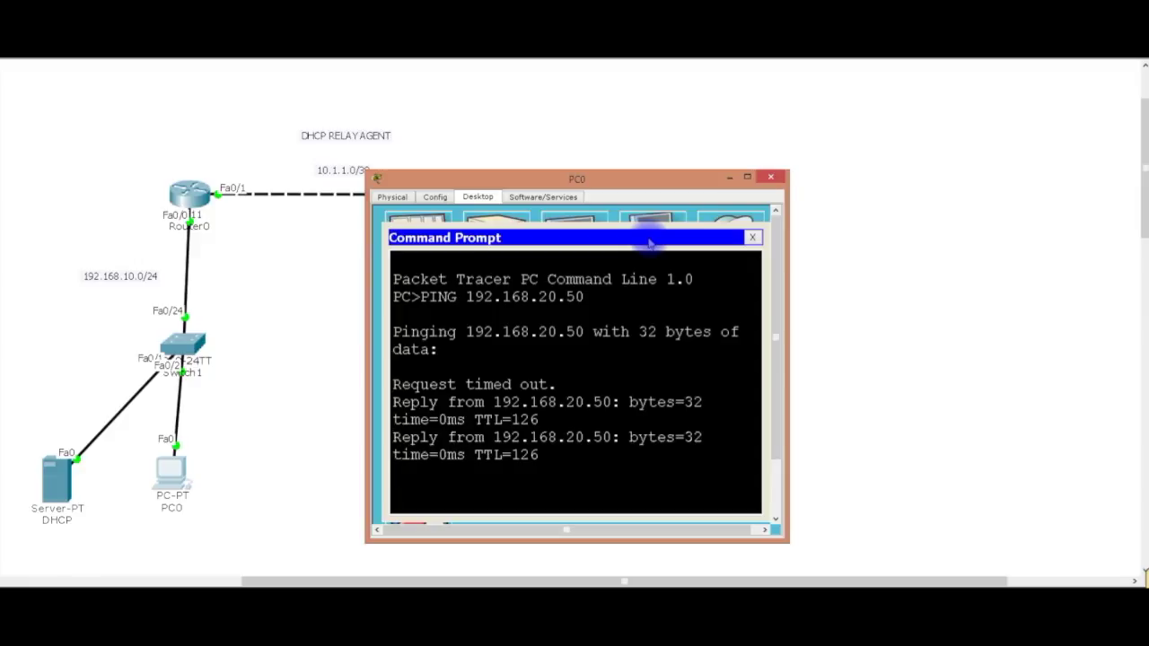
Step: Ping 192.168.20.51 from PC0, getting 3 of 4 replies
{"action": "key", "text": "Up"}
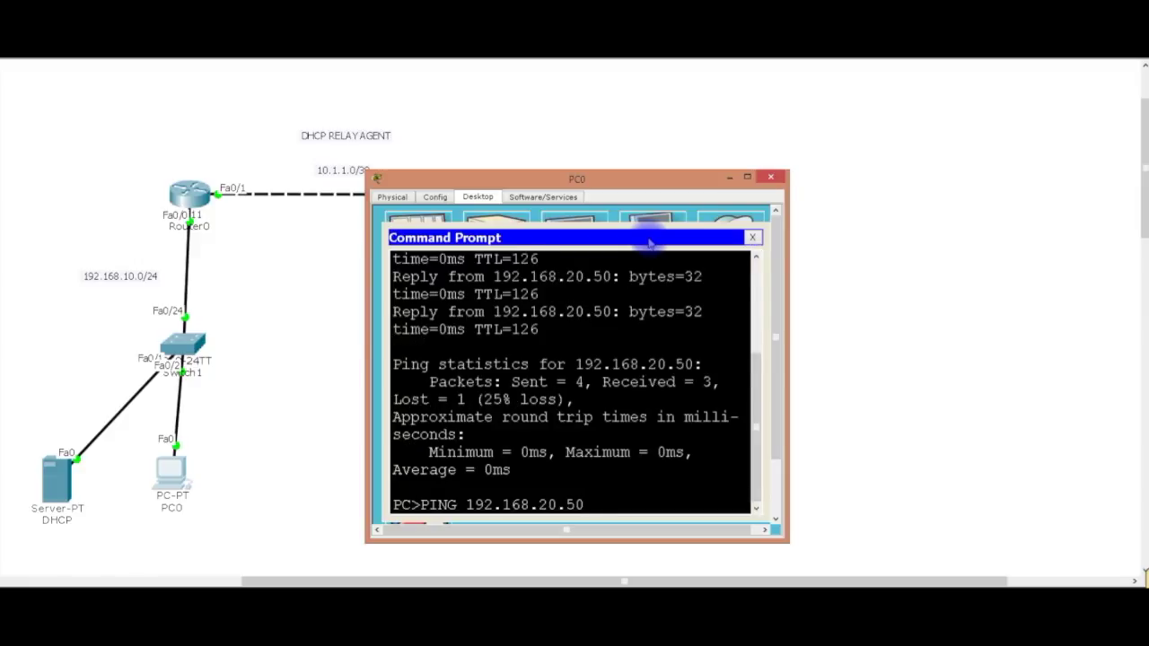
{"action": "key", "text": "BackSpace"}
{"action": "type", "text": "1"}
{"action": "key", "text": "Return"}
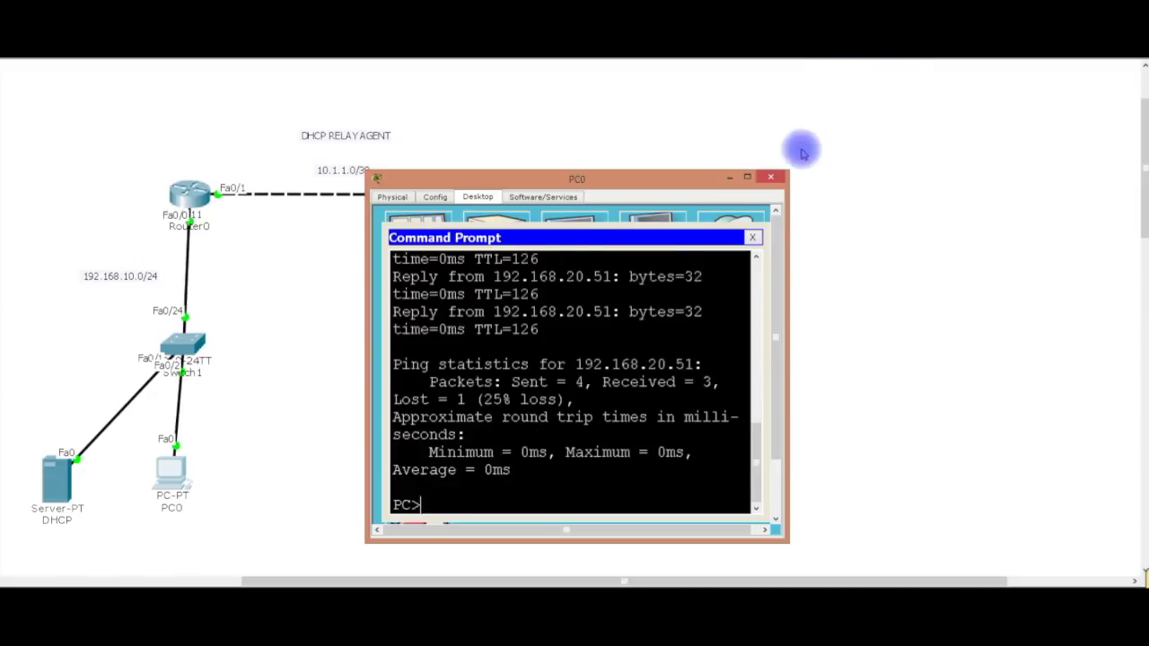
{"action": "left_click", "coordinate": [752, 237]}
{"action": "left_click", "coordinate": [771, 177]}
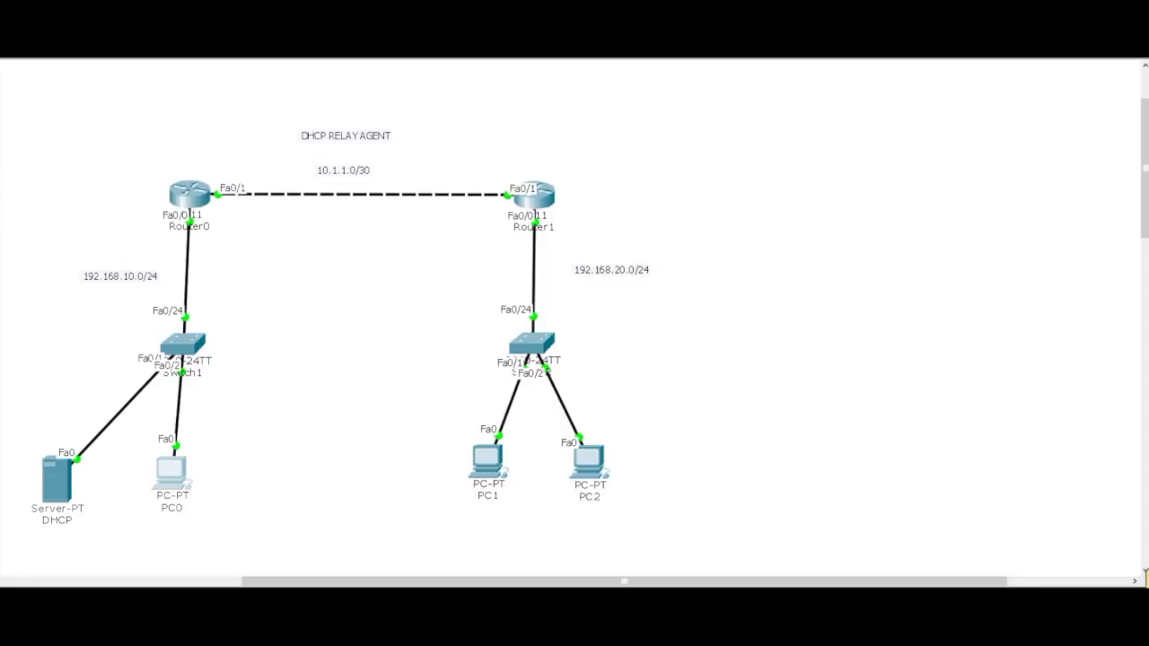
Step: Select all devices and move the topology about 160 px right, then deselect
{"action": "left_click_drag", "start_coordinate": [43, 535], "coordinate": [701, 109]}
{"action": "left_click_drag", "start_coordinate": [554, 200], "coordinate": [698, 197]}
{"action": "left_click", "coordinate": [482, 323]}
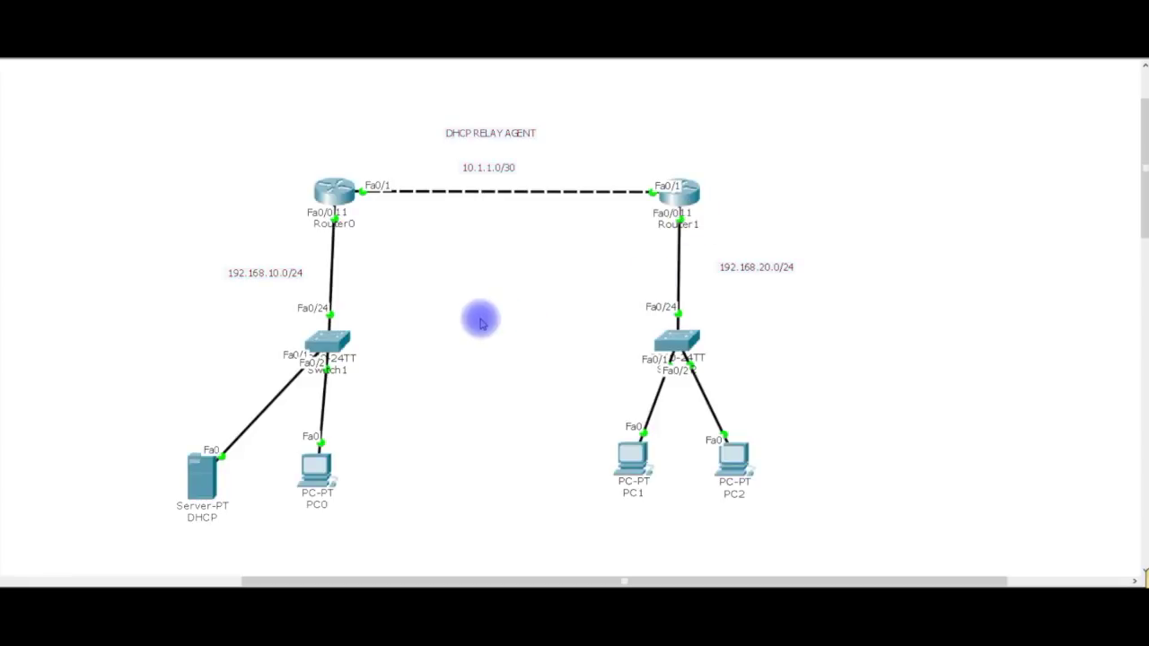